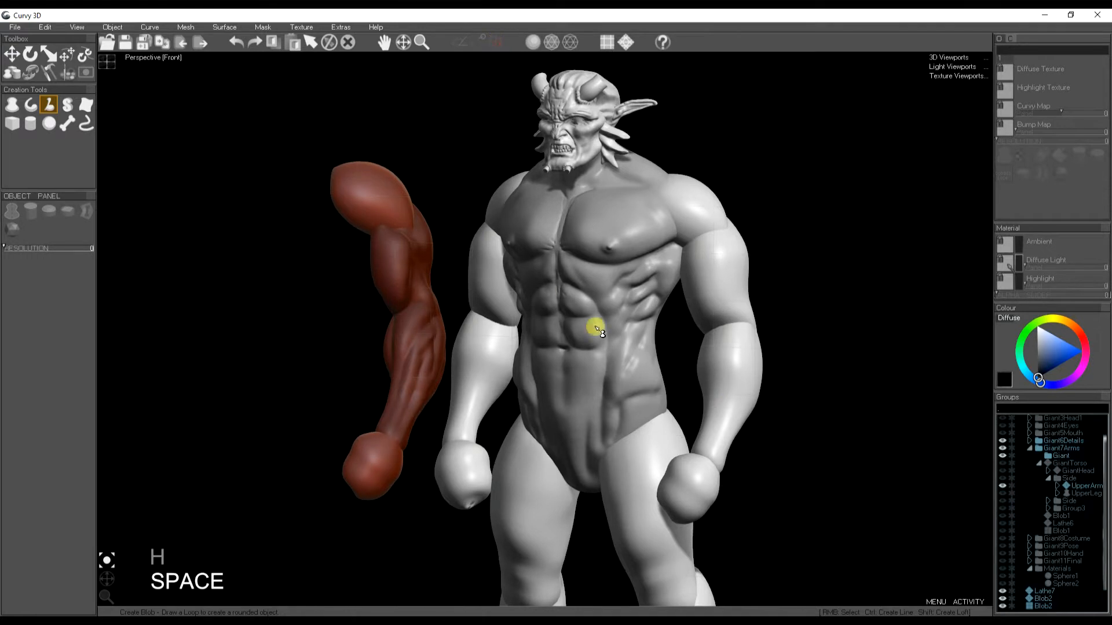
- Inspect the red reference arm and its deltoid shape from a couple of angles
drag(104, 581, 103, 584)
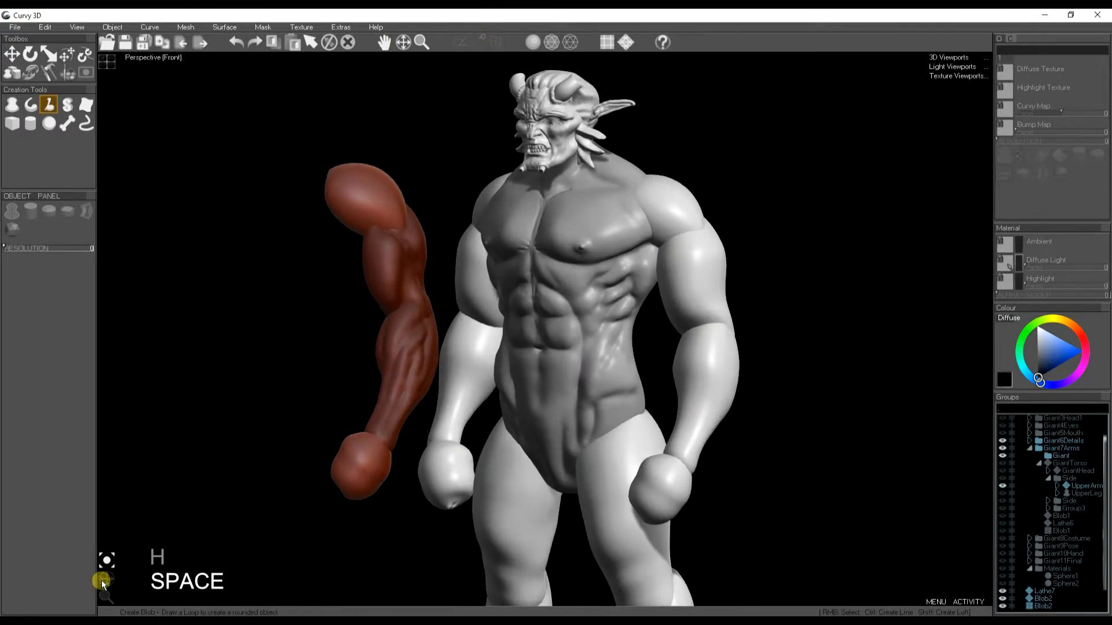
right_click(390, 271)
right_click(352, 184)
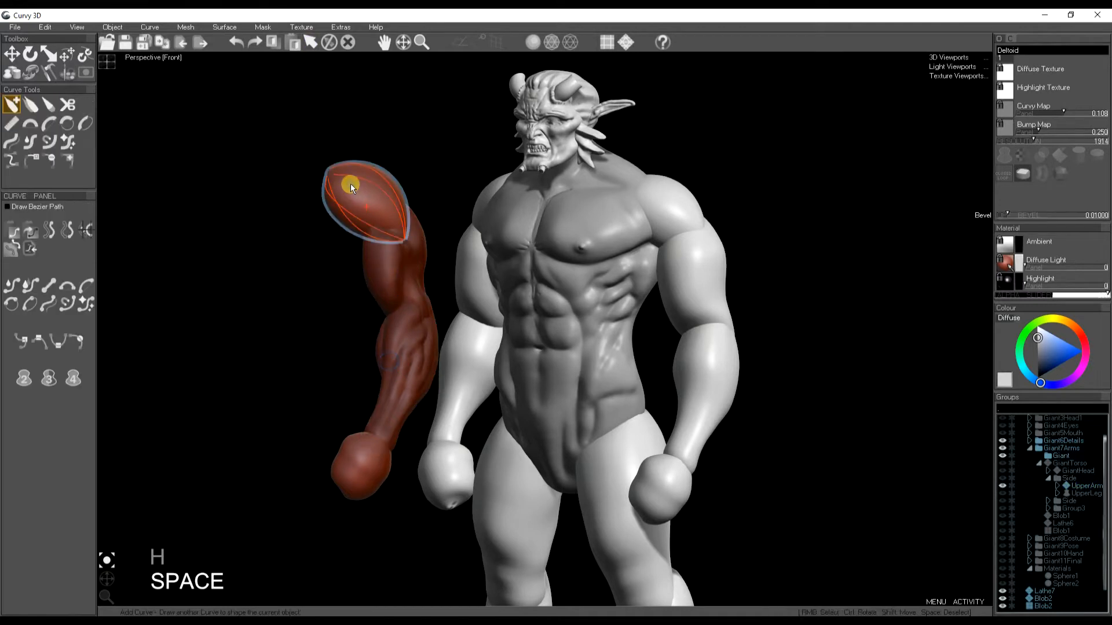
right_click(330, 316)
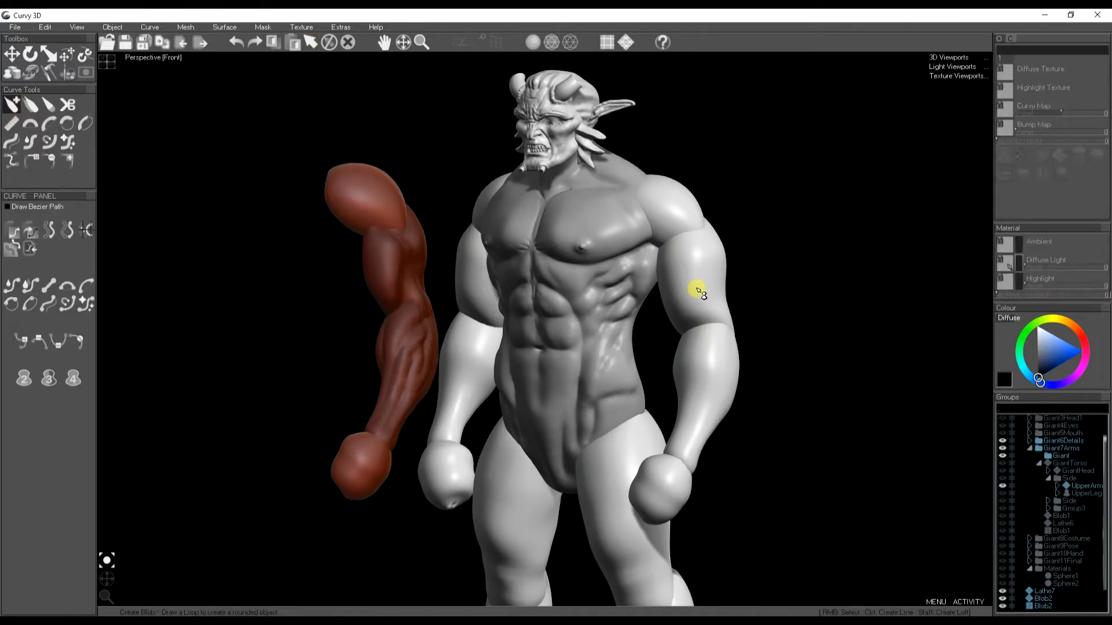
drag(107, 578, 110, 579)
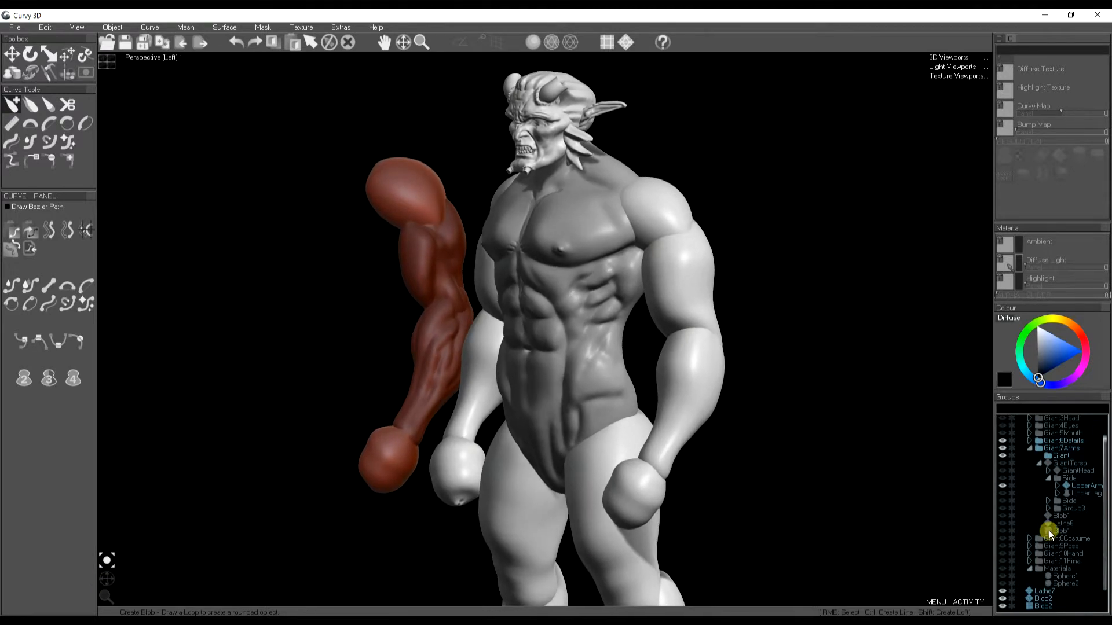
- Expand the Giant6Details group, toggle one part's visibility, and select the giant's upper arm
click(1036, 441)
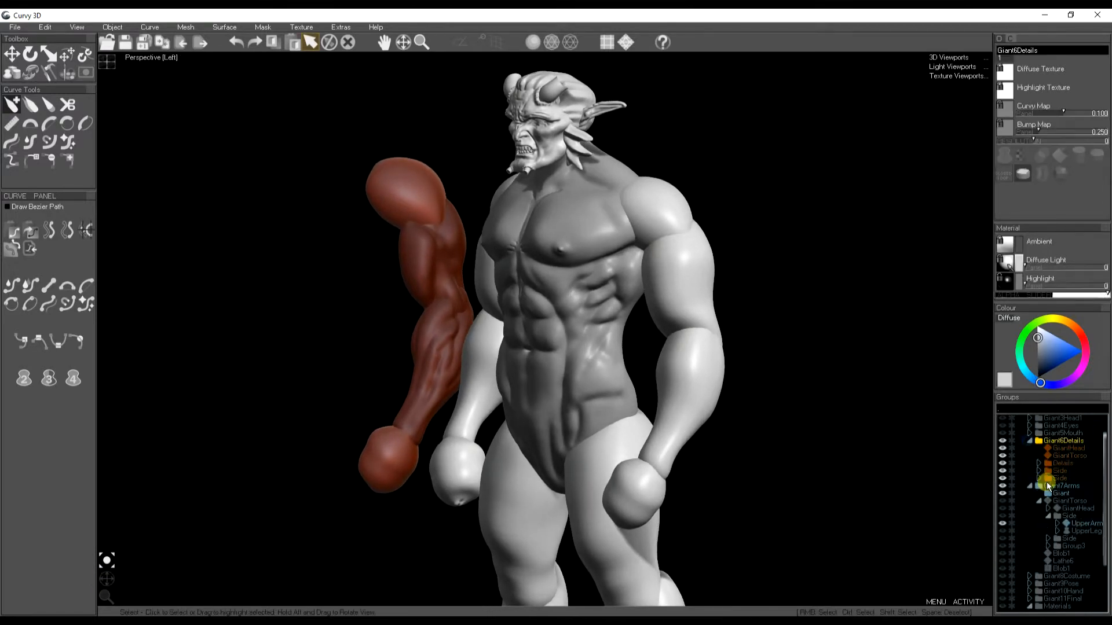
click(1003, 478)
middle_drag(685, 434, 686, 431)
click(683, 270)
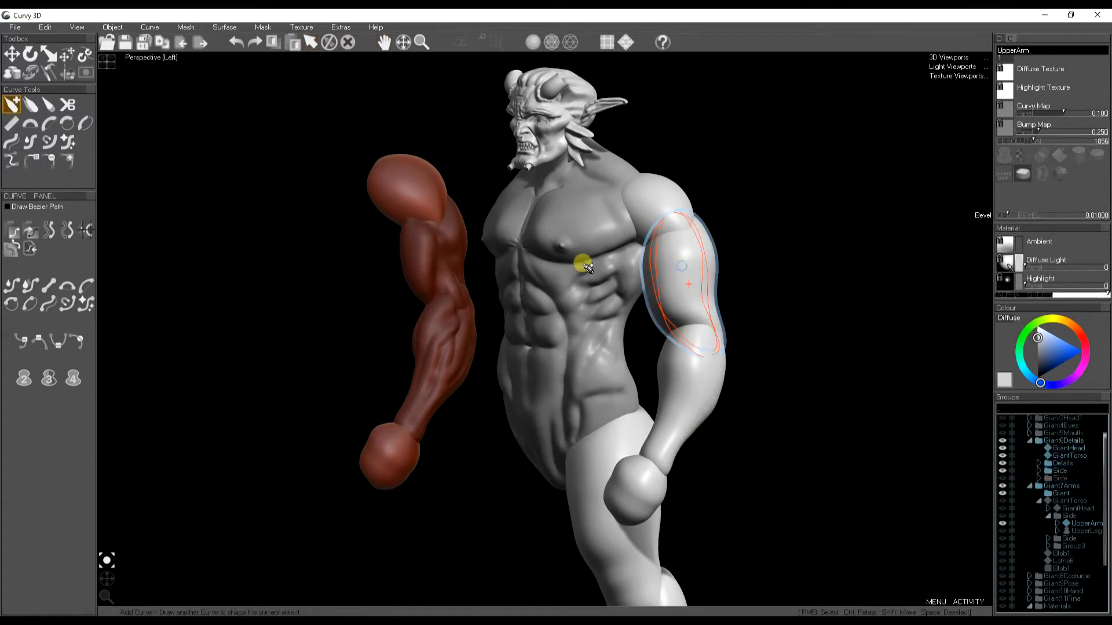
- Switch to the Sub sculpting tool for the upper arm
click(30, 72)
click(30, 105)
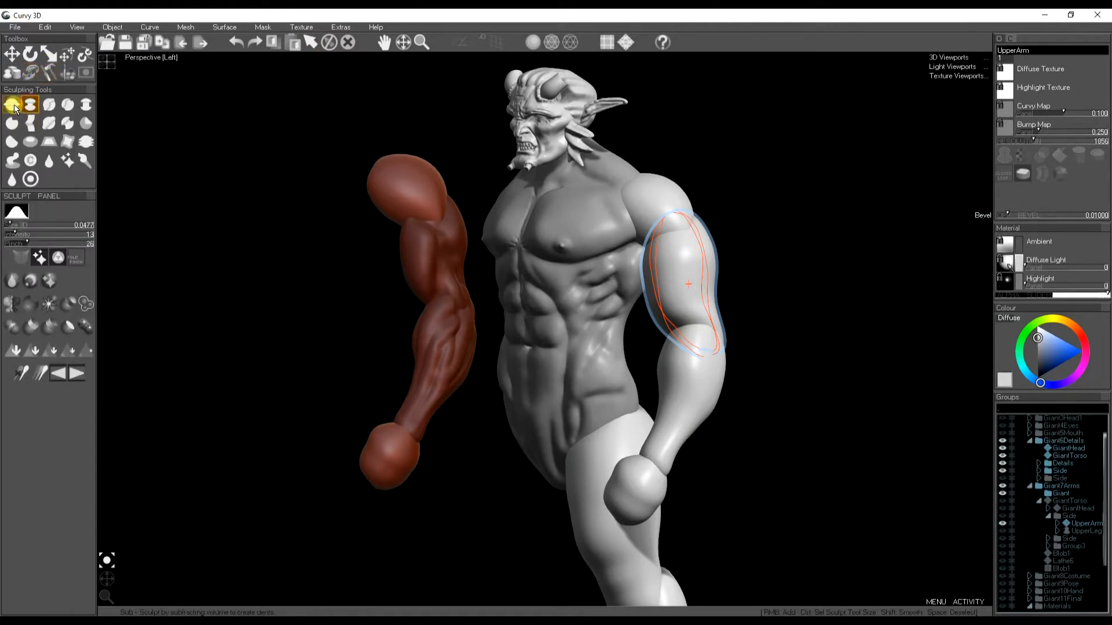
drag(107, 584, 104, 577)
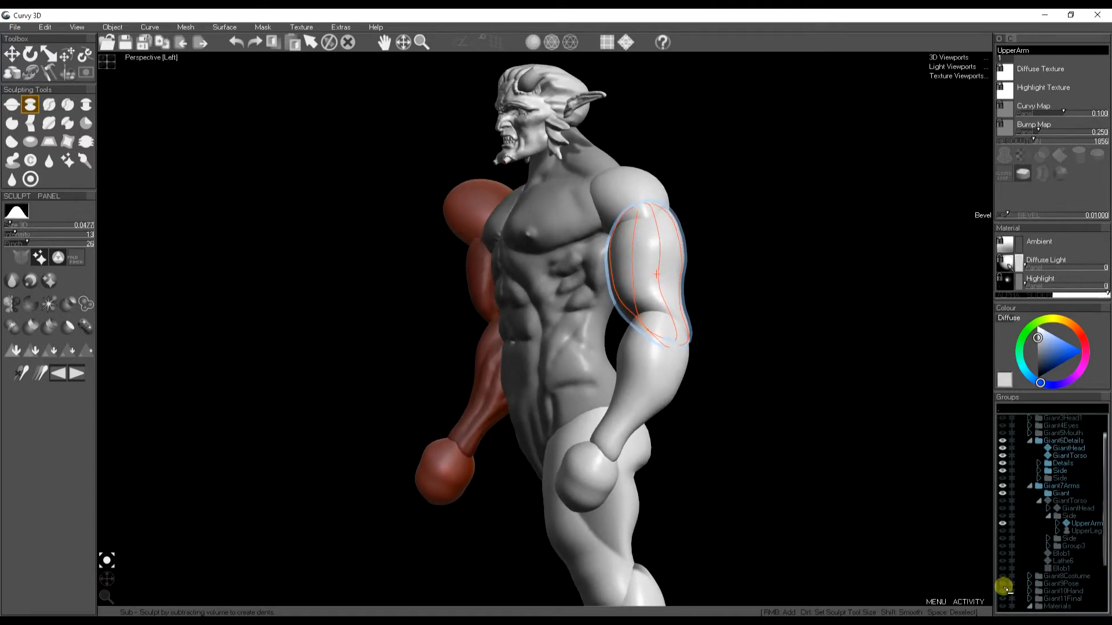
- Hide the giant's torso, head and detail parts in the group tree
click(1003, 456)
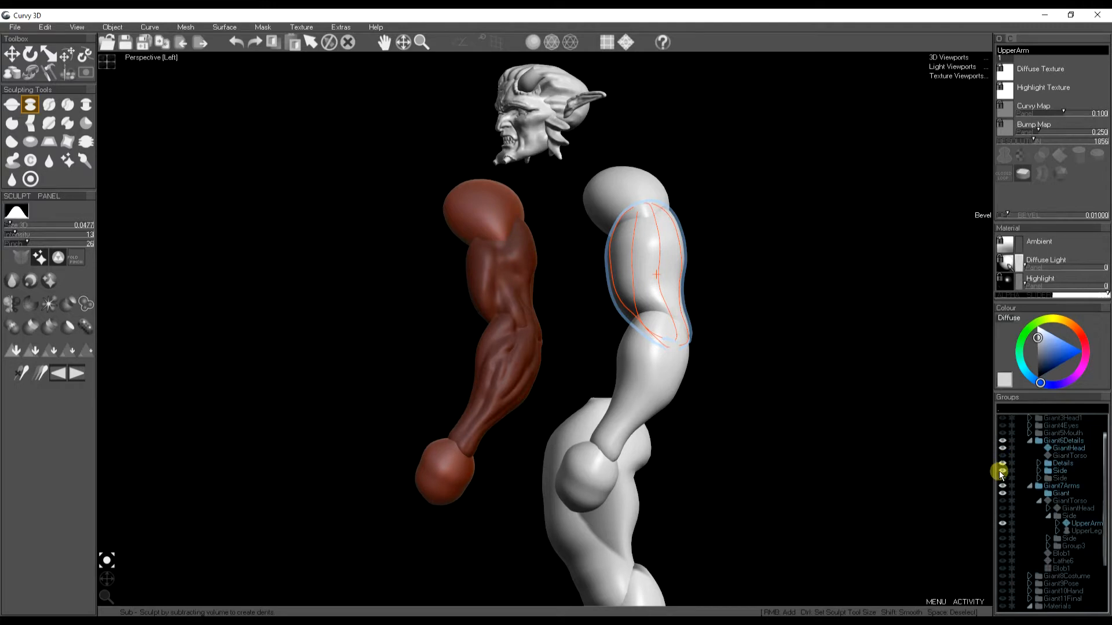
click(1004, 449)
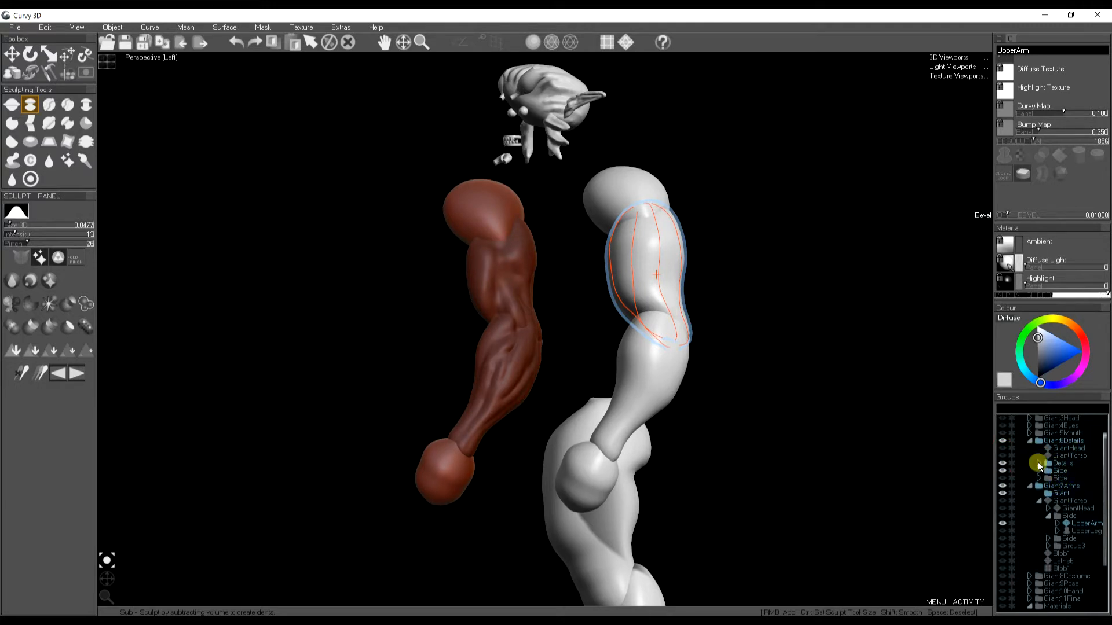
click(1007, 463)
scroll(1072, 516, down, 3)
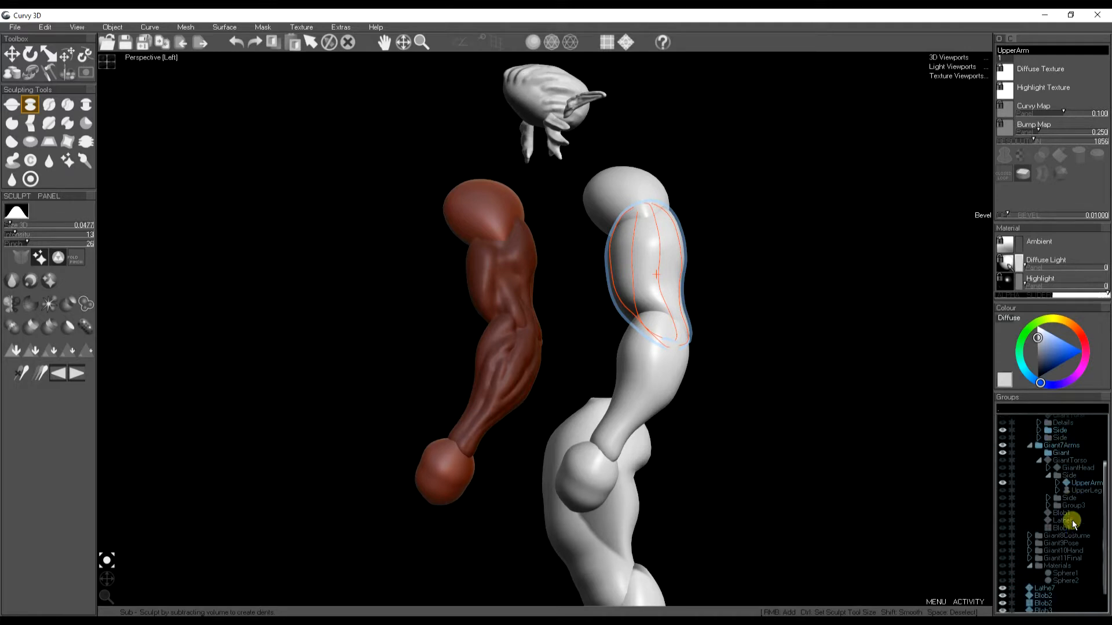
- Select the remaining items in the group tree, group them into Group1 and hide it
drag(1041, 596, 1062, 428)
key(ctrl+g)
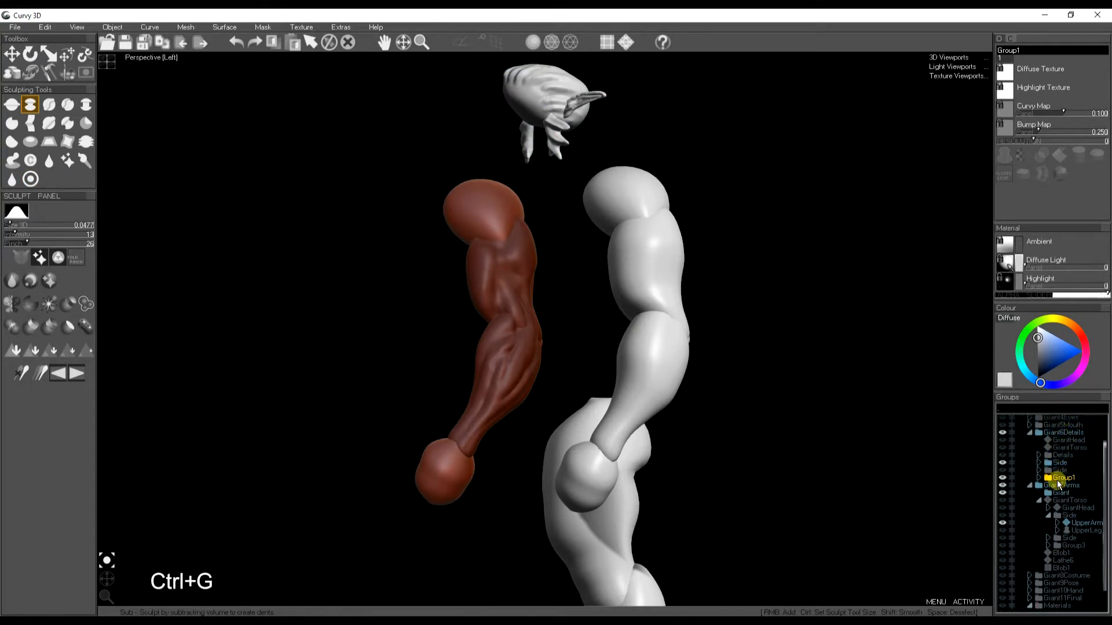
key(h)
middle_drag(773, 445, 760, 433)
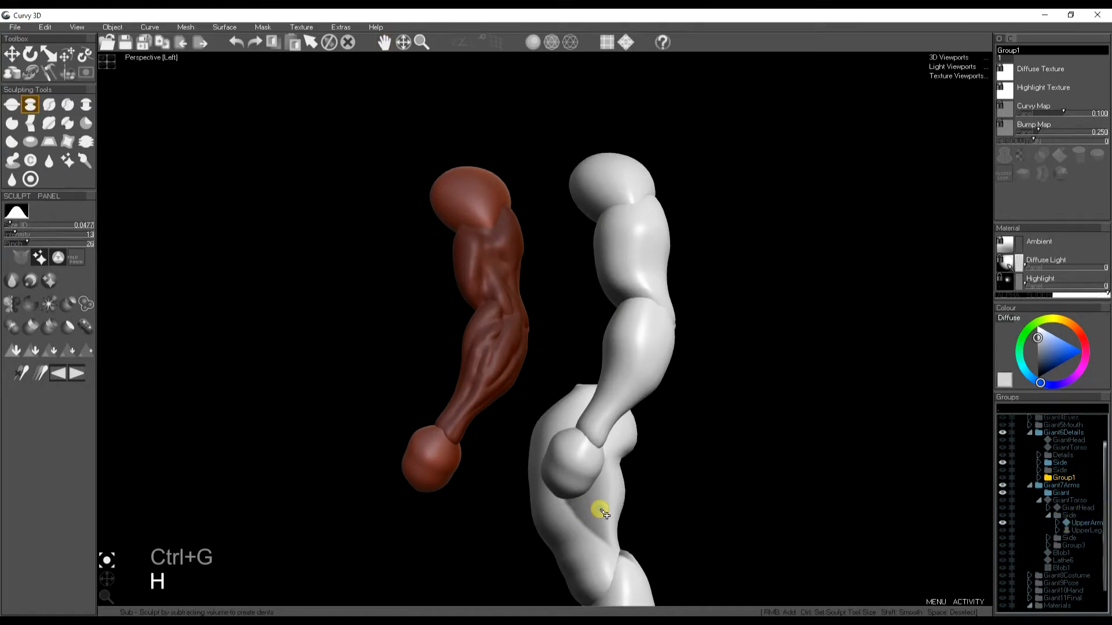
- Expand the Side group, select UpperLeg and hide it to isolate the arm
click(1039, 463)
click(1073, 485)
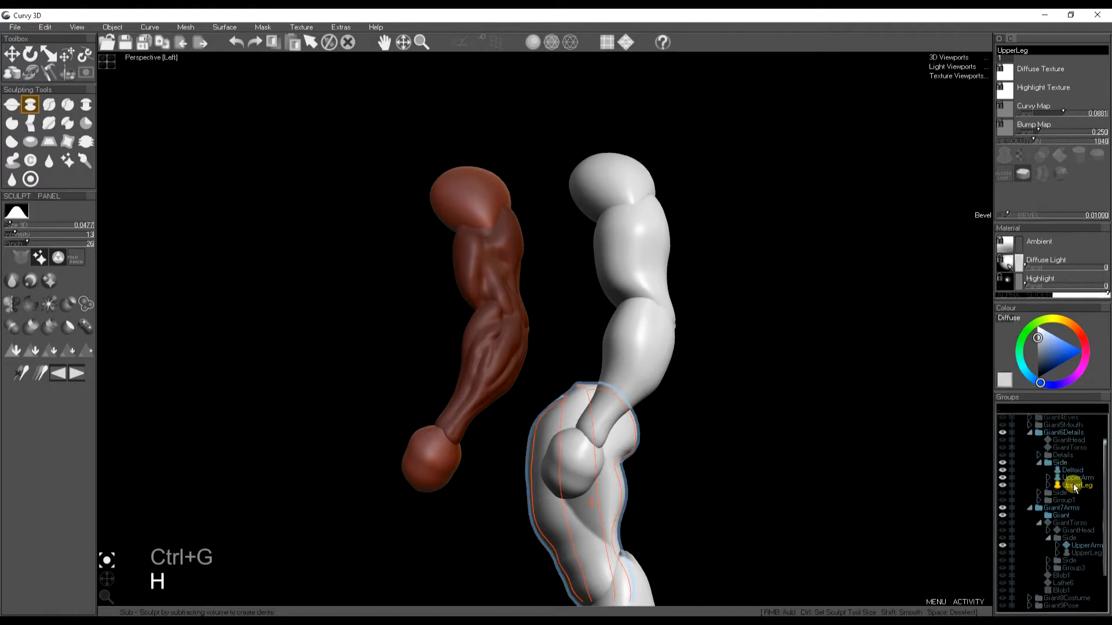
key(h)
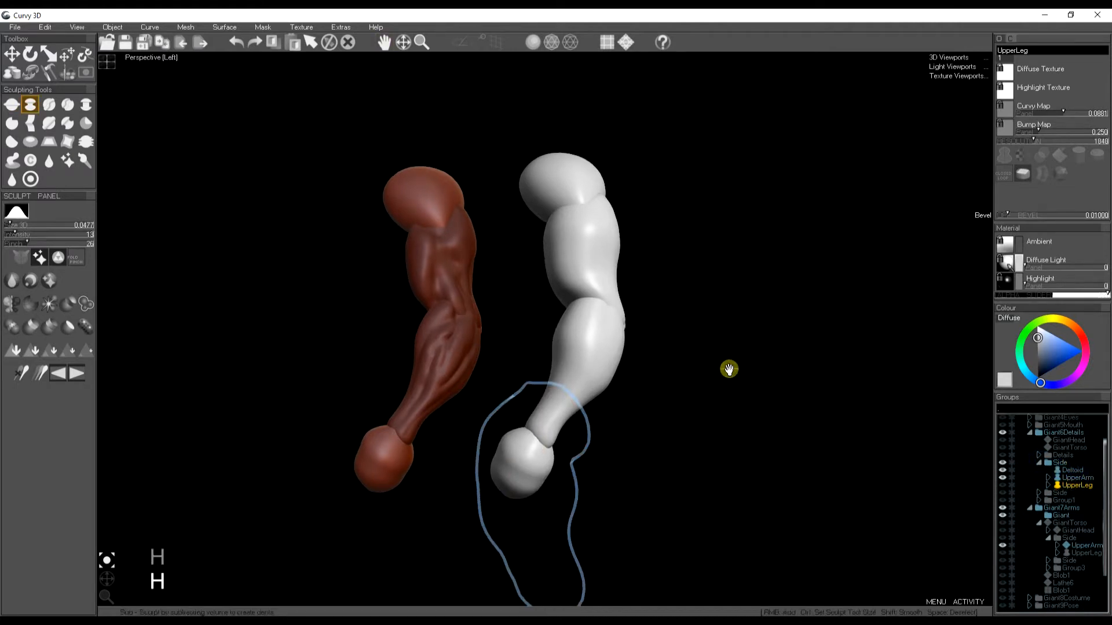
key(space)
scroll(578, 329, up, 3)
key(Escape)
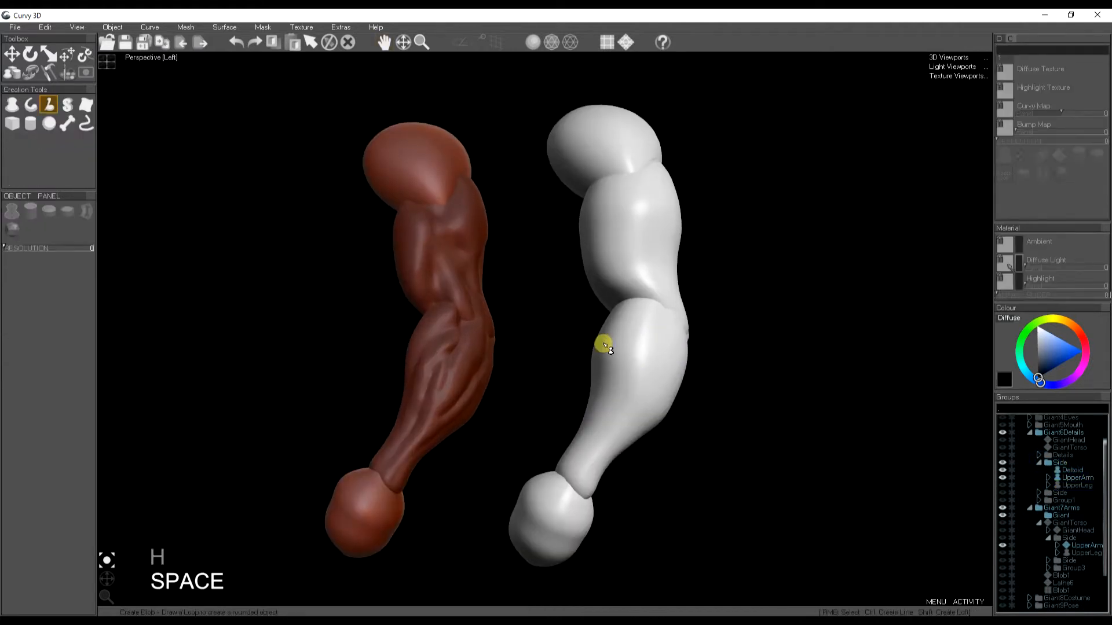
- Select the giant's upper arm and set up the Sub sculpt brush with lower strength
click(659, 249)
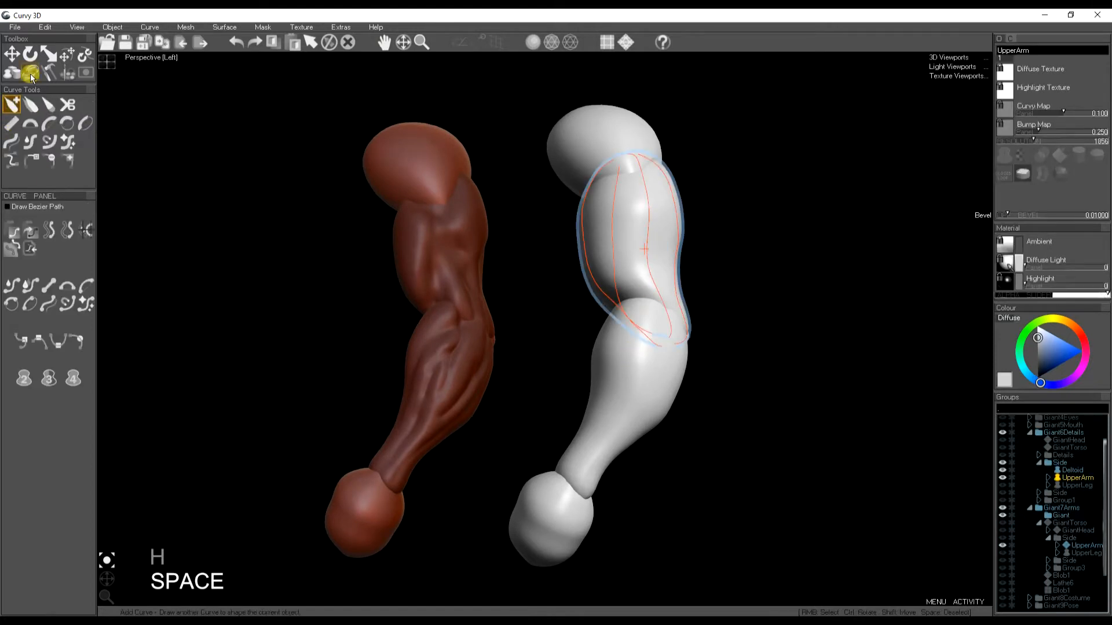
click(49, 72)
click(32, 106)
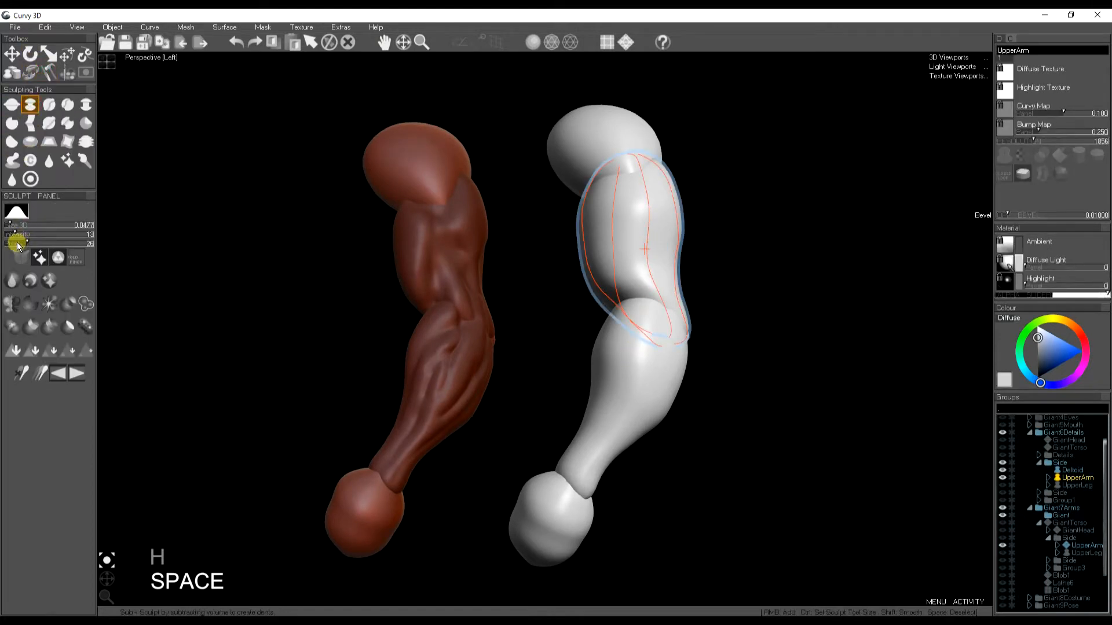
drag(24, 243, 15, 236)
key(j)
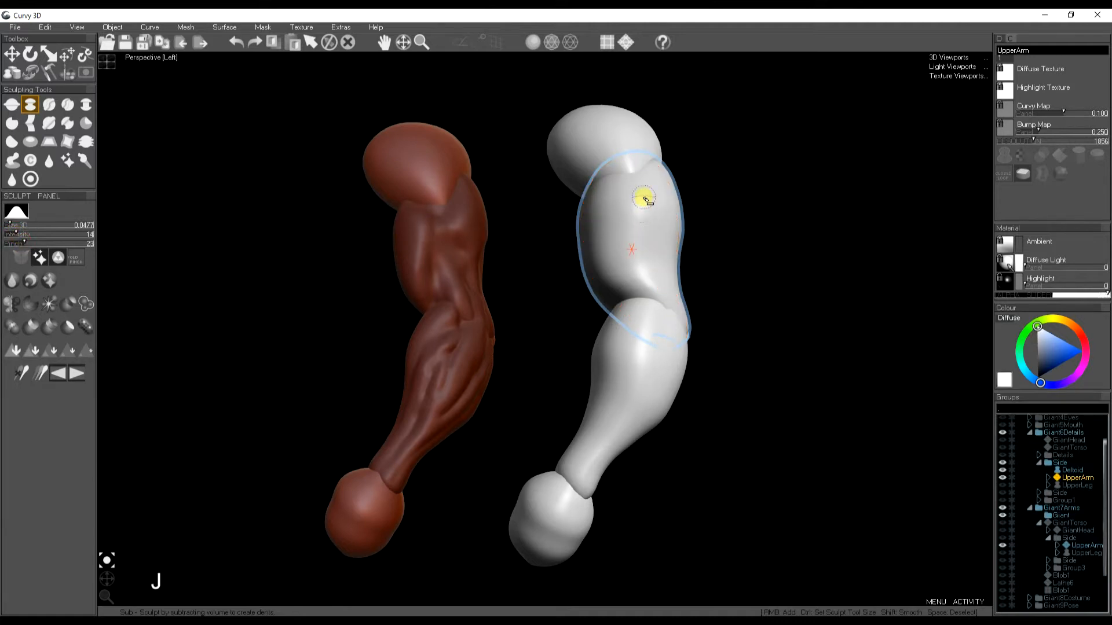
- Carve muscle dents into the upper arm with the Sub brush, undoing unwanted strokes
mouse_move(645, 200)
mouse_down()
mouse_move(636, 295)
mouse_move(641, 186)
mouse_move(673, 244)
mouse_move(675, 315)
mouse_up()
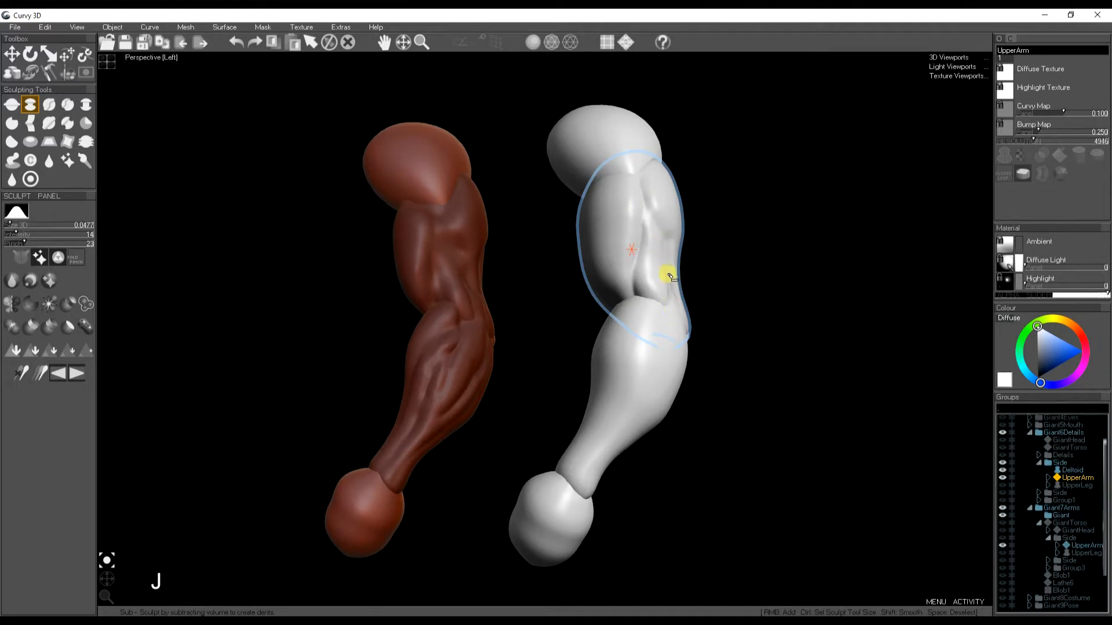
mouse_move(666, 264)
mouse_down()
mouse_move(673, 241)
mouse_move(640, 171)
mouse_move(650, 219)
mouse_move(637, 182)
mouse_move(641, 213)
mouse_move(628, 185)
mouse_move(612, 203)
mouse_up()
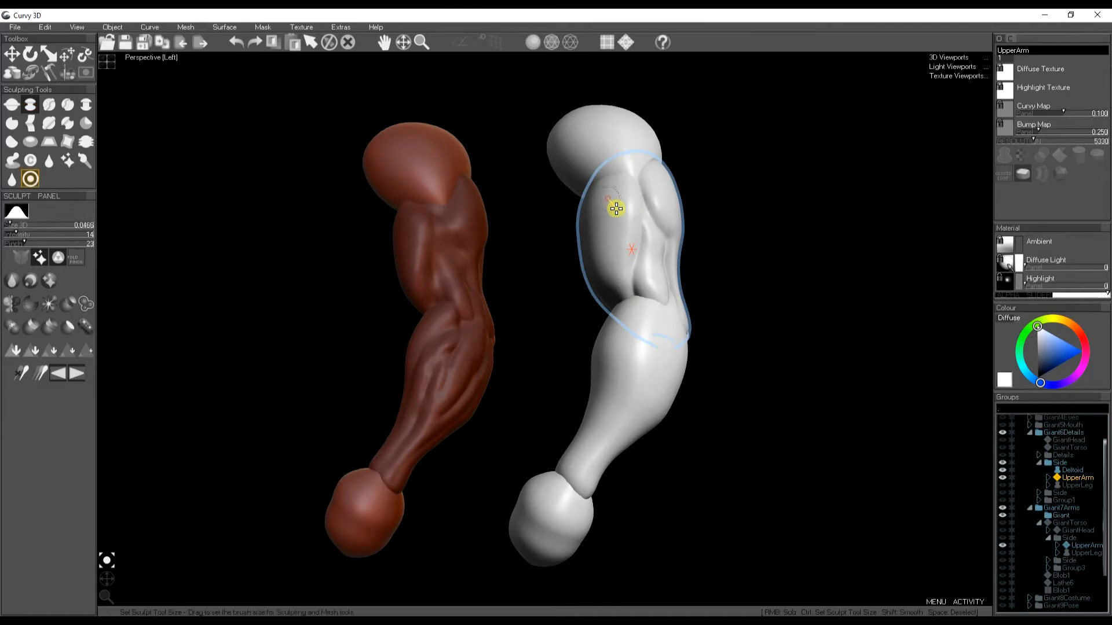
key(ctrl+z)
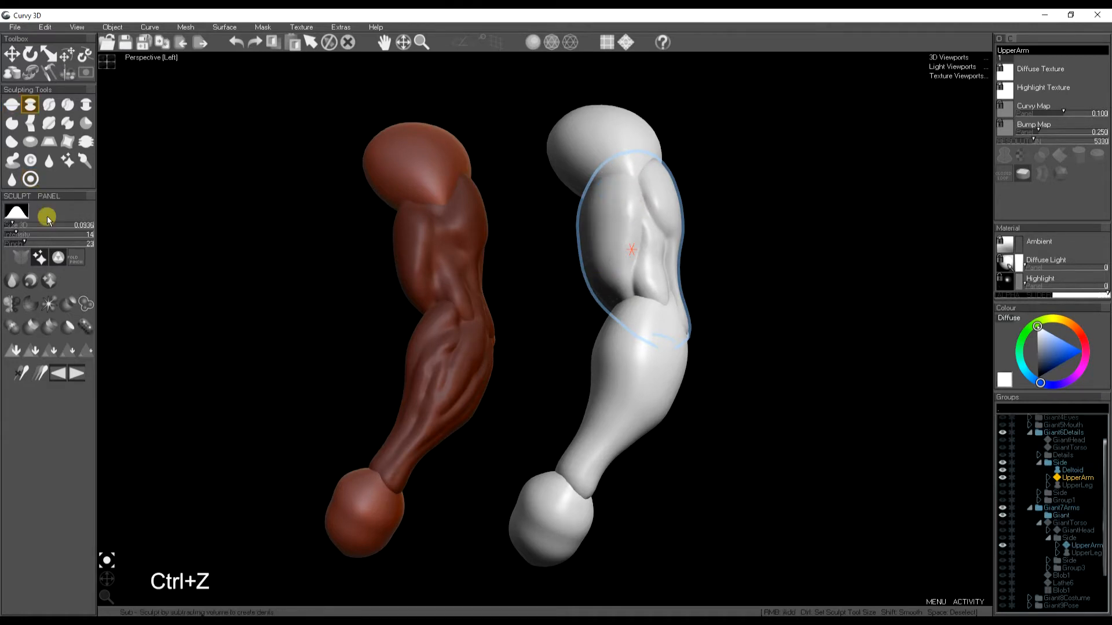
ctrl+drag(614, 204, 620, 215)
right_drag(614, 203, 612, 256)
key(ctrl+z)
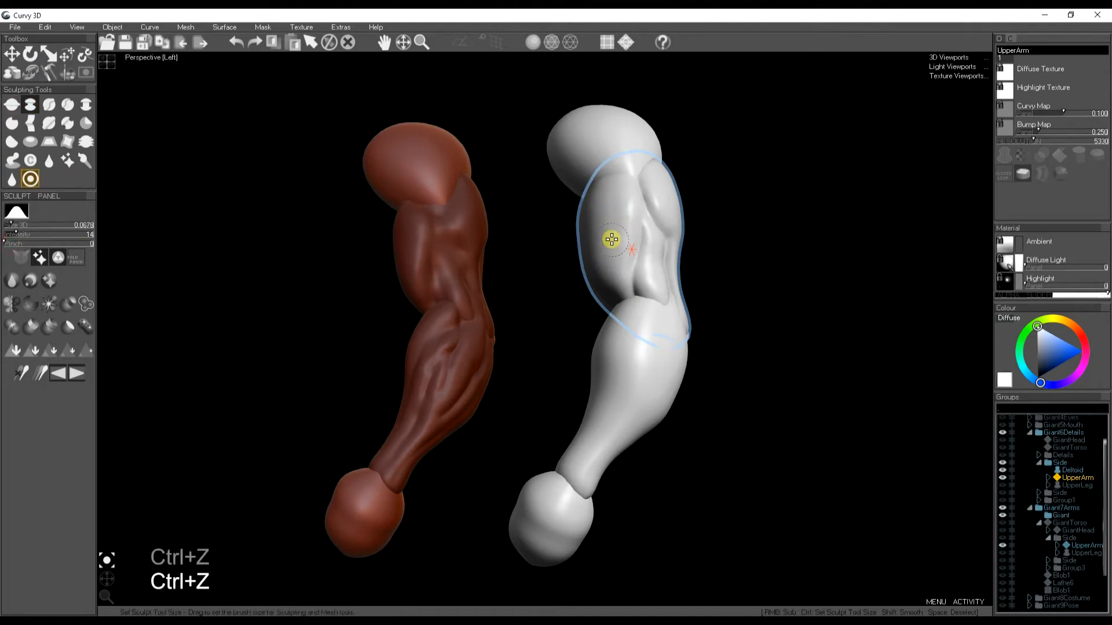
- Resize the brush and sculpt further grooves along the upper arm's lower edge
ctrl+drag(621, 246, 621, 247)
right_drag(614, 205, 614, 272)
right_drag(614, 202, 614, 189)
key(ctrl)
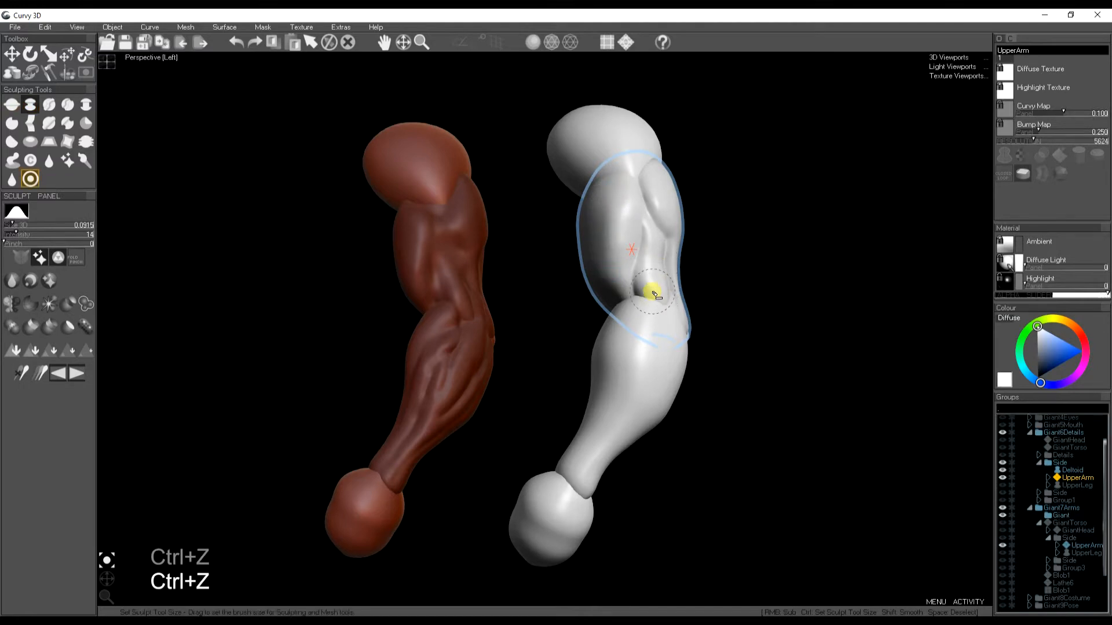
mouse_move(663, 304)
mouse_down()
mouse_move(650, 290)
mouse_move(650, 243)
mouse_move(670, 222)
mouse_up()
right_drag(672, 193, 680, 208)
right_drag(676, 198, 684, 225)
mouse_move(678, 205)
right_down()
mouse_move(684, 224)
mouse_move(668, 185)
right_up()
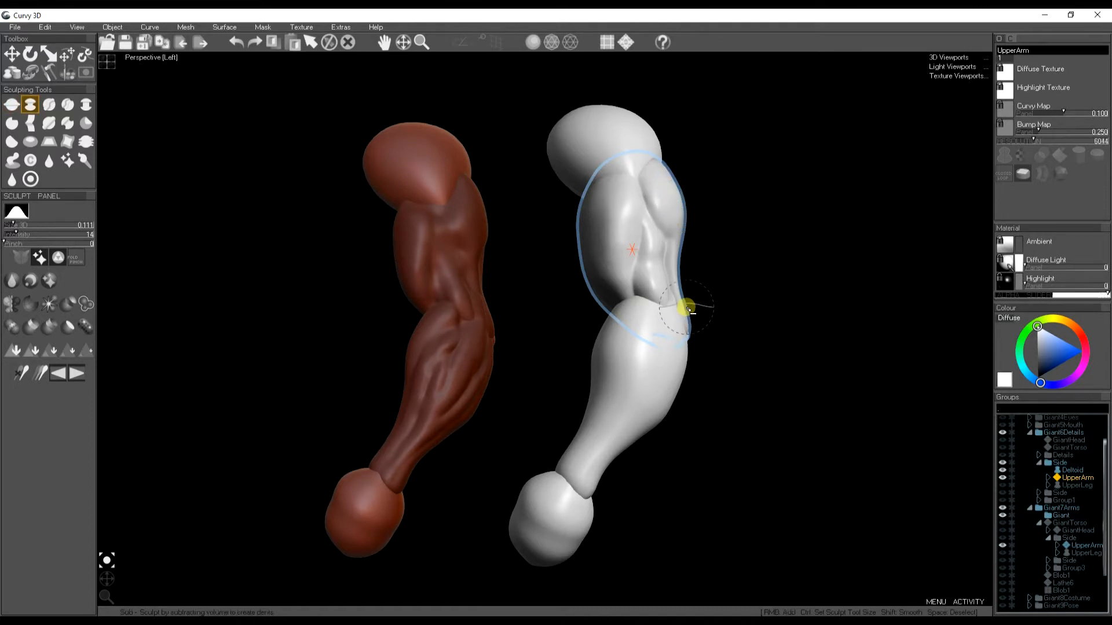
drag(680, 315, 686, 331)
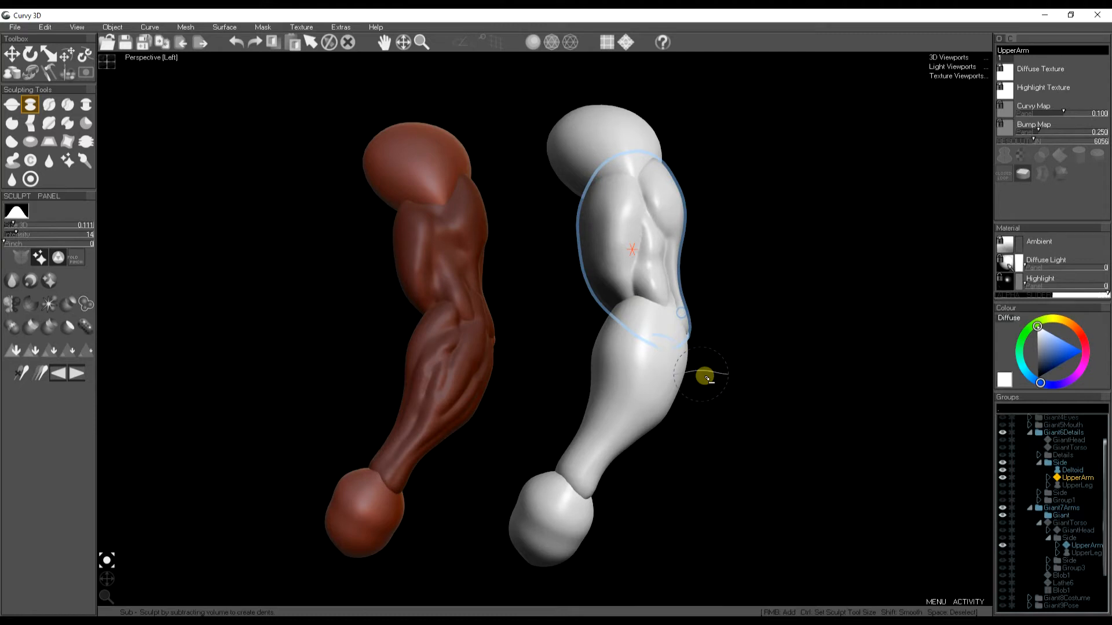
- Expand the upper arm in the group tree and select the lower arm
click(1062, 477)
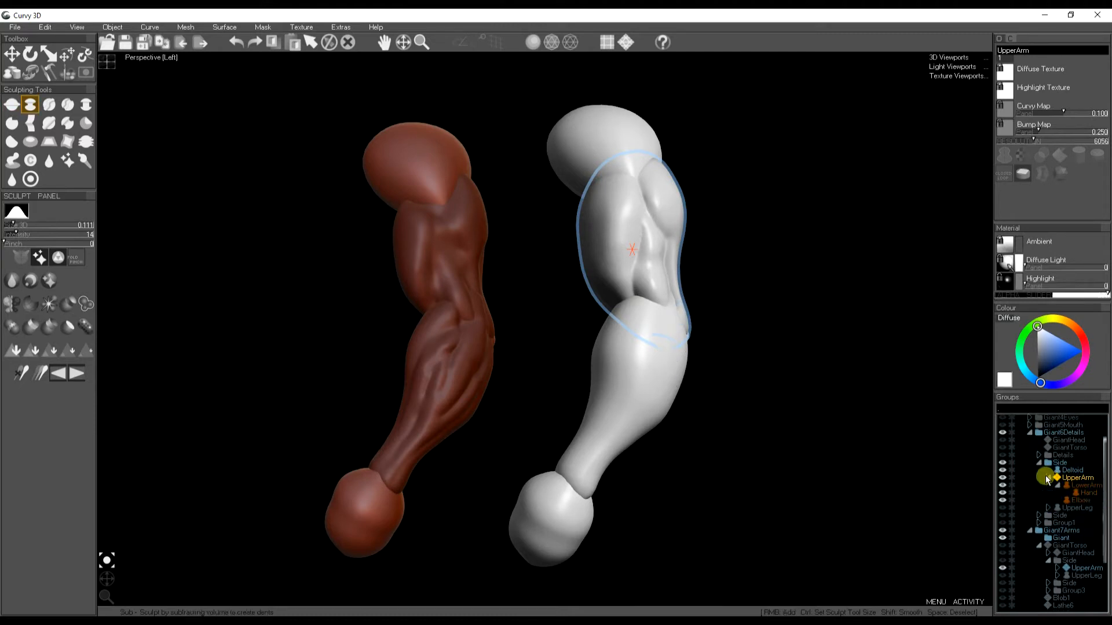
click(1086, 488)
middle_drag(735, 442, 735, 399)
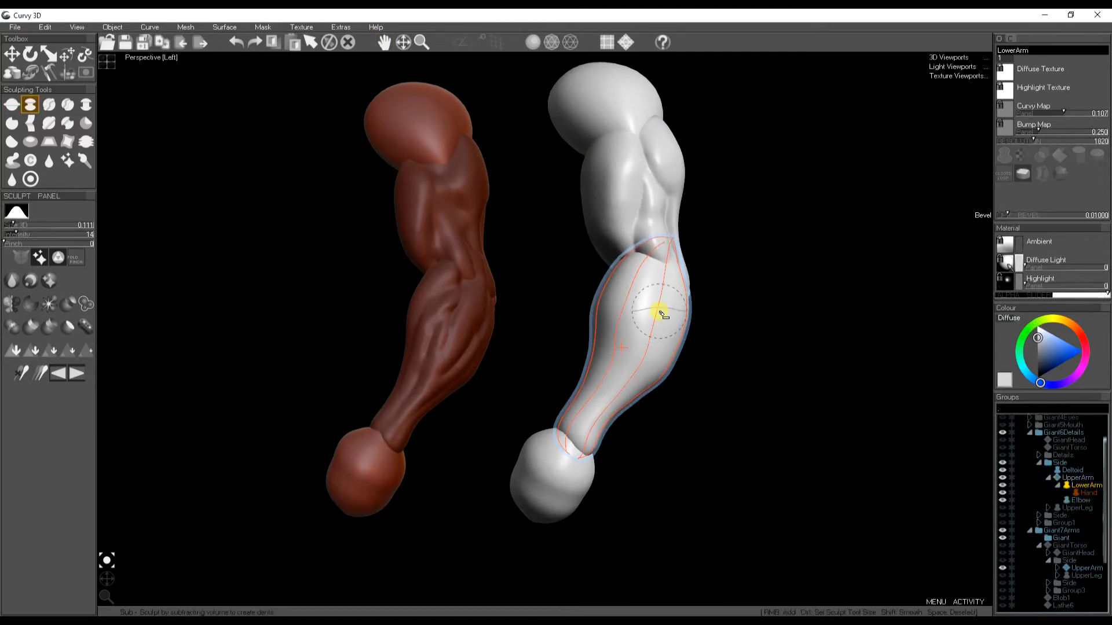
- Sculpt a groove down the forearm and undo it
key(j)
ctrl+drag(643, 299, 644, 294)
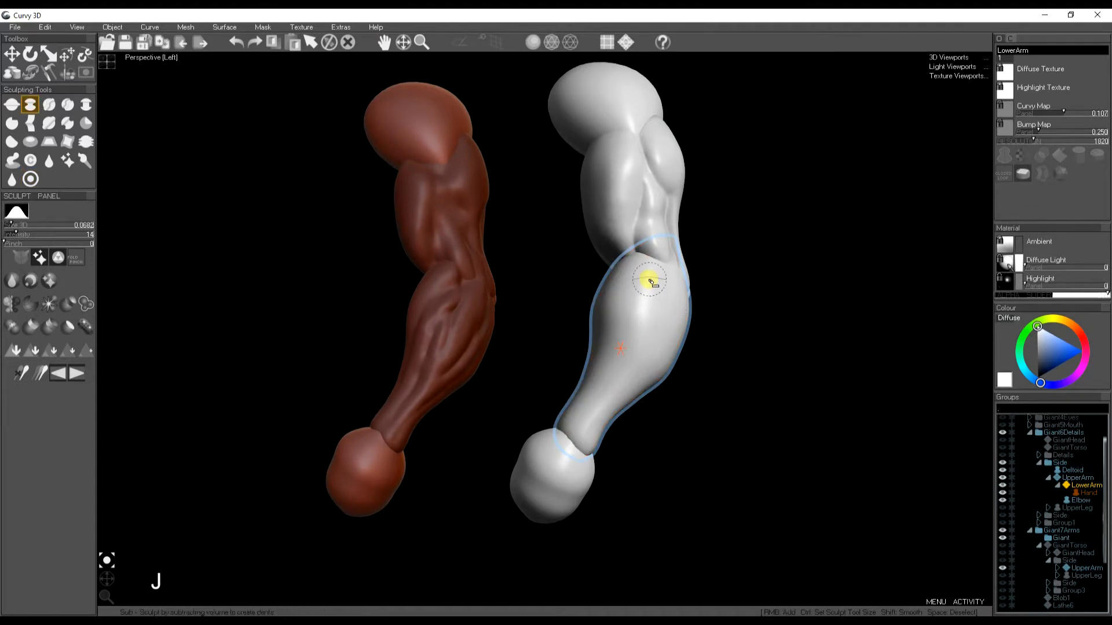
mouse_move(646, 278)
mouse_down()
mouse_move(609, 322)
mouse_move(576, 423)
mouse_up()
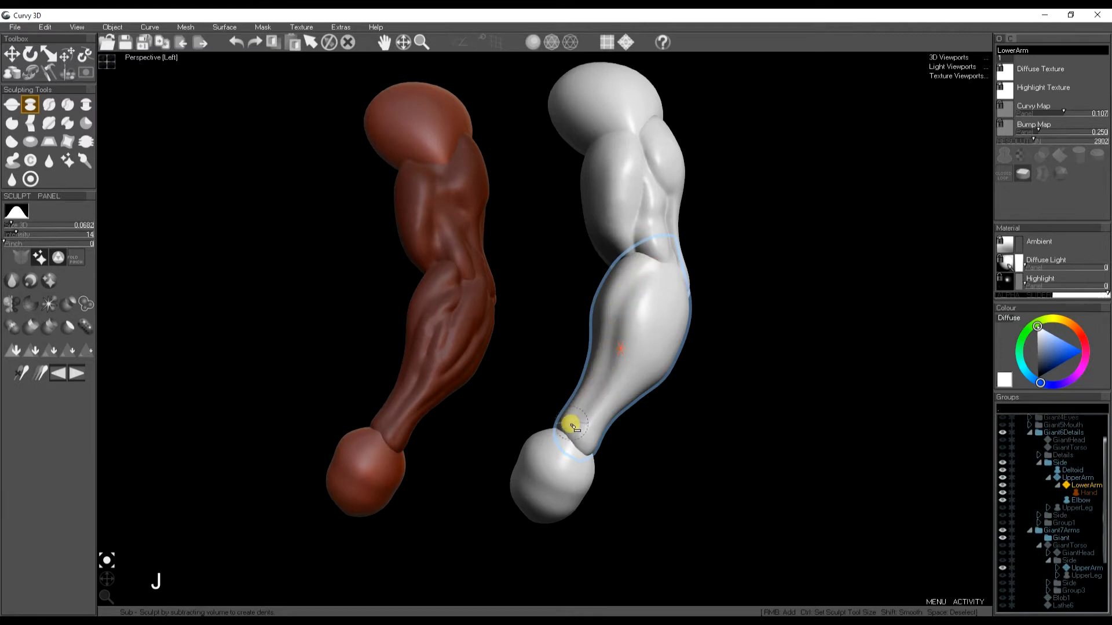
key(ctrl+z)
- Increase the brush strength and carve grooves down the forearm
drag(5, 244, 29, 245)
mouse_move(640, 277)
ctrl+mouse_down()
mouse_move(646, 283)
mouse_move(608, 322)
mouse_move(579, 448)
ctrl+mouse_up()
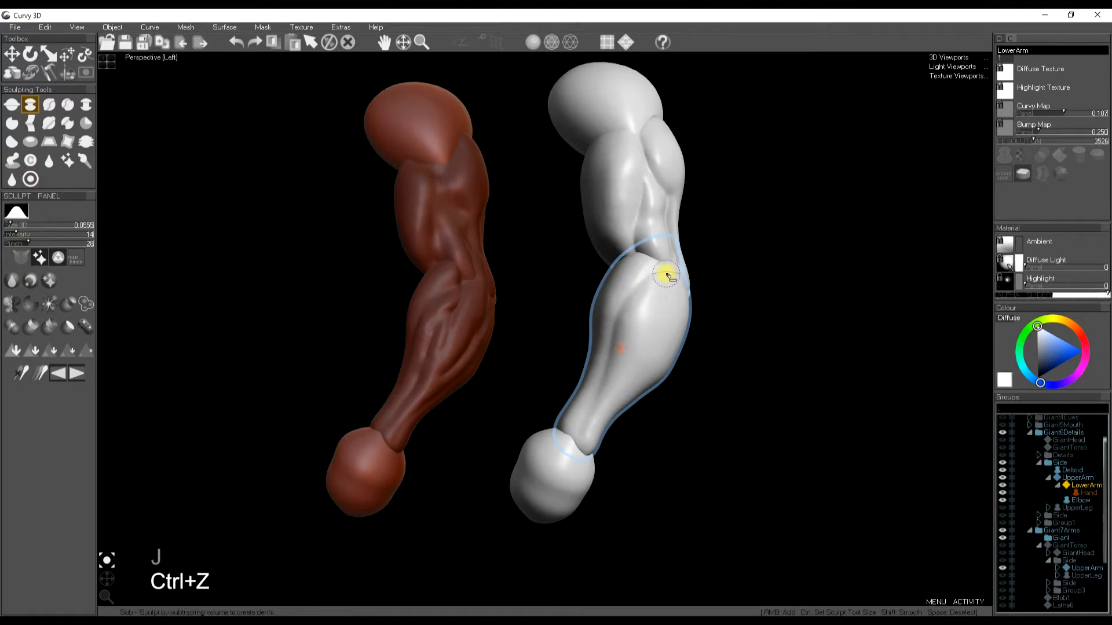
mouse_move(663, 279)
mouse_down()
mouse_move(655, 360)
mouse_move(632, 326)
mouse_move(581, 443)
mouse_move(629, 336)
mouse_move(608, 330)
mouse_move(613, 337)
mouse_move(606, 318)
mouse_move(576, 440)
mouse_move(627, 330)
mouse_move(679, 318)
mouse_move(648, 377)
mouse_move(683, 295)
mouse_move(653, 388)
mouse_move(598, 428)
mouse_move(666, 342)
mouse_move(678, 292)
mouse_move(651, 256)
mouse_move(653, 359)
mouse_move(636, 392)
mouse_move(650, 325)
mouse_up()
key(space)
middle_drag(653, 328, 670, 372)
drag(104, 584, 129, 556)
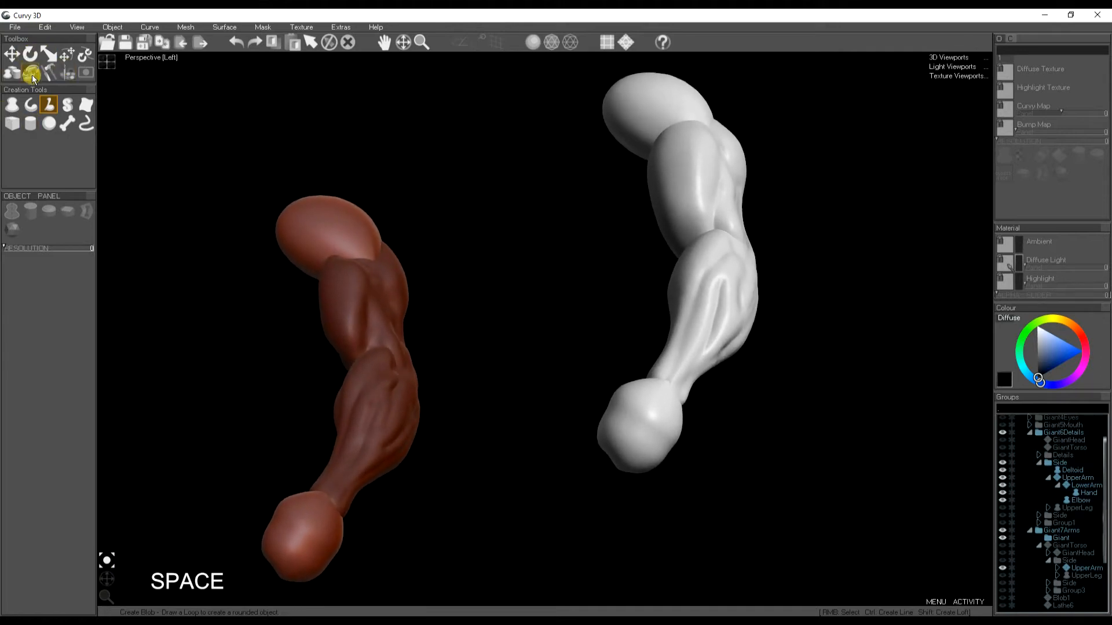
- Undo the last edit and reselect the giant's upper arm
click(50, 72)
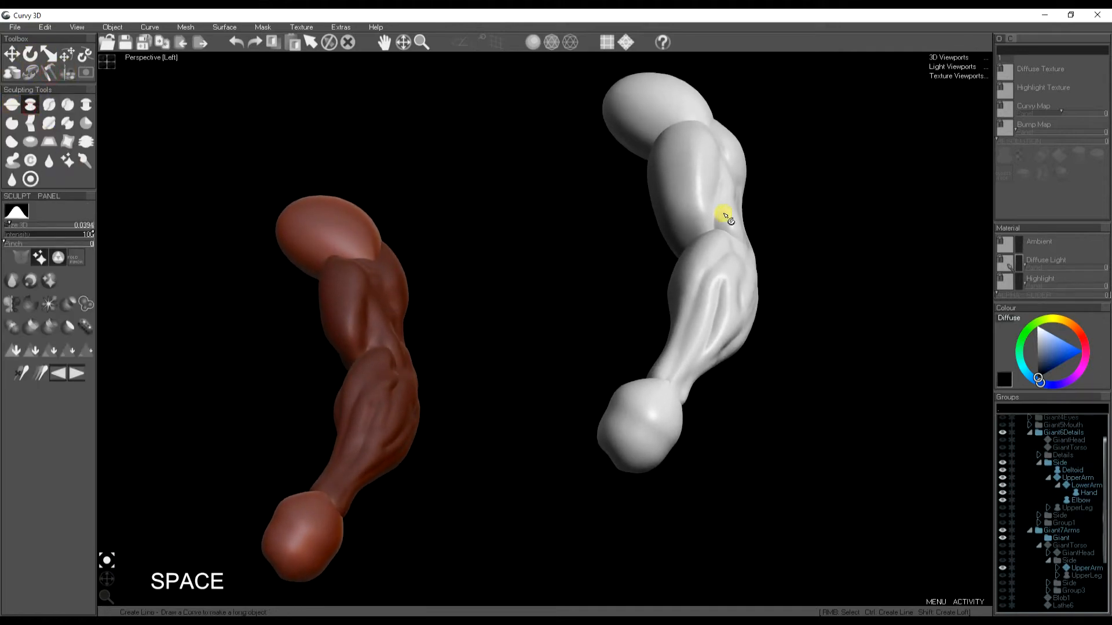
key(ctrl+z)
right_click(684, 210)
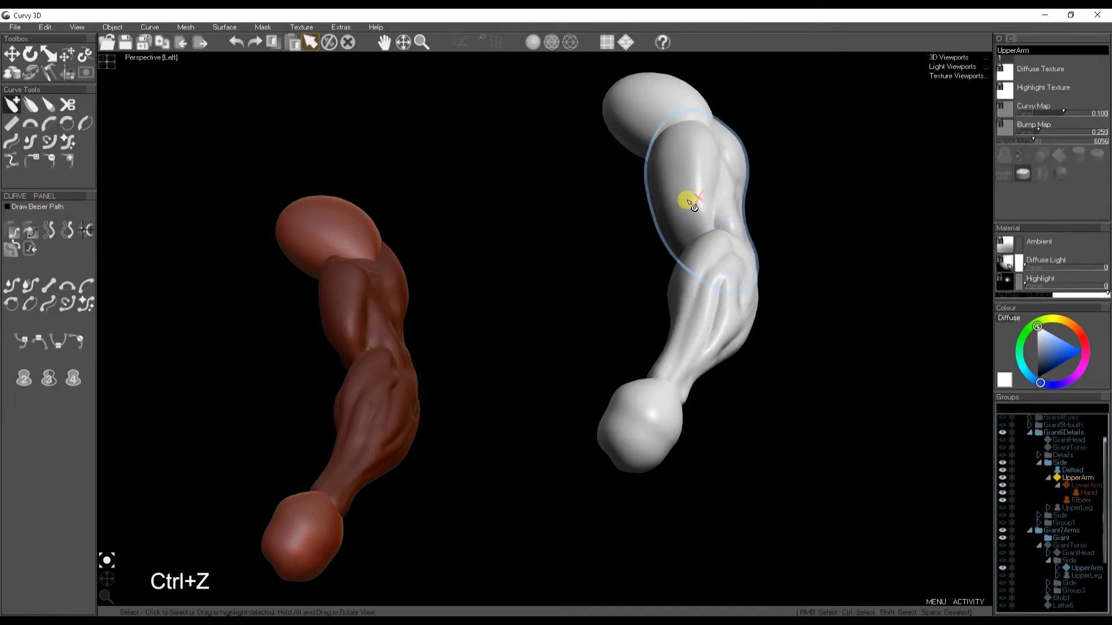
- Lower the Sub brush strength and carve a dent into the upper arm's bicep
click(49, 72)
drag(48, 243, 6, 243)
key(ctrl)
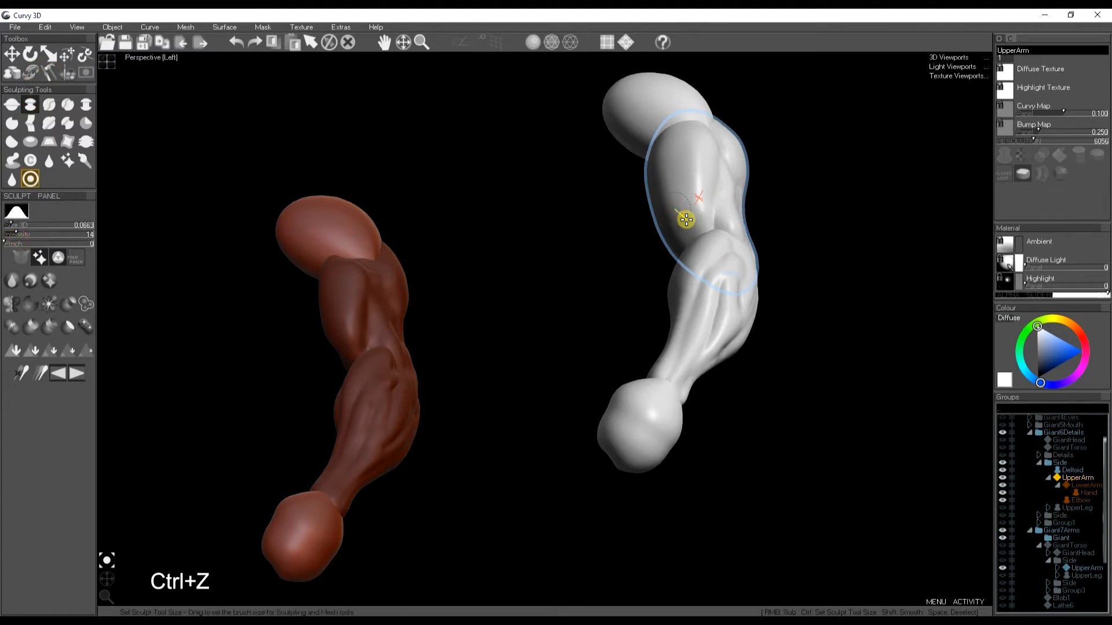
mouse_move(708, 210)
mouse_down()
mouse_move(697, 233)
mouse_move(715, 161)
mouse_up()
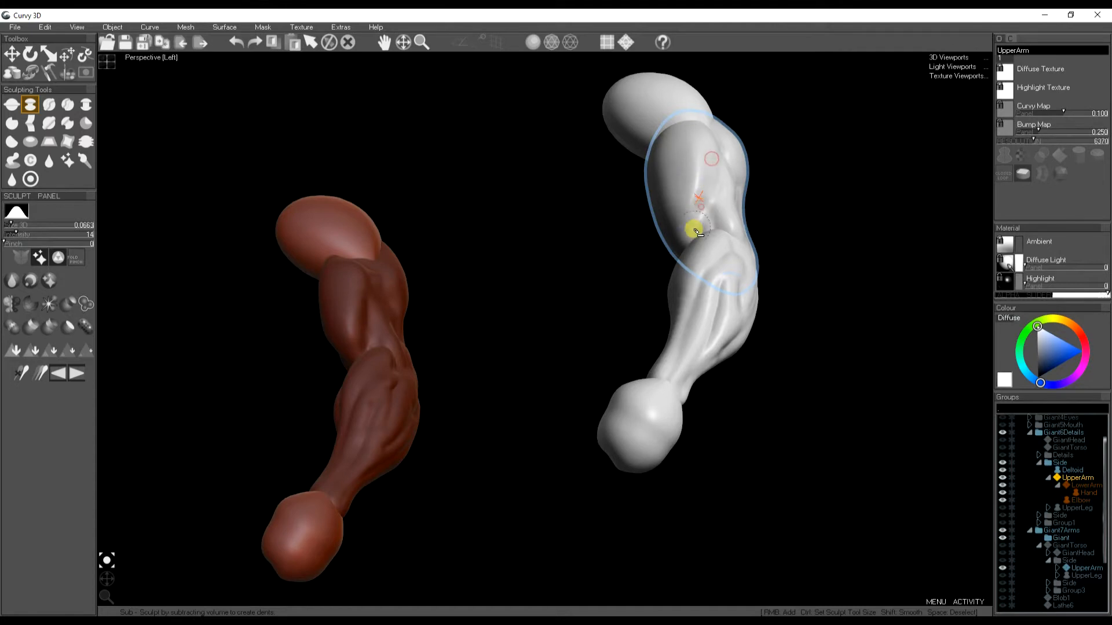
- Carve additional dents into the upper arm's bicep and leave the sculpt tool
mouse_move(697, 232)
shift+mouse_down()
mouse_move(703, 161)
mouse_move(702, 171)
shift+mouse_up()
mouse_move(694, 212)
shift+mouse_down()
mouse_move(694, 159)
mouse_move(693, 228)
shift+mouse_up()
key(space)
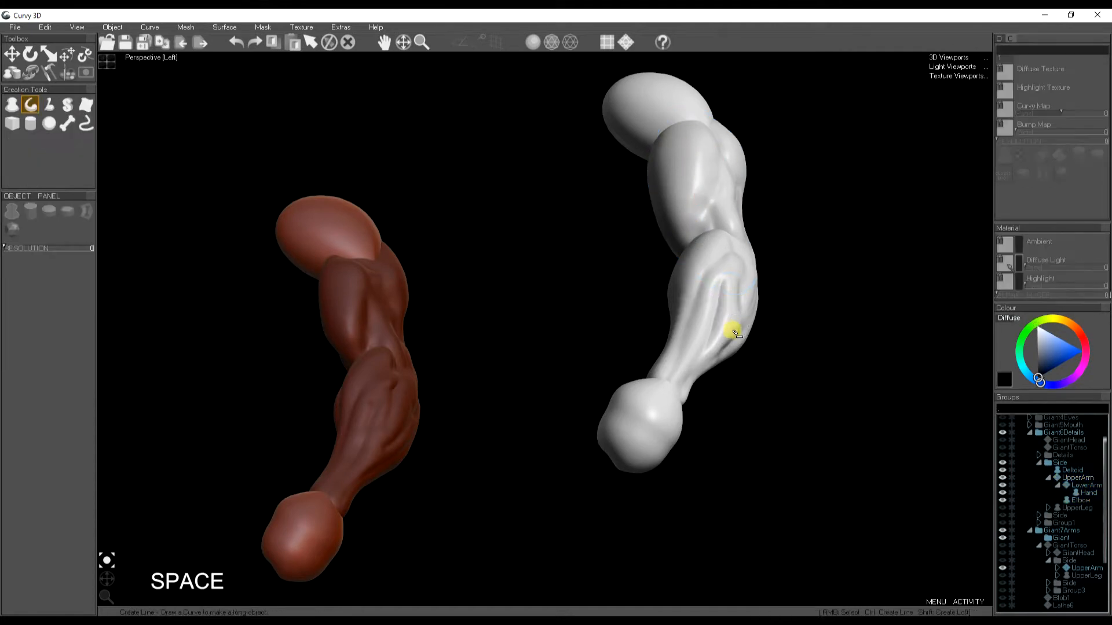
- Collapse the Giant6Details group and show the Giant7Arms and Giant8Costume groups
scroll(711, 249, down, 3)
middle_drag(712, 266, 727, 255)
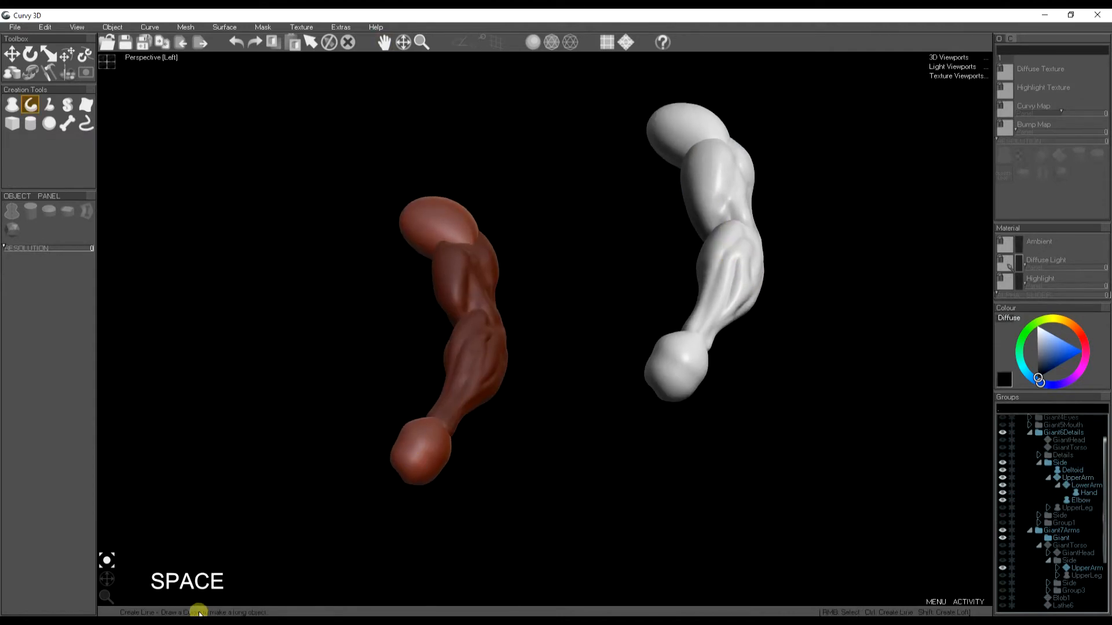
drag(115, 581, 550, 342)
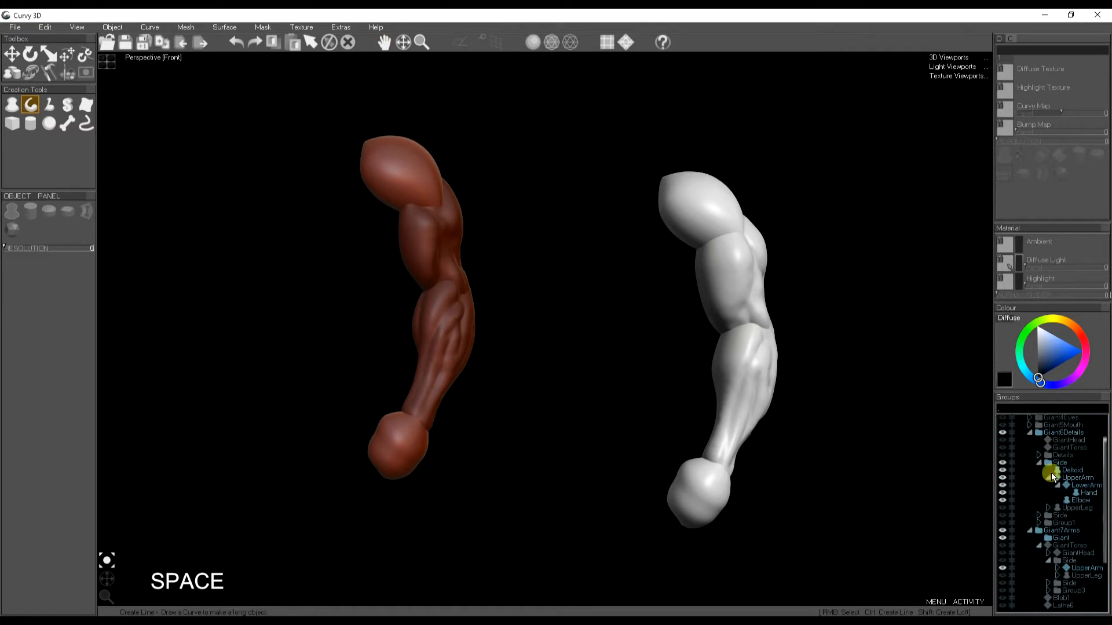
click(1030, 432)
click(1010, 442)
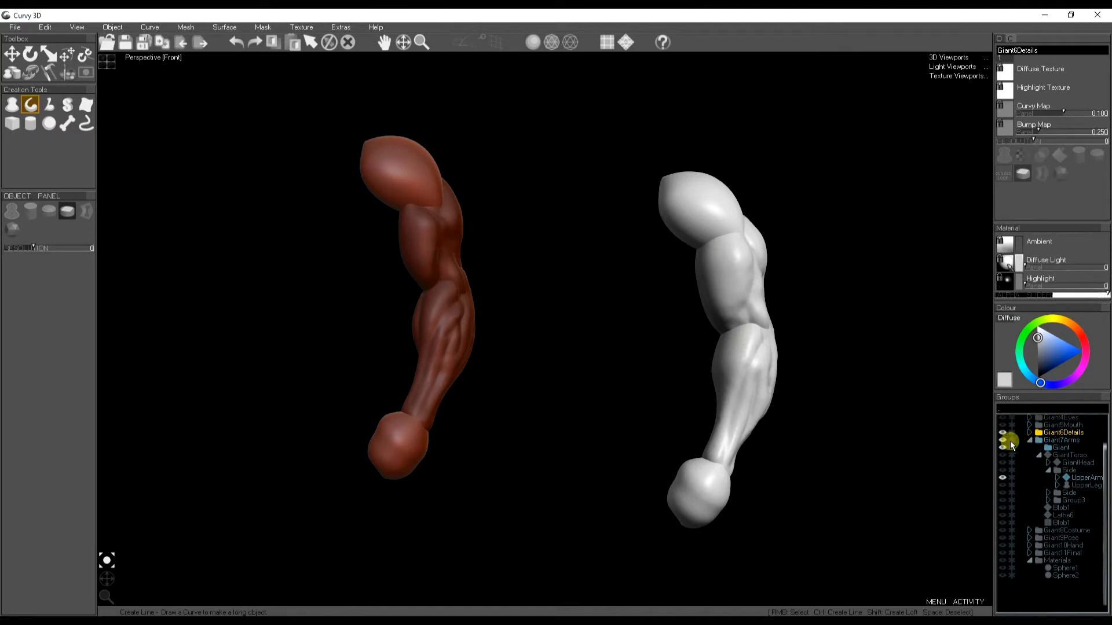
click(1030, 440)
click(1003, 440)
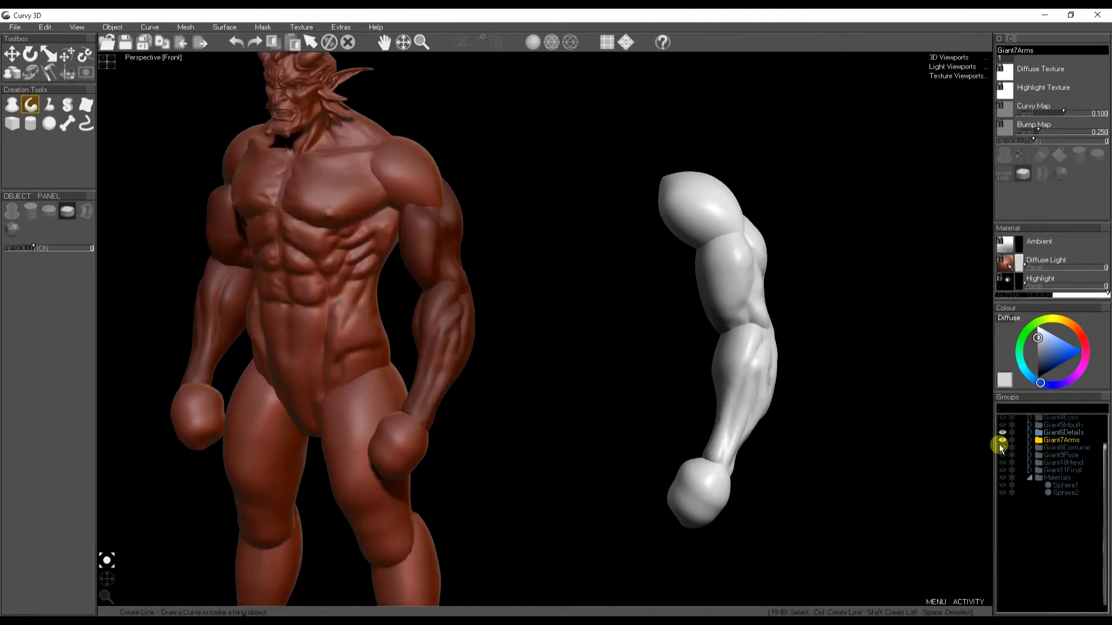
click(1003, 448)
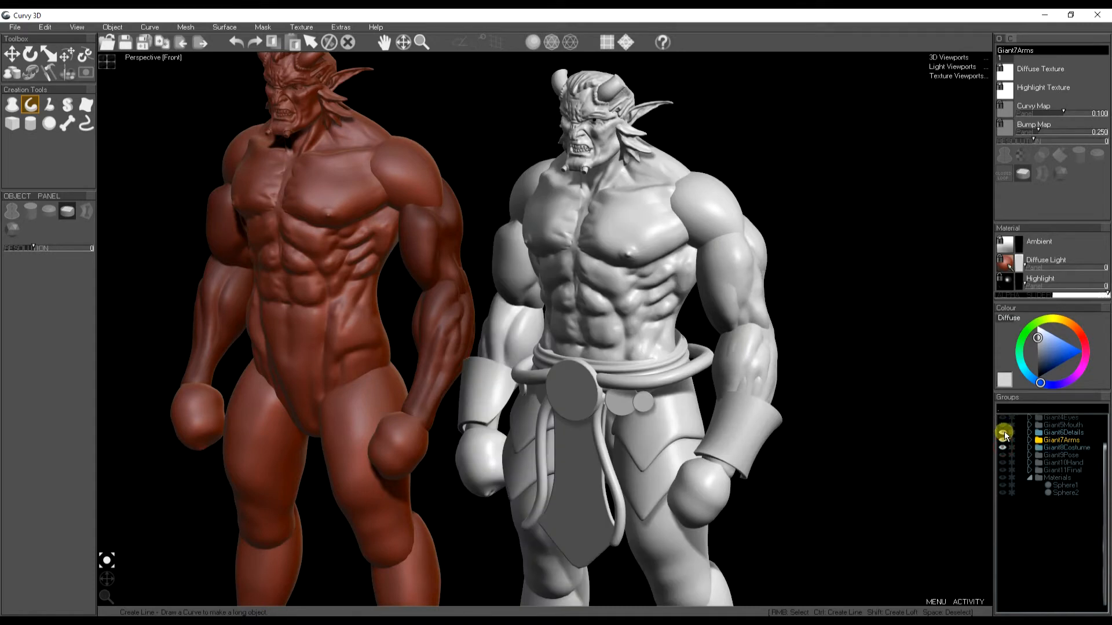
- Loft a bracer surface around the giant's forearm from curves drawn in the front and top views
alt+drag(609, 298, 598, 363)
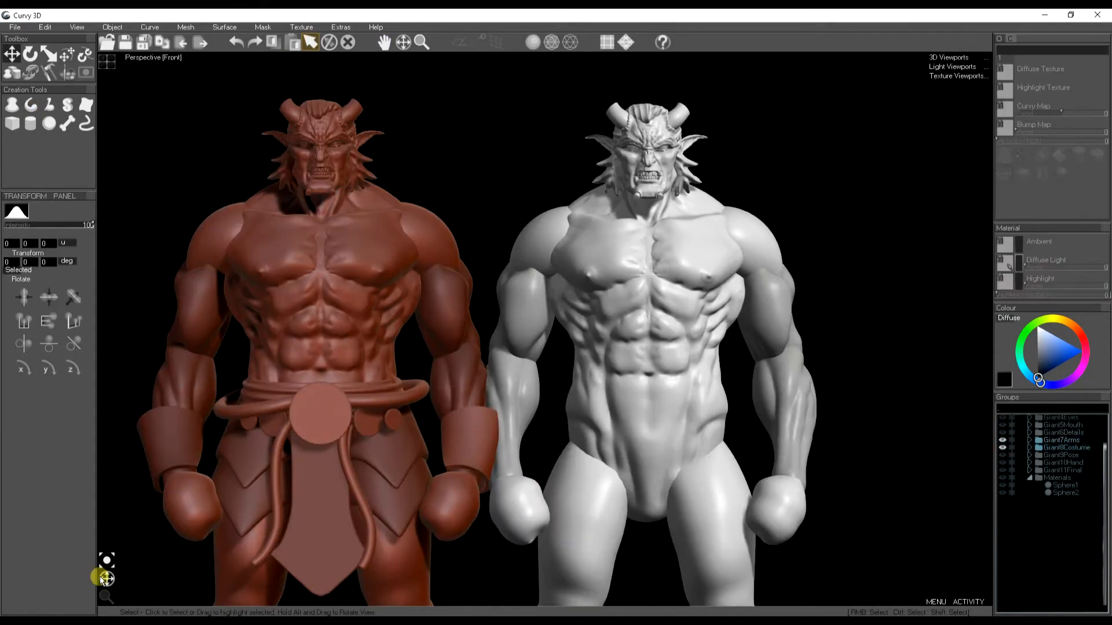
drag(103, 579, 111, 581)
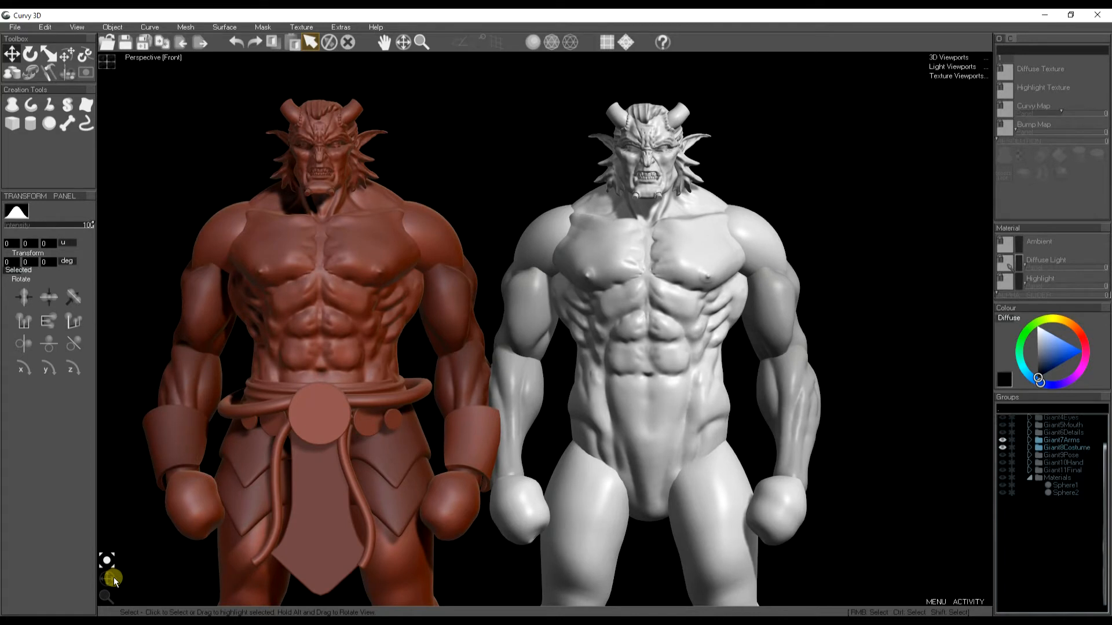
click(106, 579)
drag(536, 527, 583, 262)
right_click(583, 265)
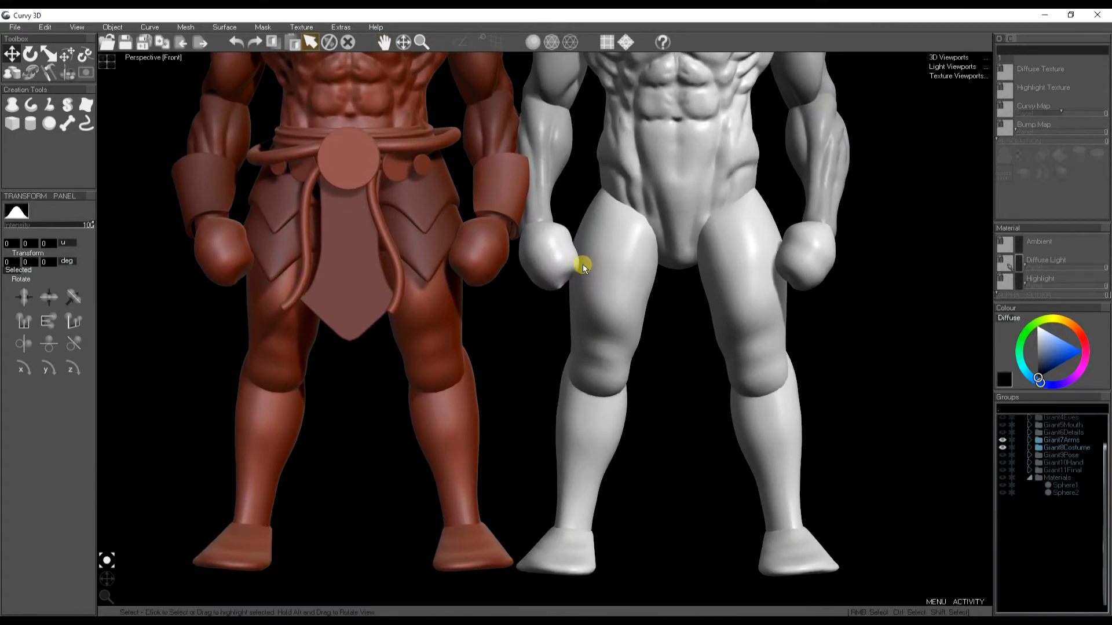
middle_drag(615, 338, 618, 345)
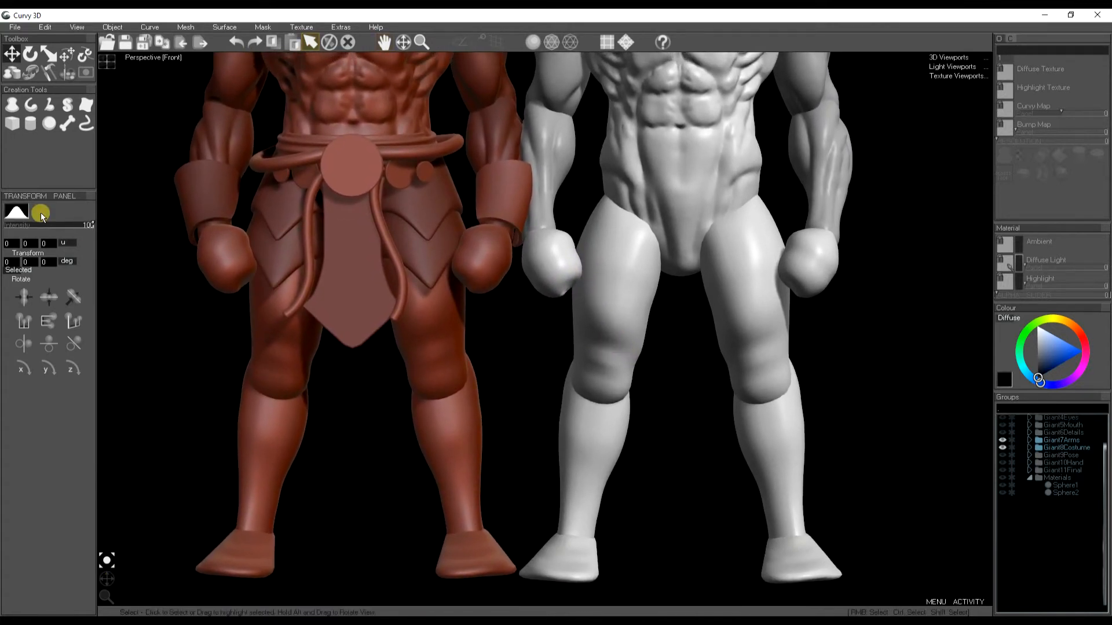
click(82, 108)
key(Delete)
drag(366, 446, 374, 439)
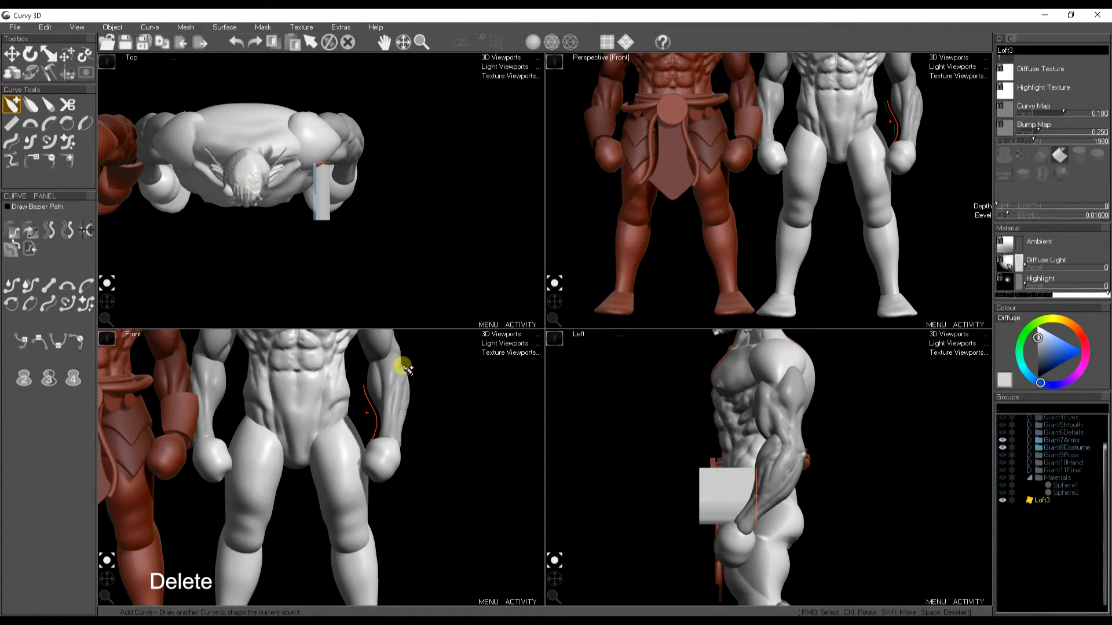
middle_drag(325, 173, 341, 200)
mouse_move(332, 184)
mouse_down()
mouse_move(341, 204)
mouse_move(384, 180)
mouse_move(367, 203)
mouse_move(380, 181)
mouse_up()
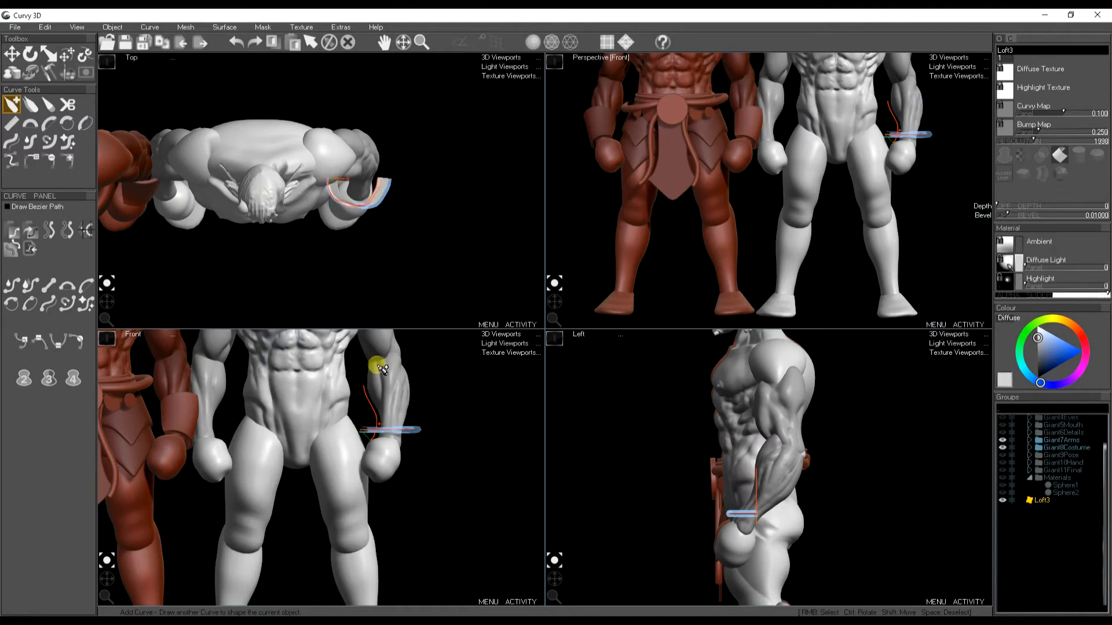
drag(407, 431, 412, 380)
click(379, 194)
key(w)
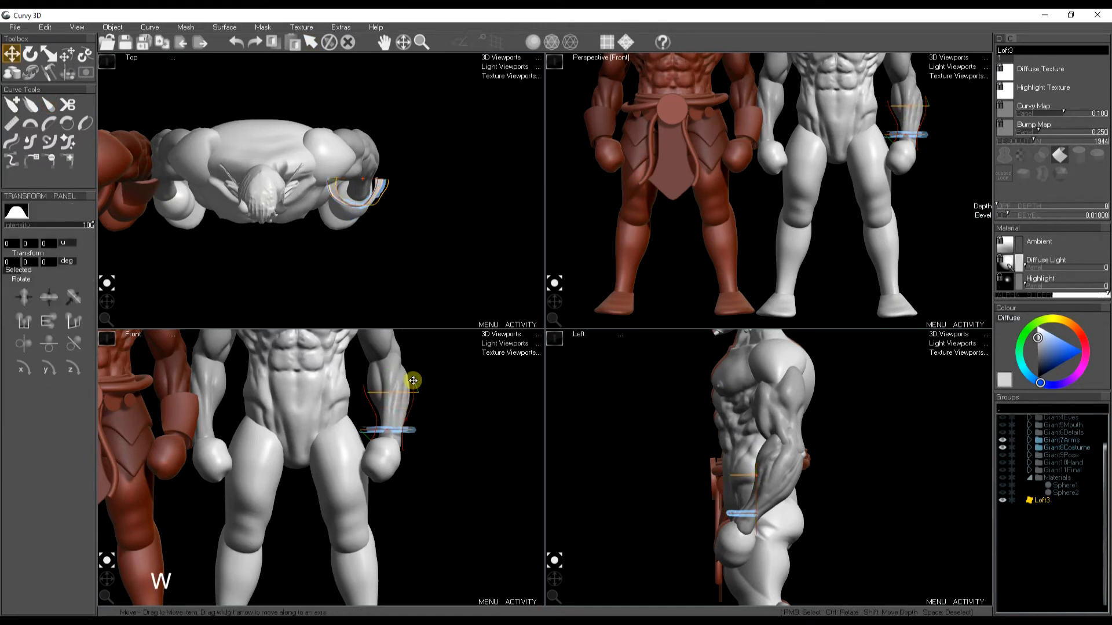
- Move, scale and rotate the bracer so it wraps the forearm above the fist
drag(389, 436, 393, 450)
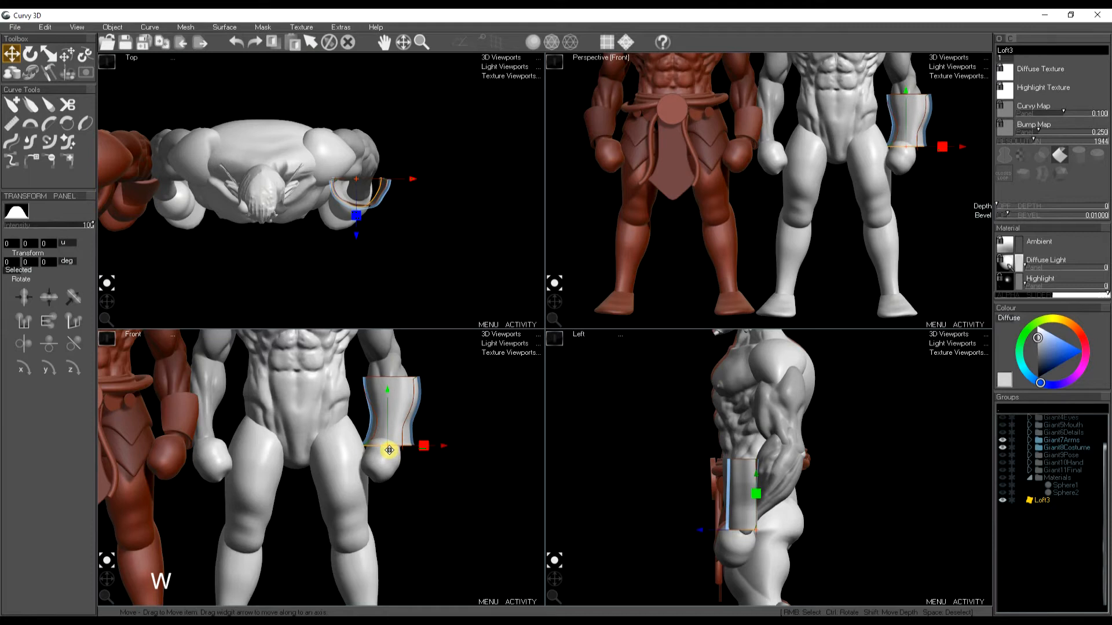
key(e)
drag(391, 399, 415, 402)
key(r)
drag(388, 449, 355, 454)
right_click(399, 377)
key(e)
drag(407, 378, 418, 385)
key(w)
- Move the bracer's shaping curves in a single enlarged perspective view to refine its fit
key(space)
right_drag(822, 217, 741, 238)
drag(557, 303, 671, 114)
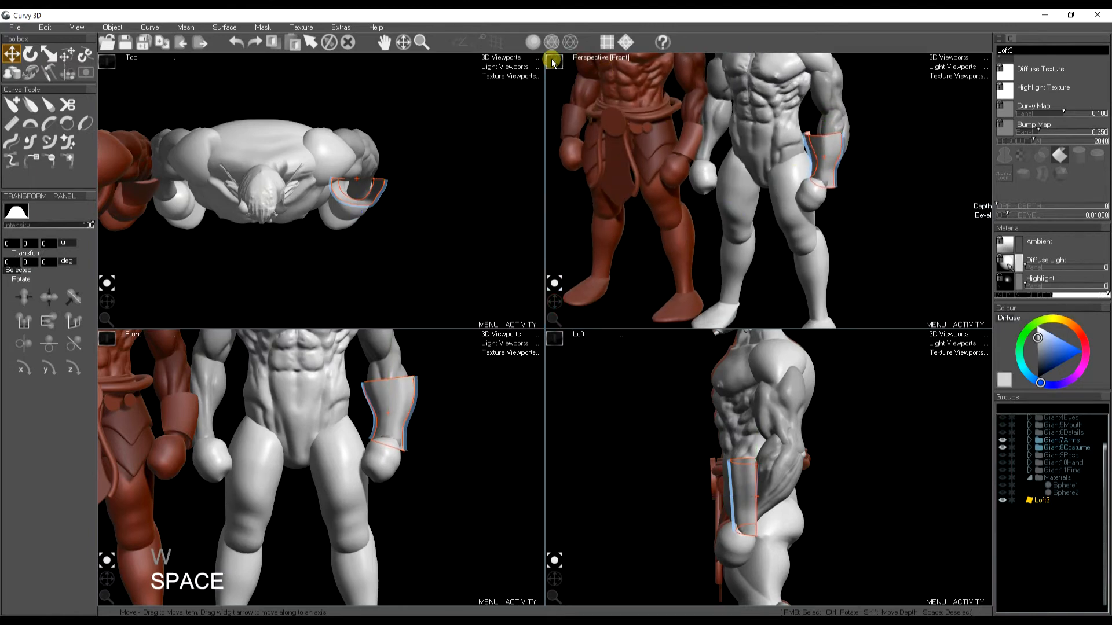
click(554, 60)
scroll(670, 235, up, 2)
key(space)
right_click(678, 220)
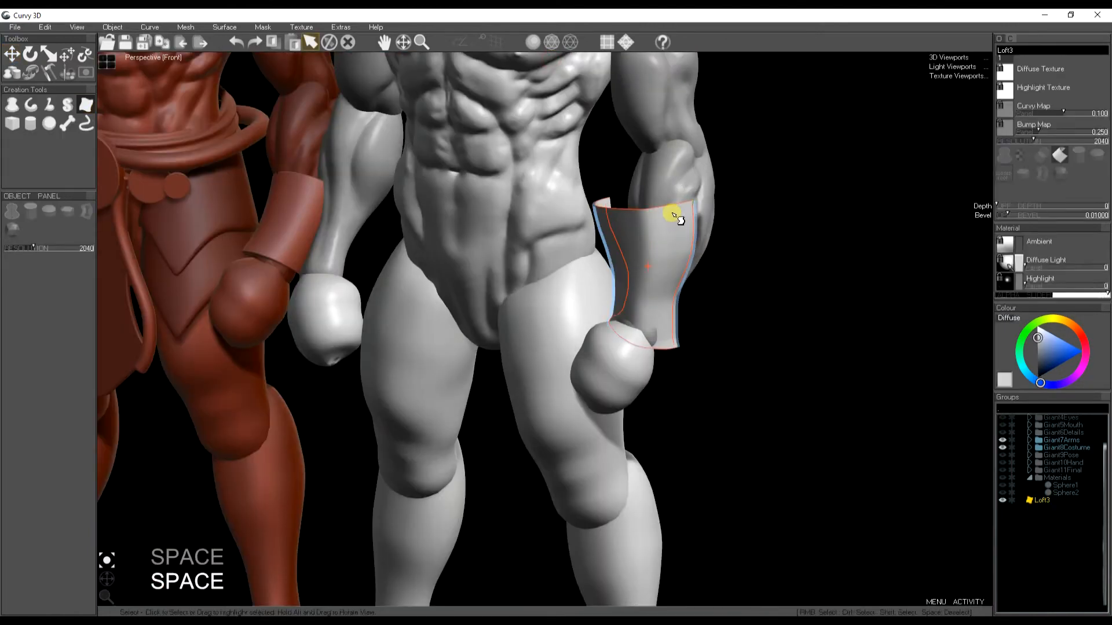
key(w)
right_click(665, 210)
drag(622, 210, 644, 207)
right_click(635, 345)
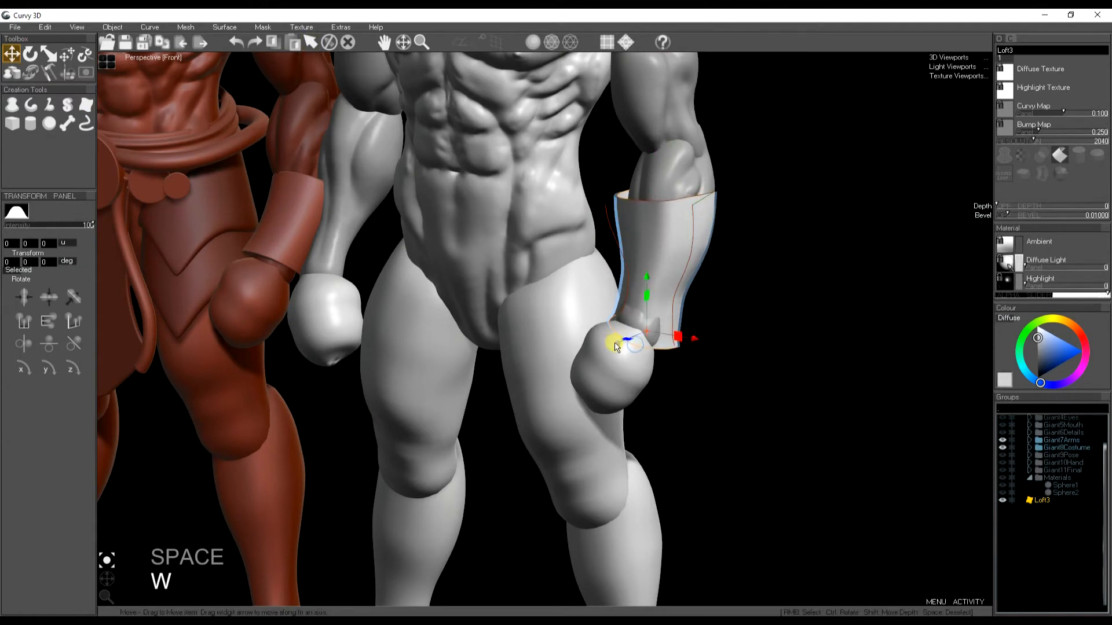
drag(615, 346, 609, 352)
key(space)
key(space)
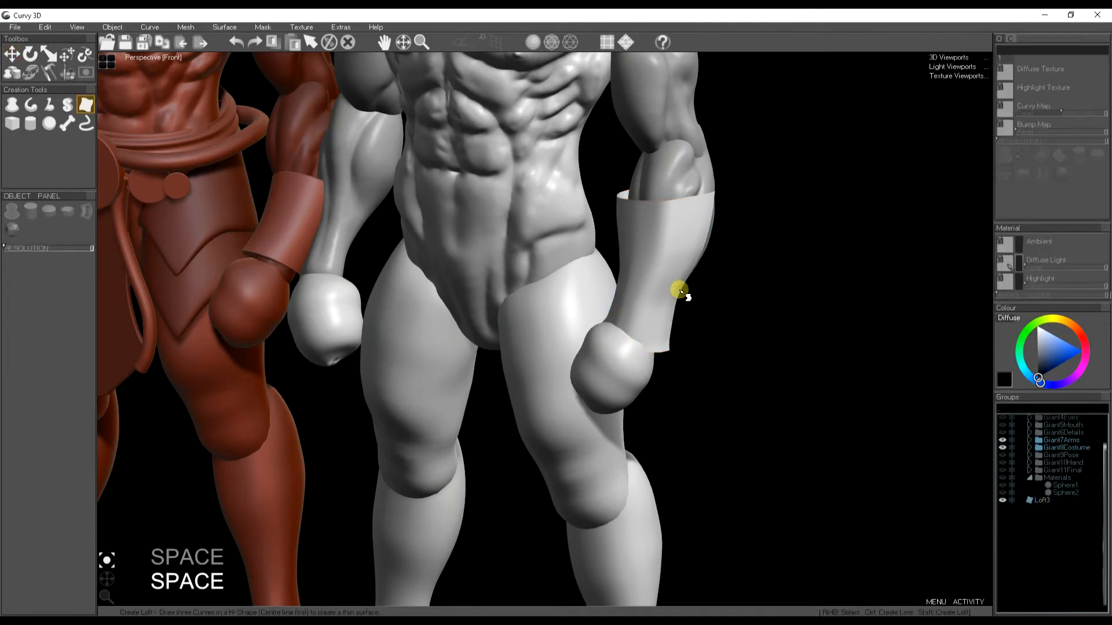
- Nudge the bracer's profile curve upward along the forearm
drag(677, 290, 640, 309)
drag(106, 564, 177, 540)
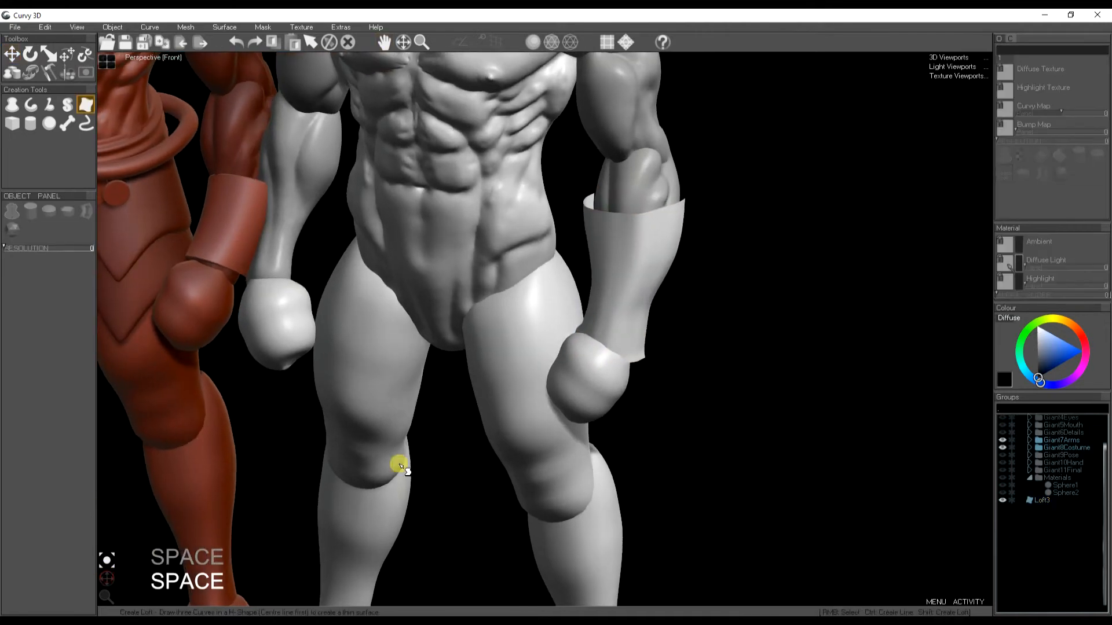
right_click(633, 273)
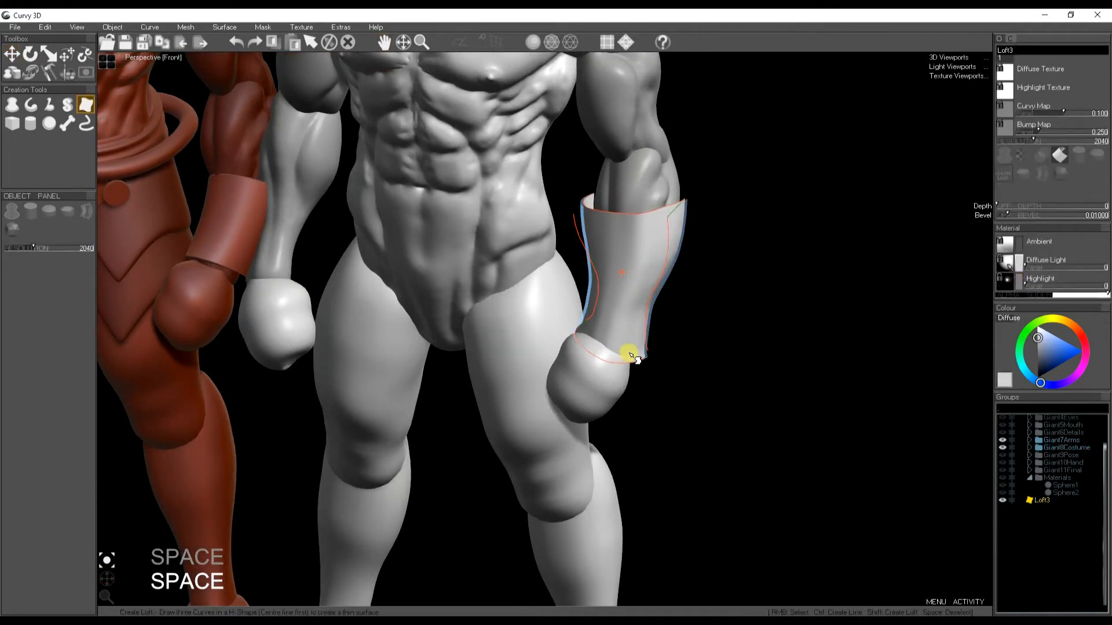
key(w)
drag(615, 304, 619, 285)
right_click(647, 311)
- Reshape the bracer's top and bottom edge segments into simple arcs
click(30, 73)
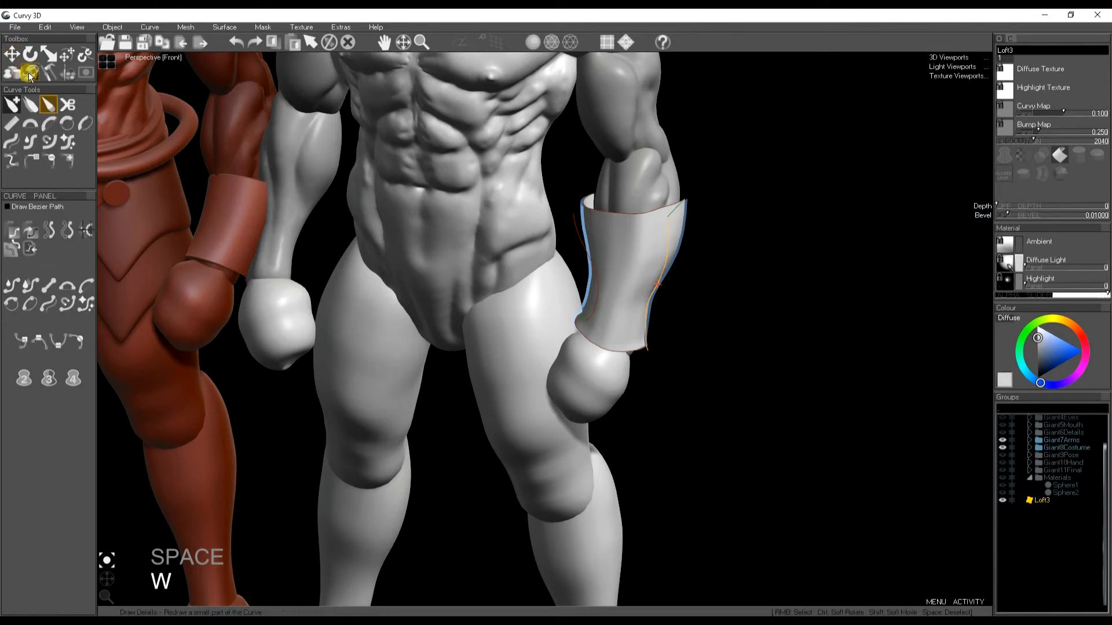
click(11, 142)
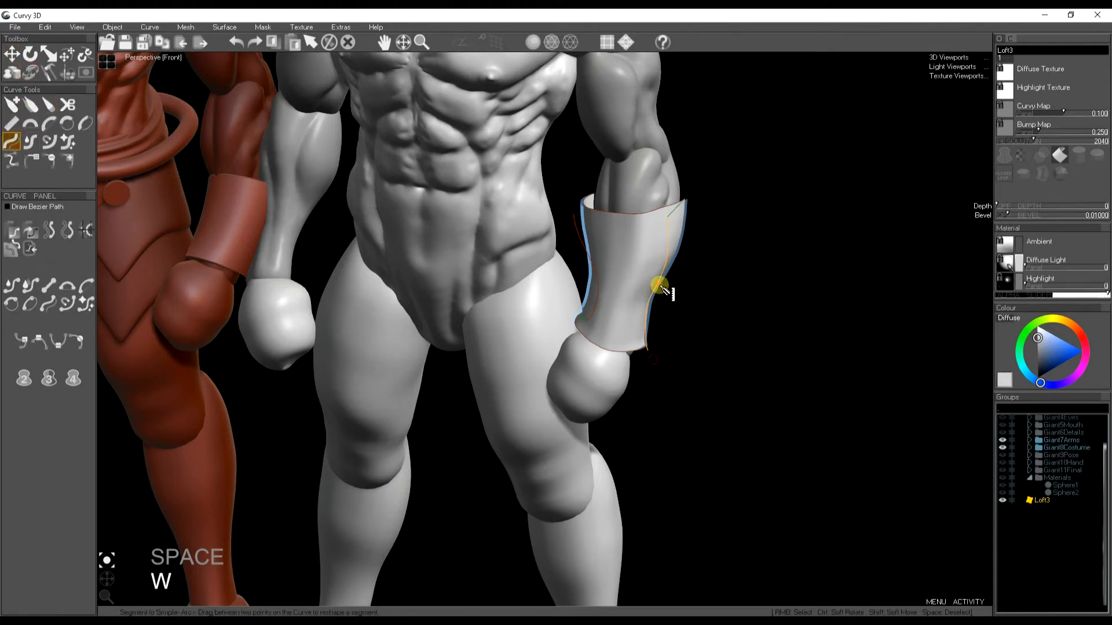
mouse_move(661, 242)
mouse_down()
mouse_move(596, 249)
mouse_move(578, 228)
mouse_move(590, 261)
mouse_move(582, 335)
mouse_move(578, 318)
mouse_up()
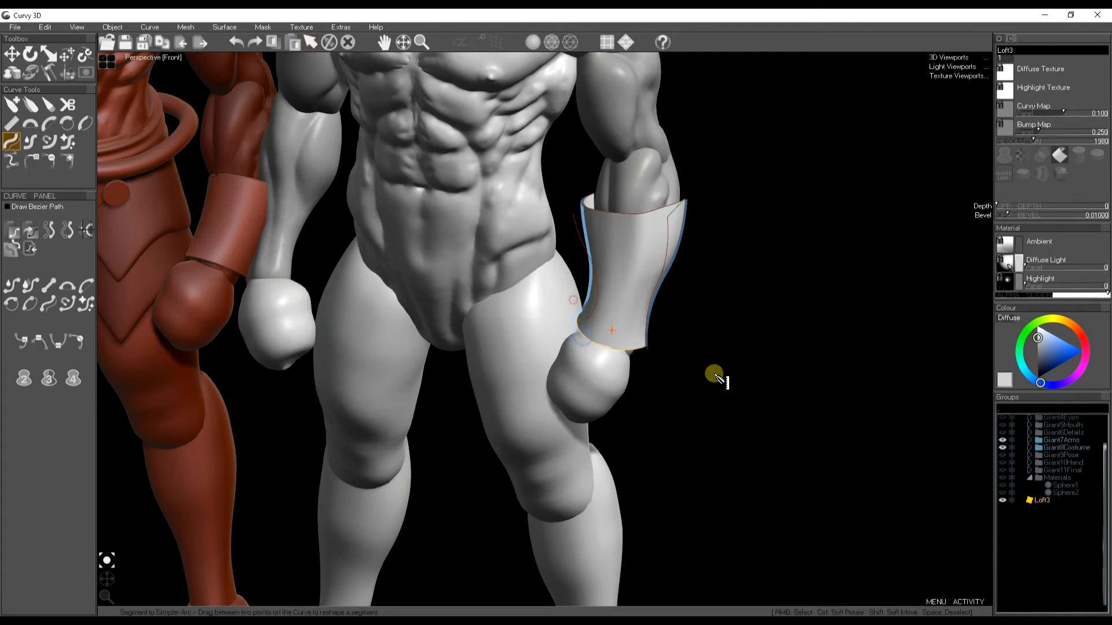
click(596, 201)
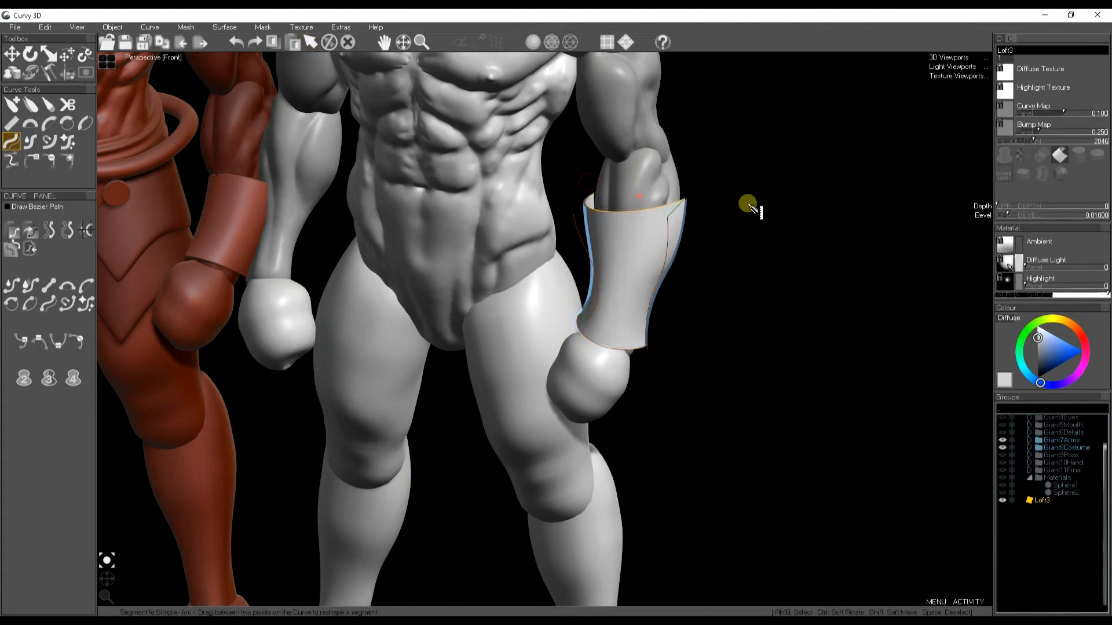
- Give the bracer thickness by setting its Depth to about 0.0201
key(space)
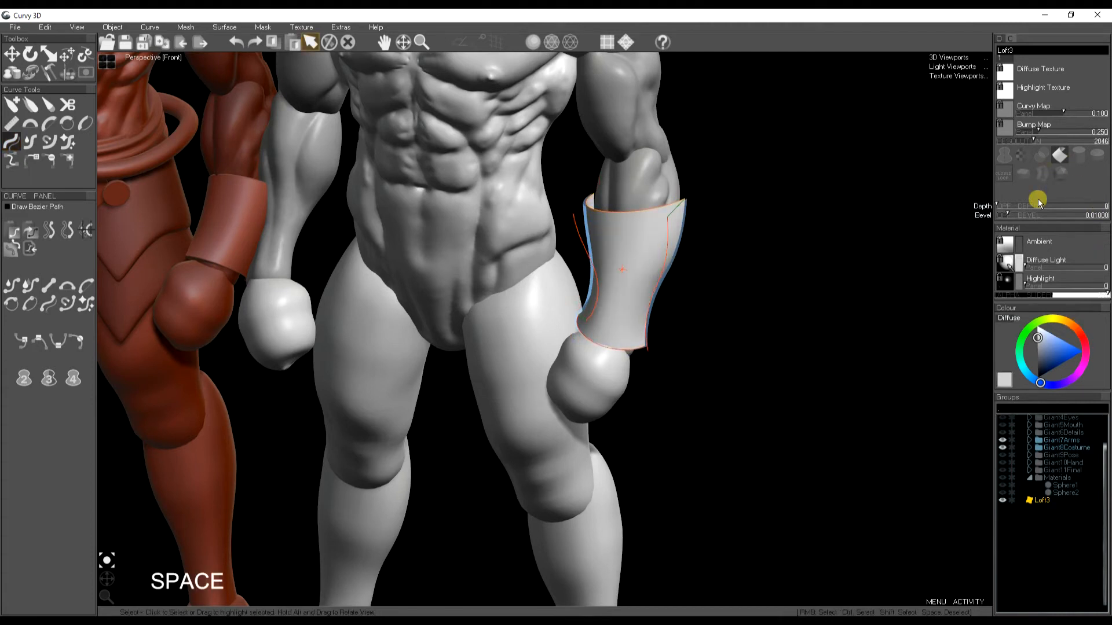
drag(1006, 208, 1005, 216)
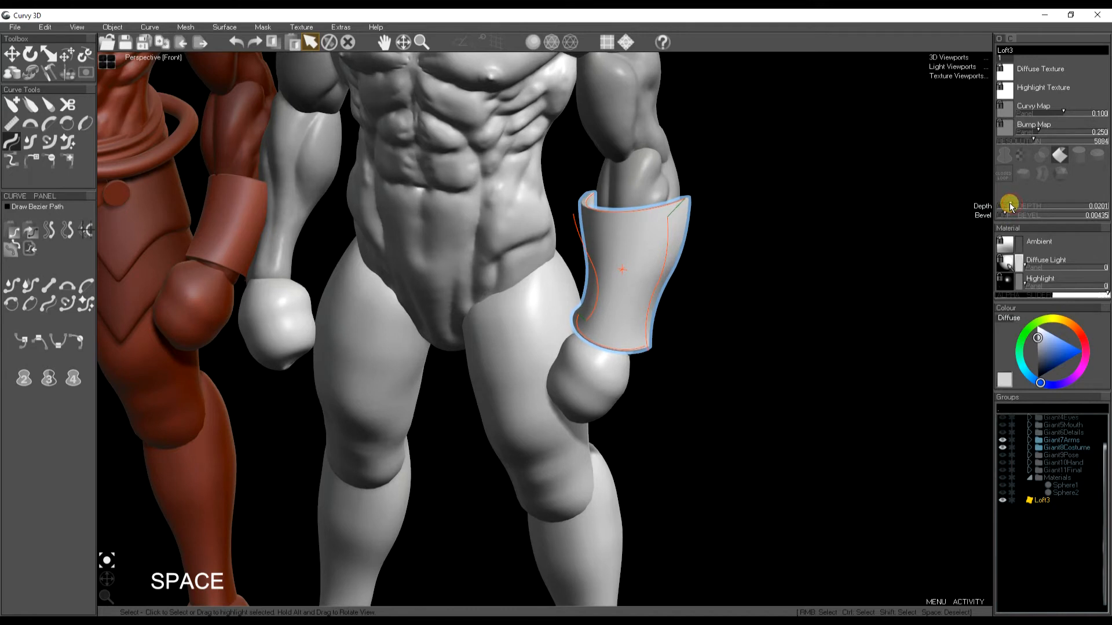
key(space)
right_click(633, 300)
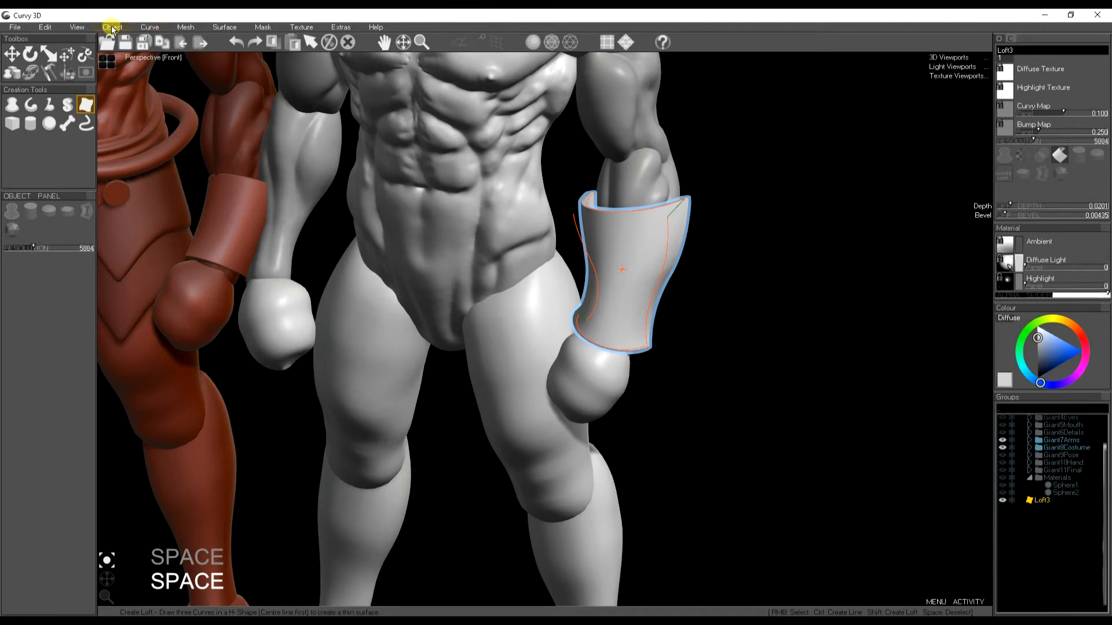
key(ctrl+c)
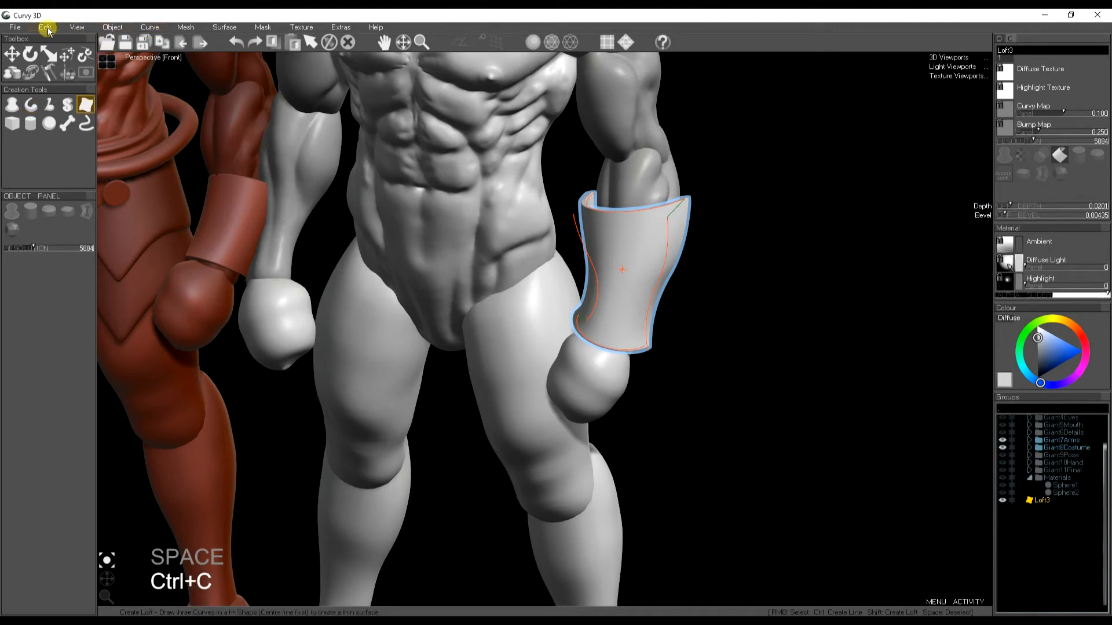
click(46, 27)
click(67, 86)
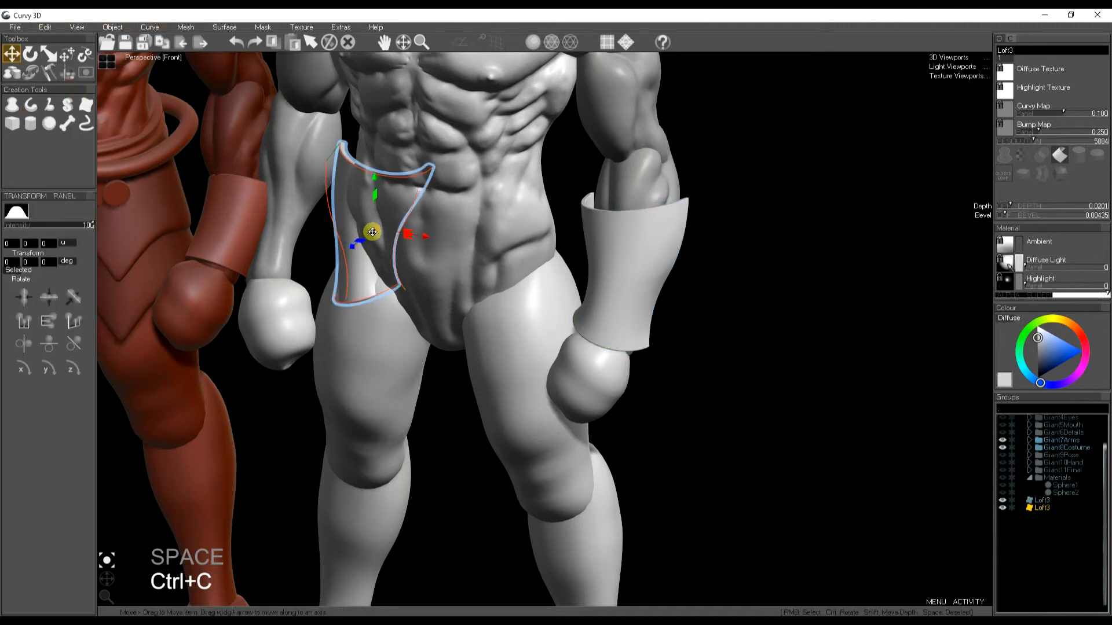
scroll(441, 330, up, 2)
key(ctrl+z)
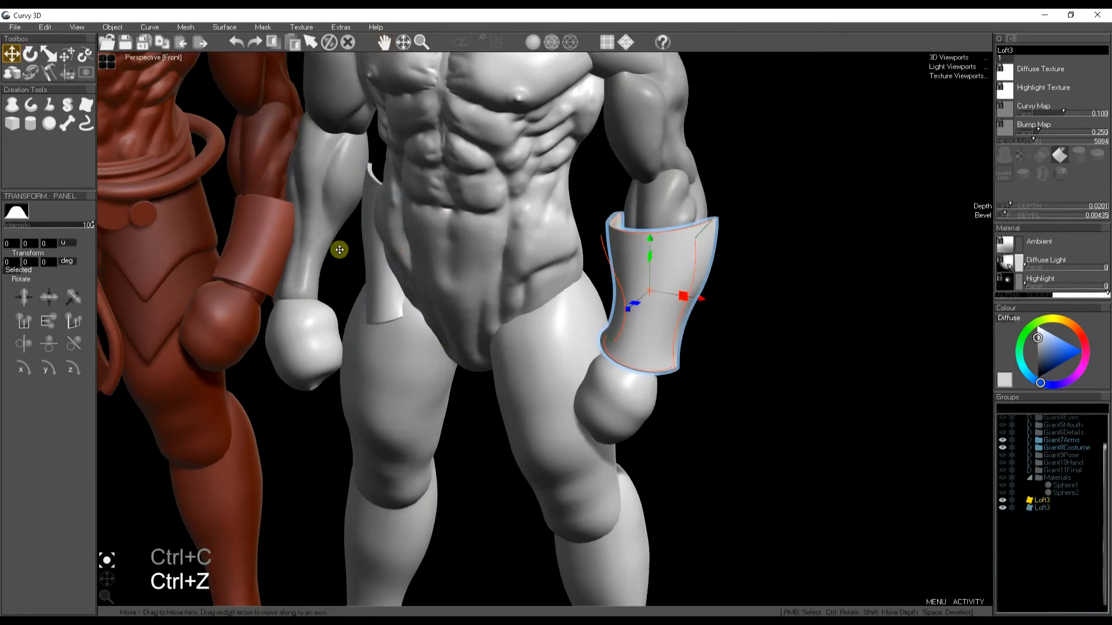
right_click(382, 280)
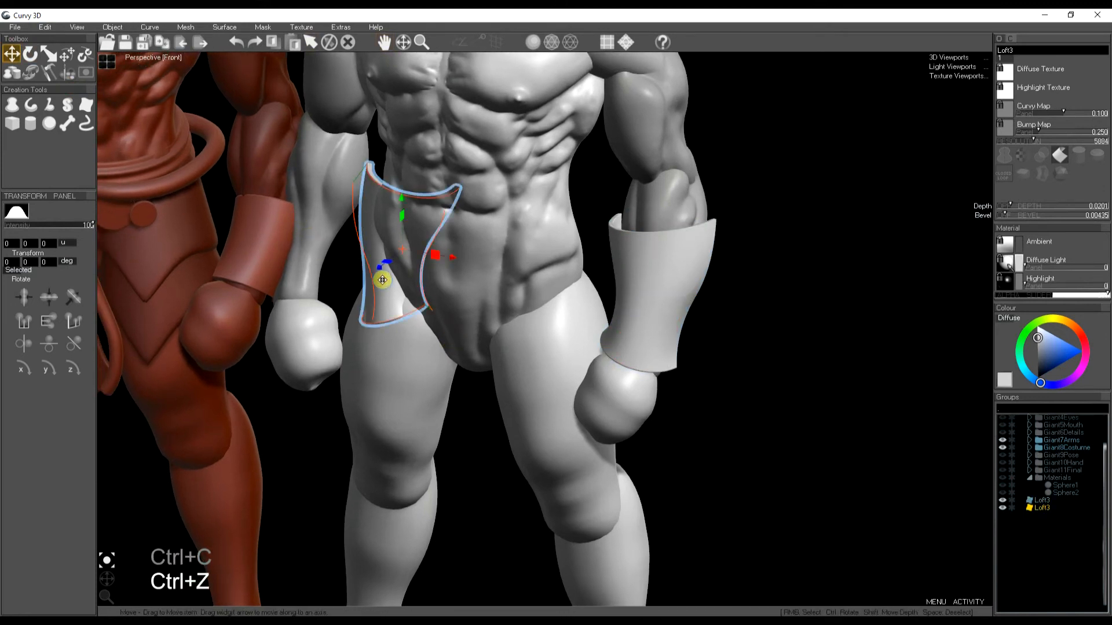
key(Delete)
- Switch to four viewports, turn on the grid, select the Giant7Arms group and nudge it sideways
click(108, 60)
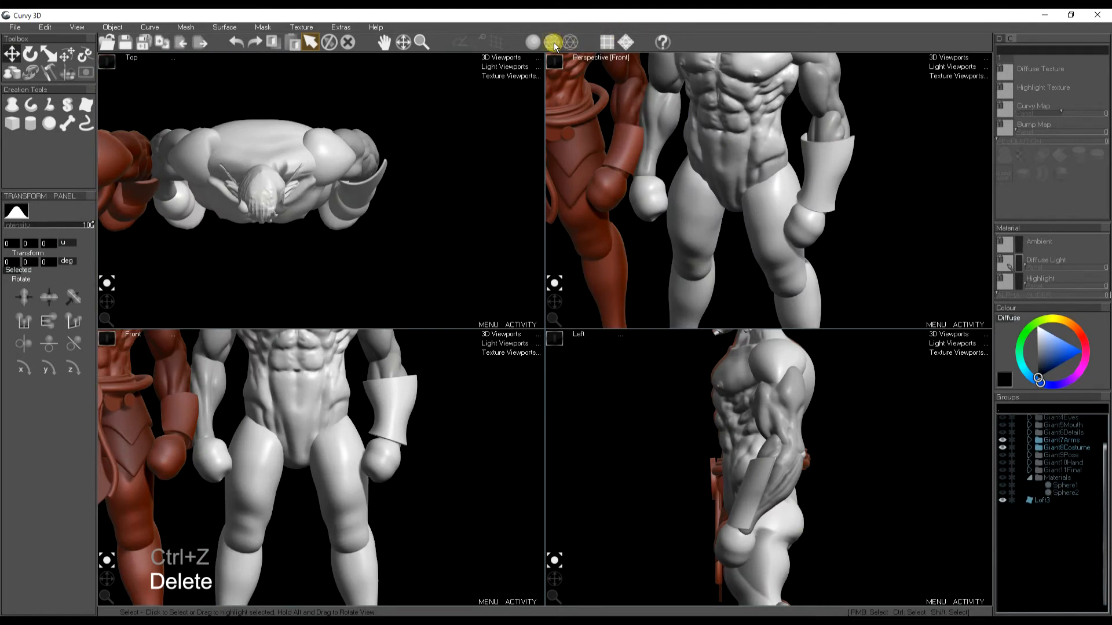
click(499, 47)
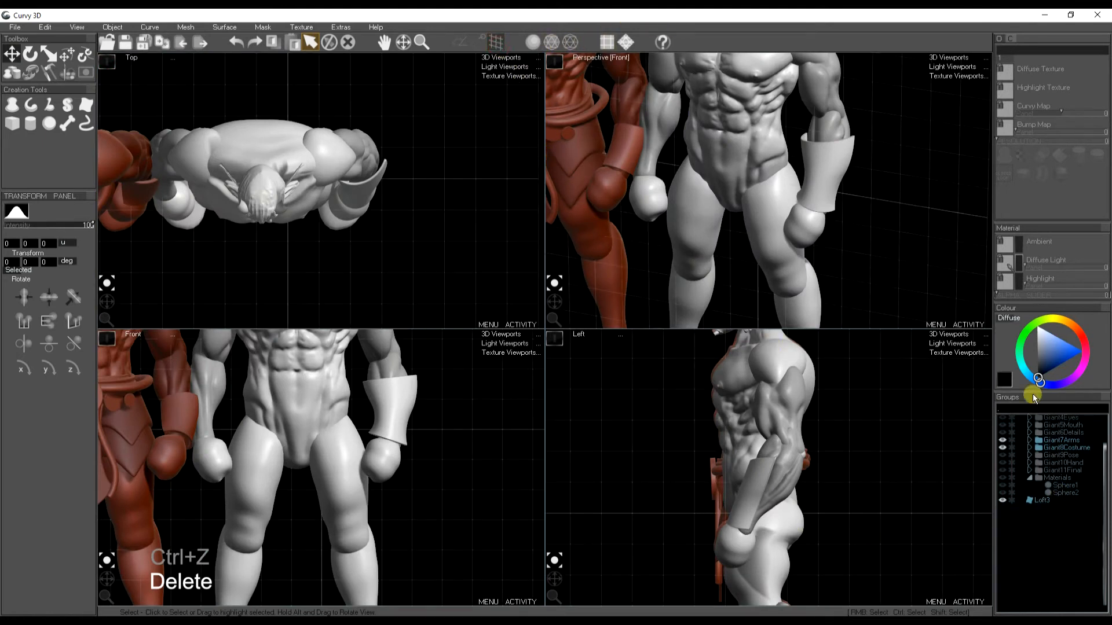
click(1069, 440)
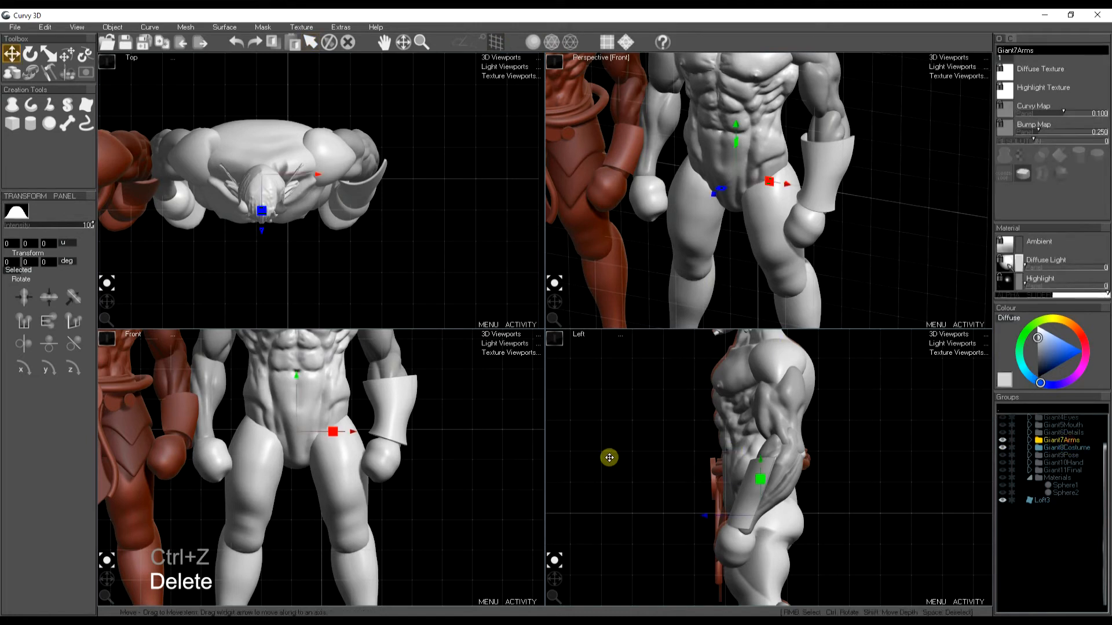
mouse_move(367, 430)
mouse_down()
mouse_move(350, 427)
mouse_move(378, 434)
mouse_up()
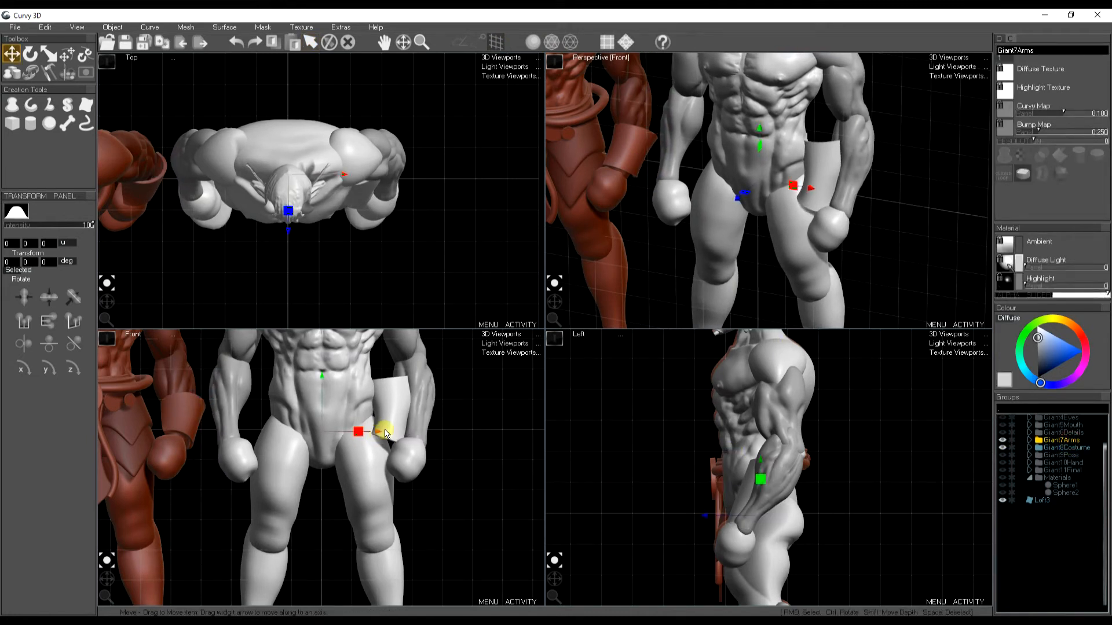
- Select the bracer and move it sideways onto the giant's forearm
click(390, 419)
drag(416, 418, 472, 416)
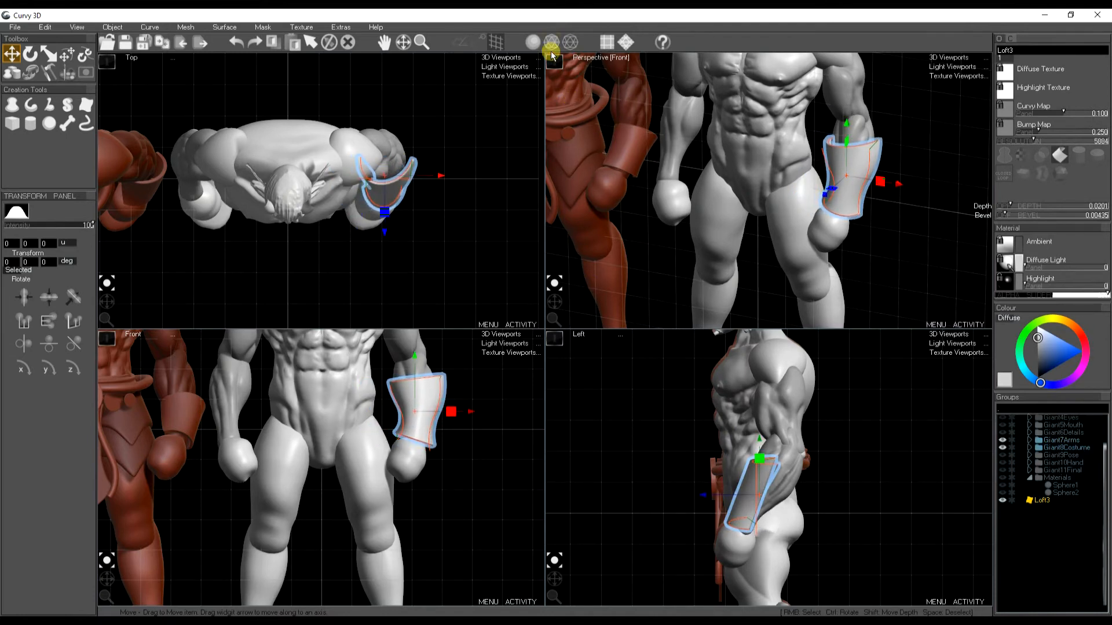
- Copy the bracer and paste a mirrored copy onto the opposite forearm
click(554, 62)
click(103, 582)
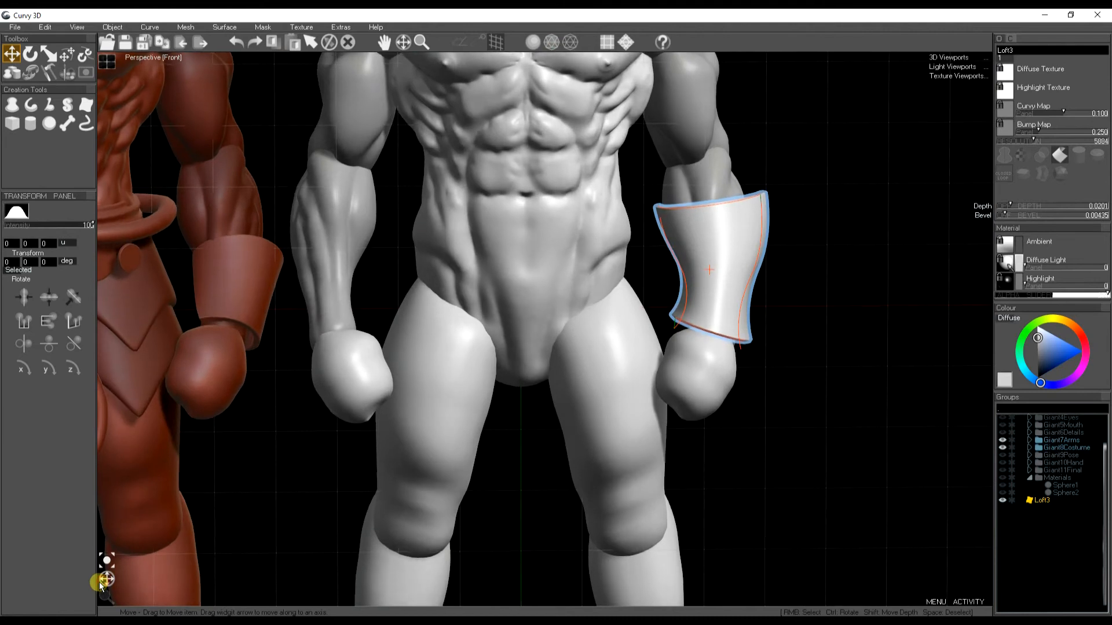
scroll(421, 371, down, 2)
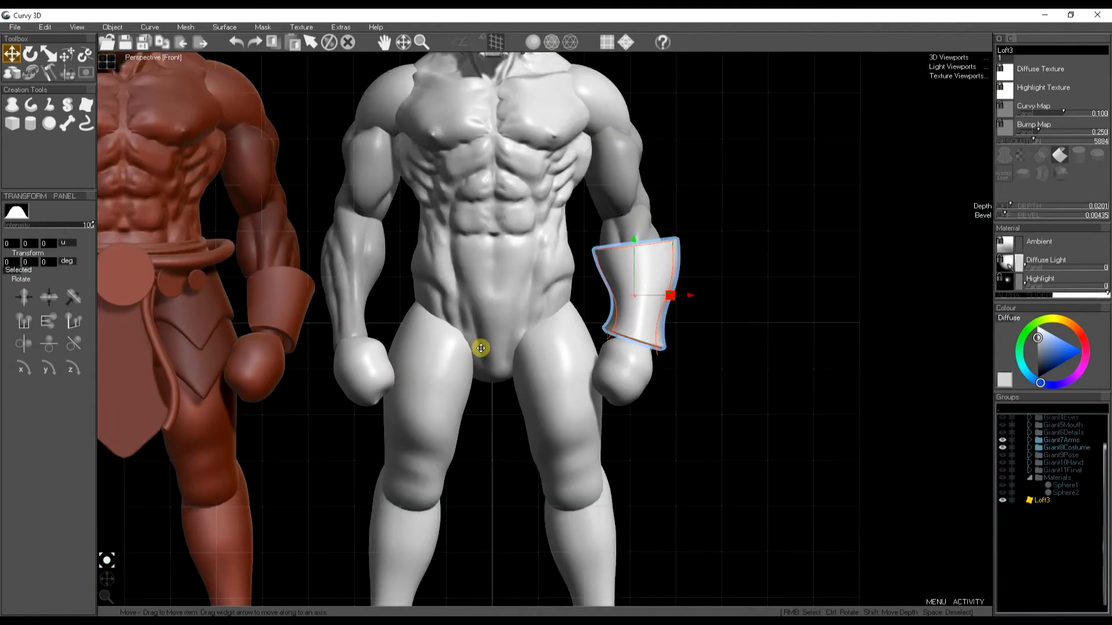
key(ctrl+c)
click(44, 27)
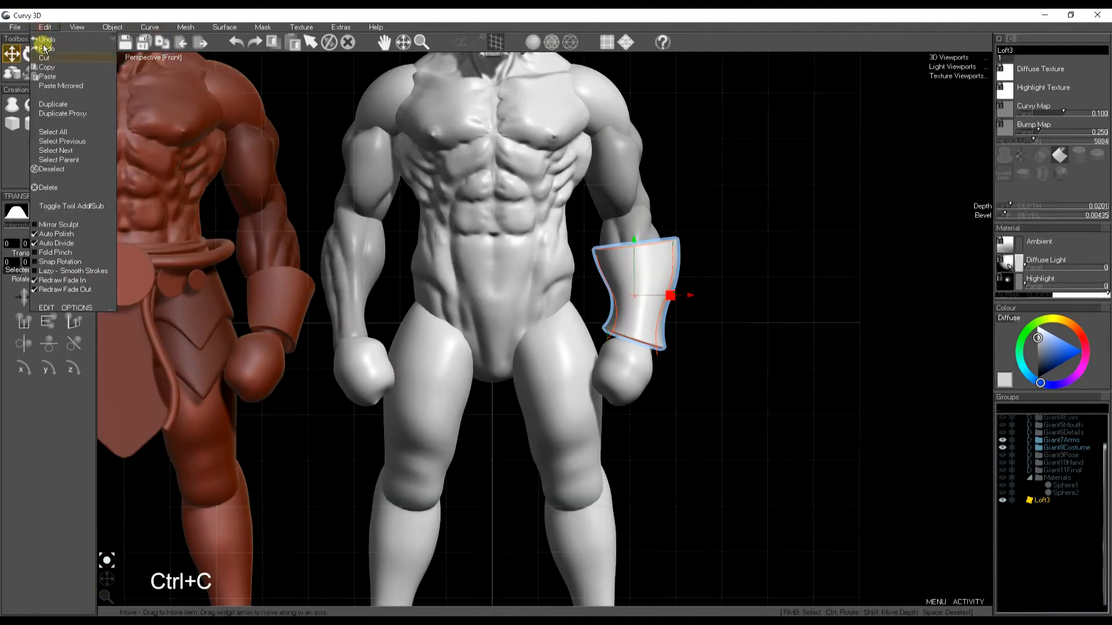
click(72, 87)
key(space)
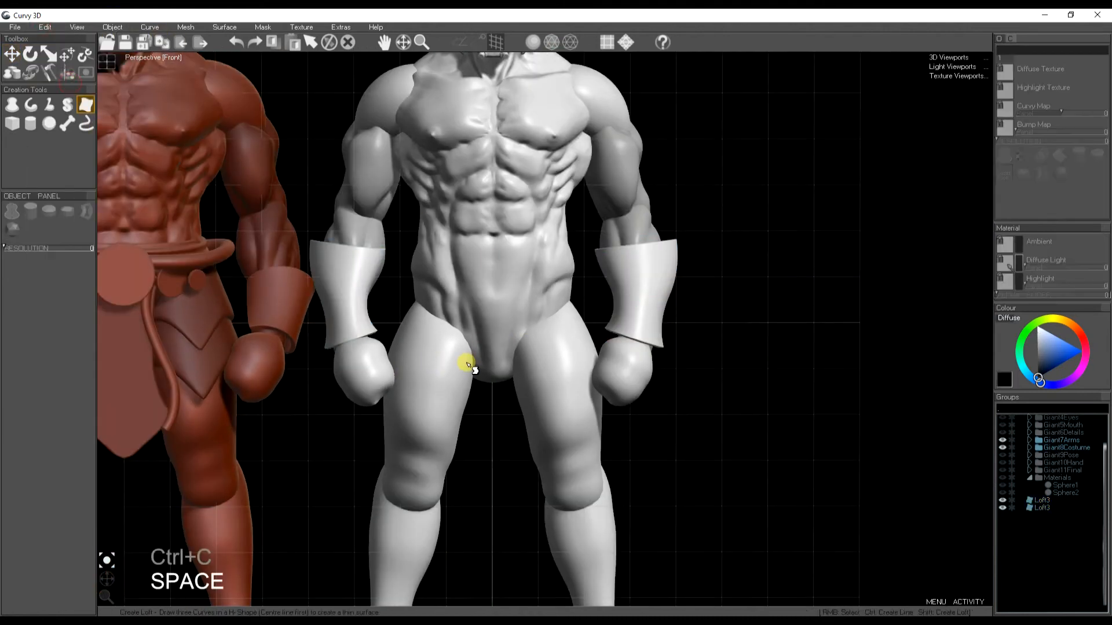
- Loft a loincloth panel hanging from the waist down between the legs using three curves
right_click(365, 286)
key(w)
key(space)
middle_drag(488, 409, 501, 386)
scroll(488, 379, down, 2)
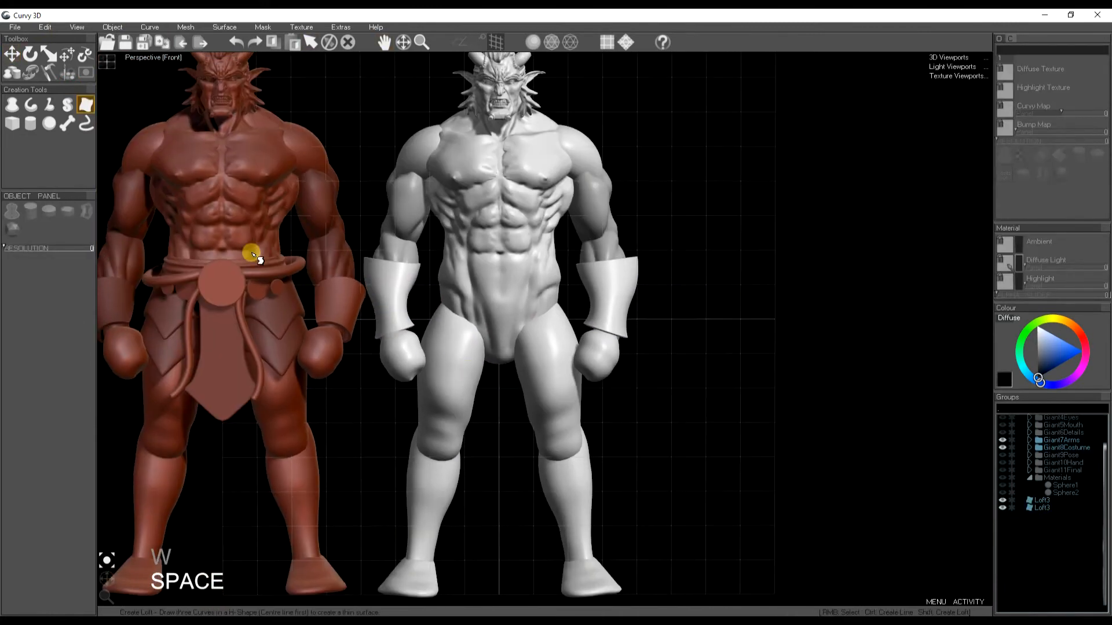
click(85, 106)
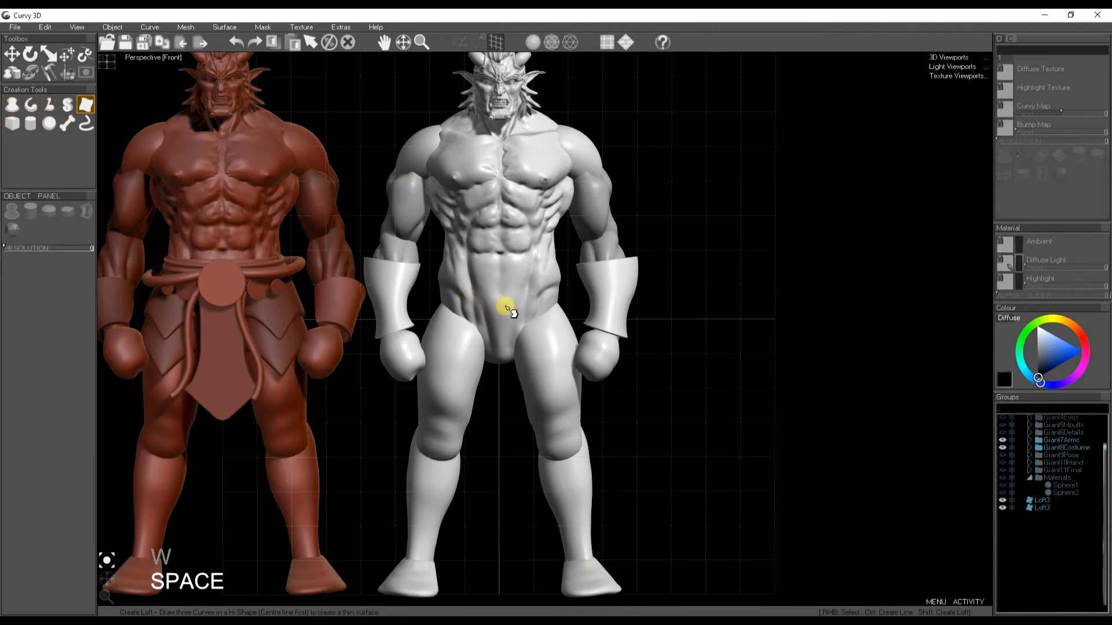
drag(480, 296, 463, 401)
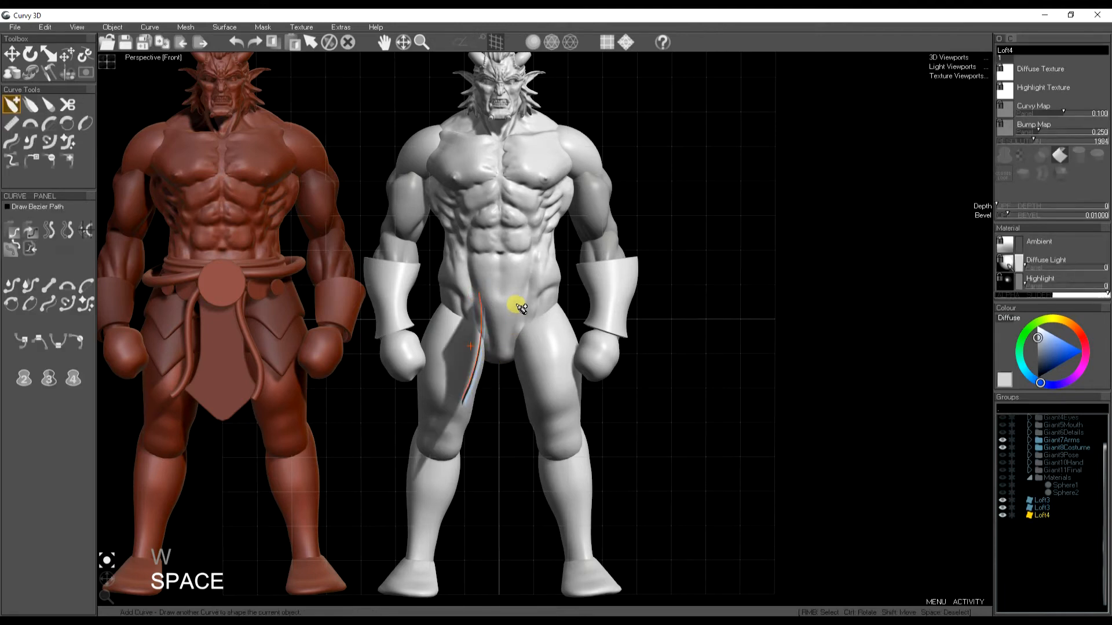
drag(481, 290, 527, 289)
mouse_move(463, 402)
mouse_down()
mouse_move(492, 435)
mouse_move(531, 400)
mouse_up()
drag(532, 308, 535, 400)
- Soft-move the panel's lower left edge to reshape its pointed bottom
key(t)
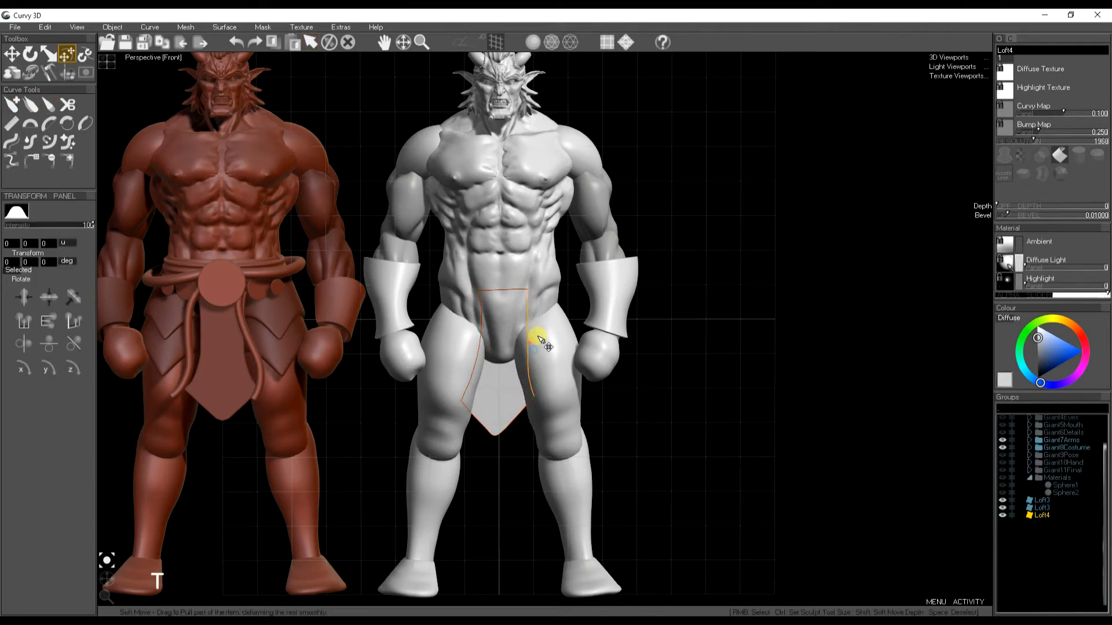
right_click(474, 421)
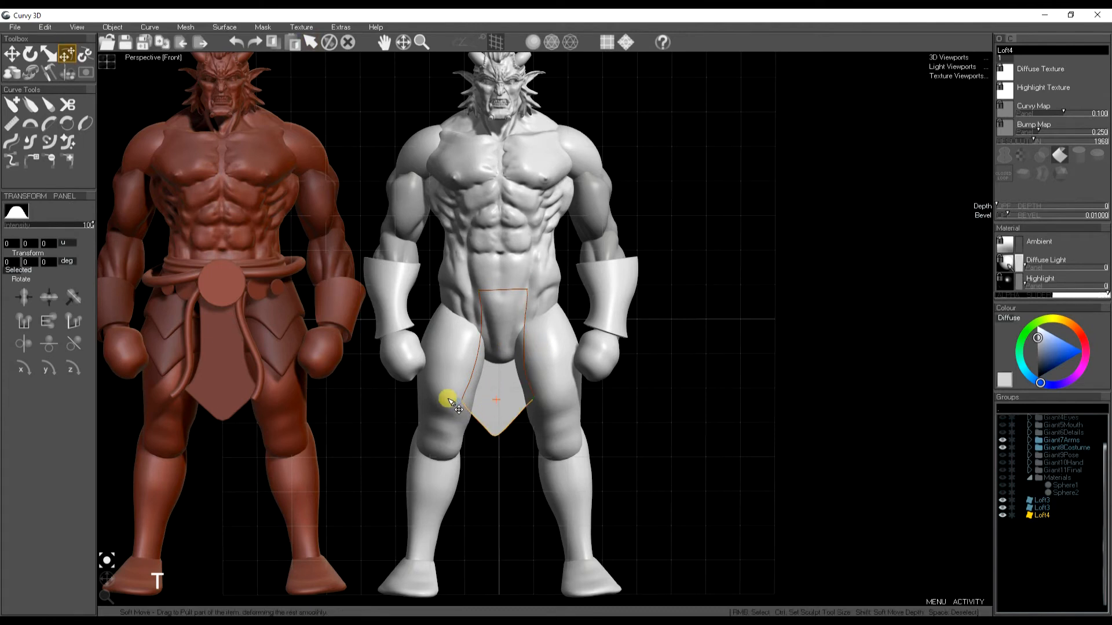
drag(448, 398, 458, 401)
right_click(456, 399)
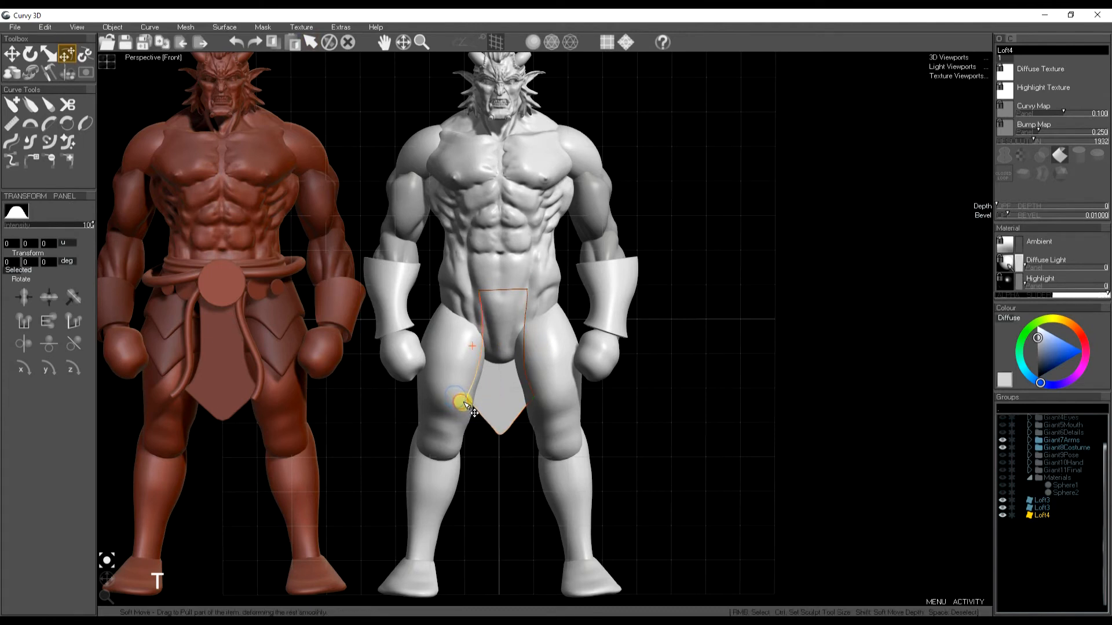
- Push the loincloth panel onto the body and set its Depth to about 0.0226
key(space)
key(w)
drag(502, 377, 463, 384)
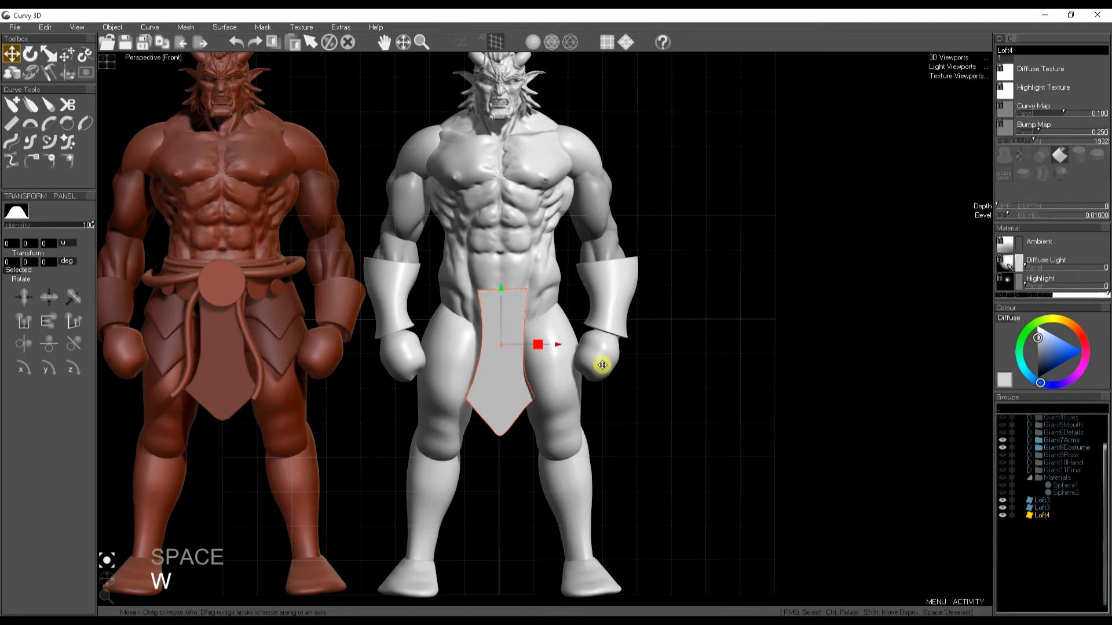
drag(1003, 207, 1006, 215)
click(11, 141)
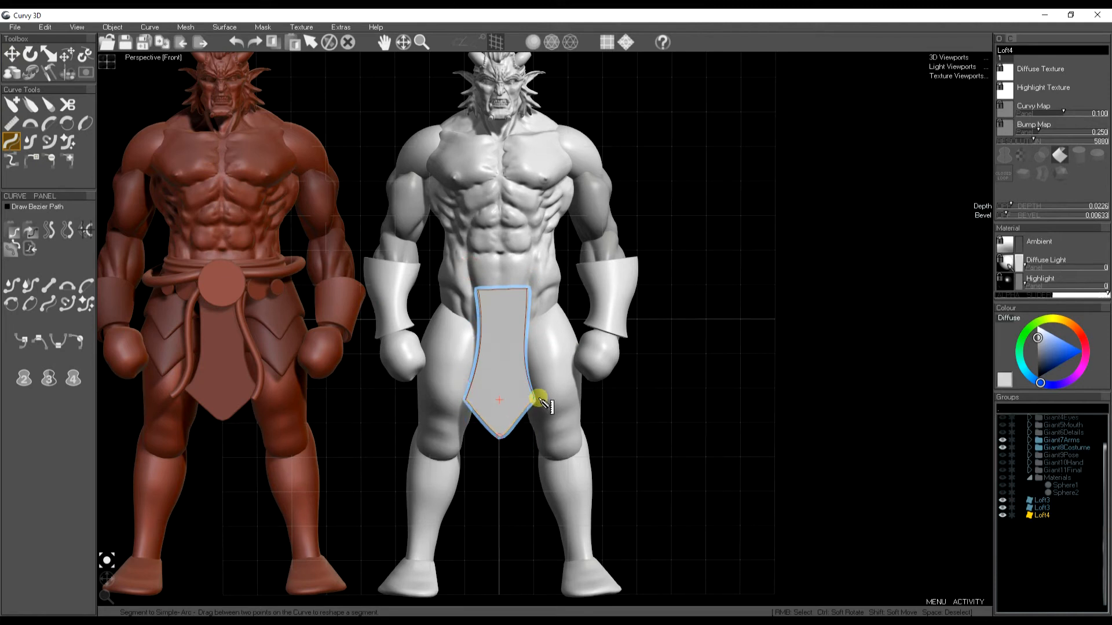
key(space)
key(space)
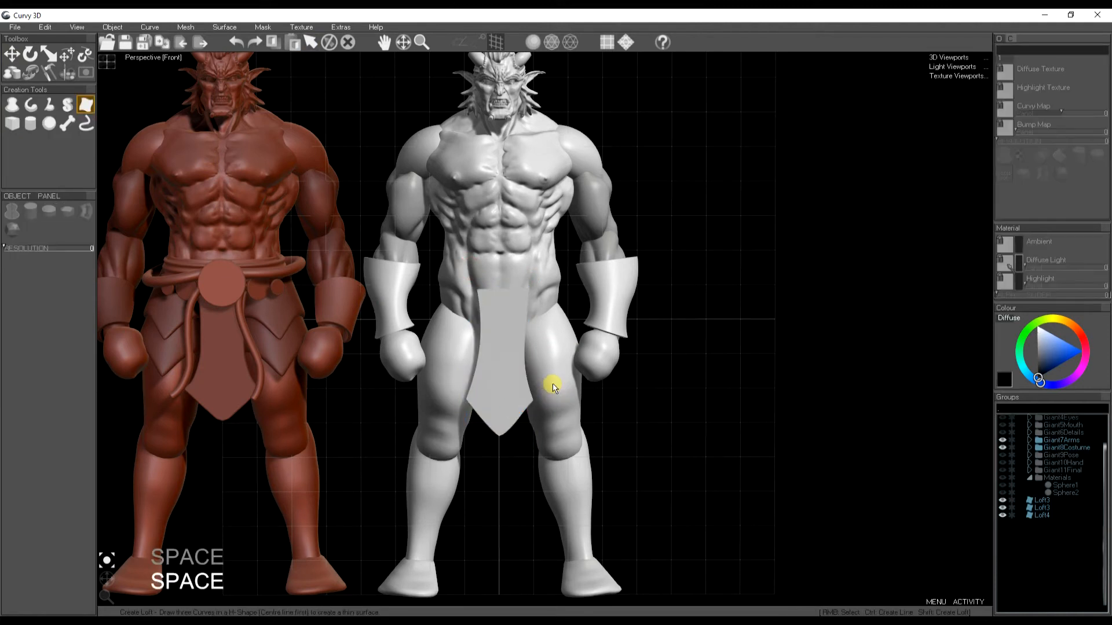
- Create a cylinder at the waist and rotate it to face forward as a round disc
click(28, 130)
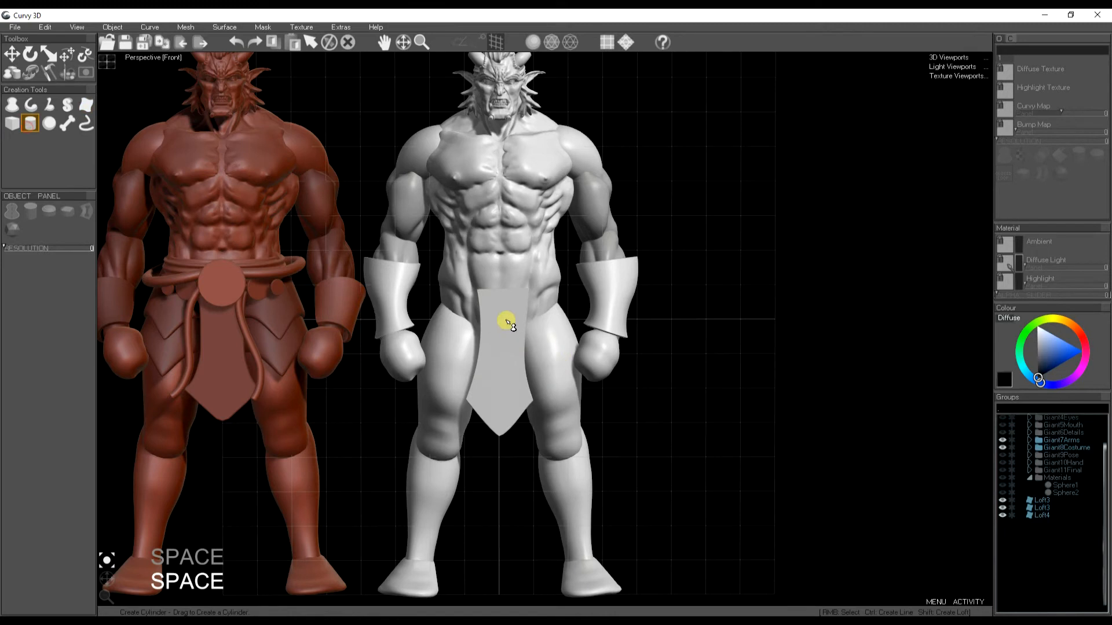
drag(475, 272, 530, 327)
key(r)
key(e)
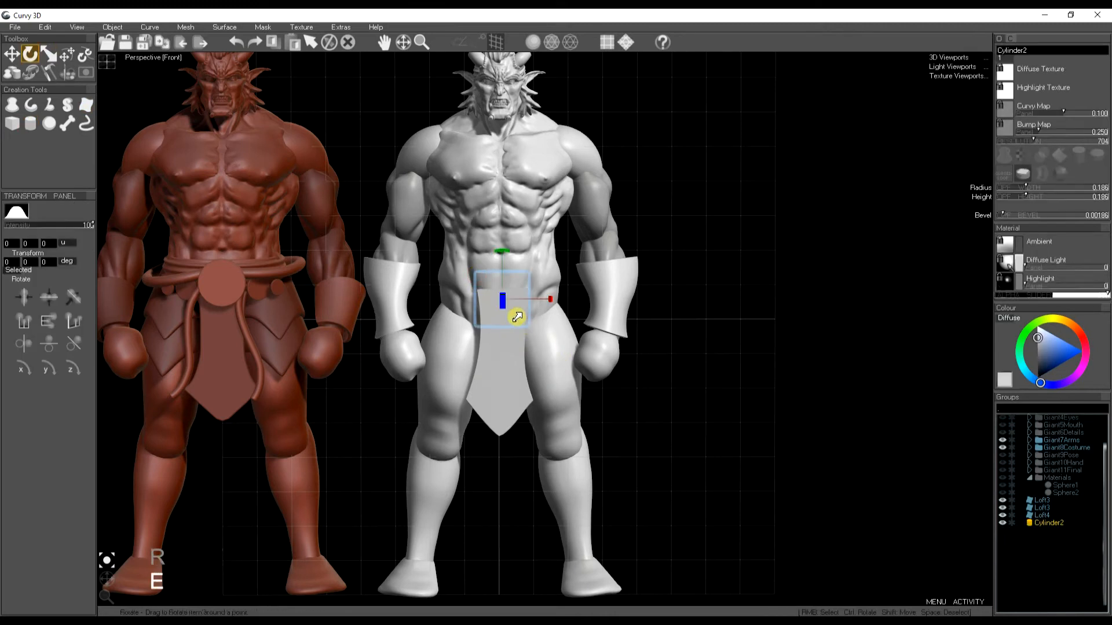
drag(504, 311, 508, 348)
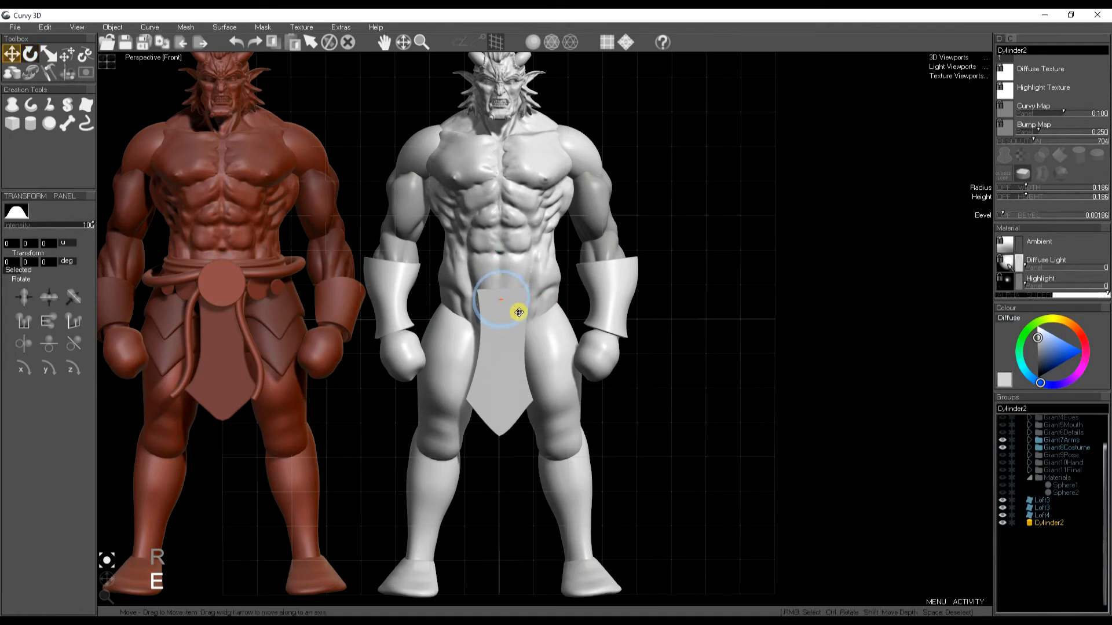
- Adjust the disc's depth and rotation so it sits flat over the top of the panel
key(w)
drag(521, 320, 501, 325)
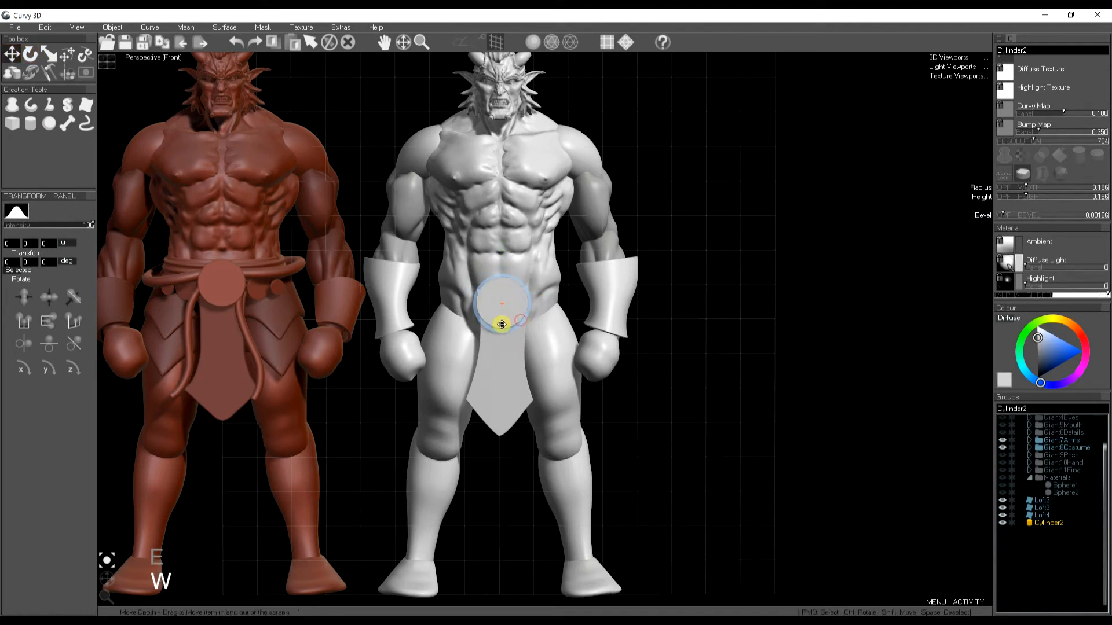
key(r)
drag(502, 303, 489, 318)
key(space)
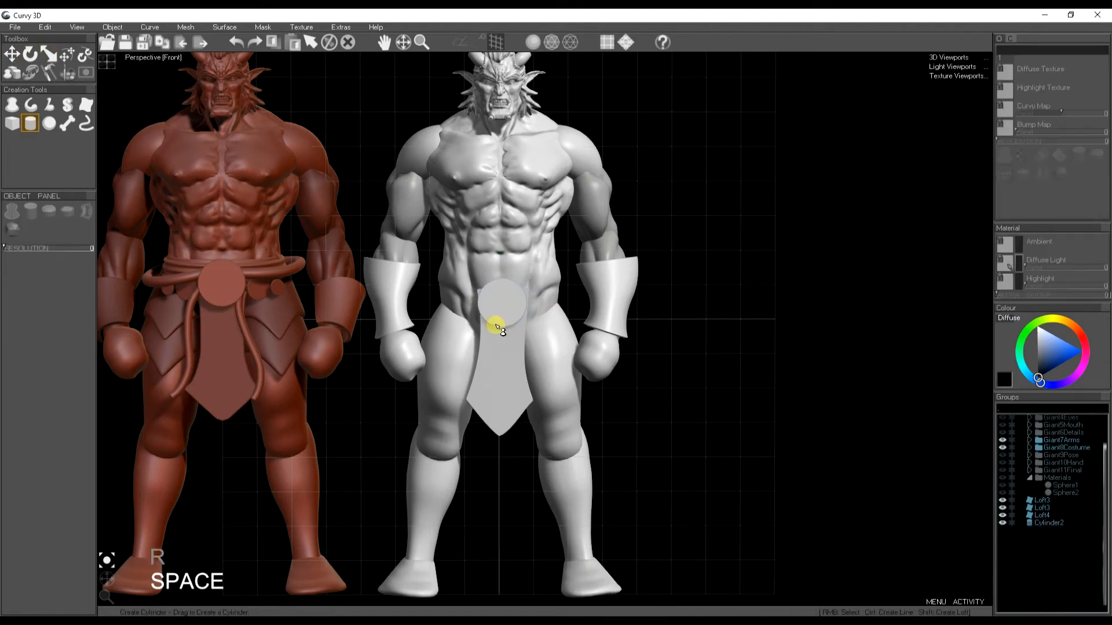
- Draw a small ribbed lathe profile at the hip and soft-move it slightly
click(11, 106)
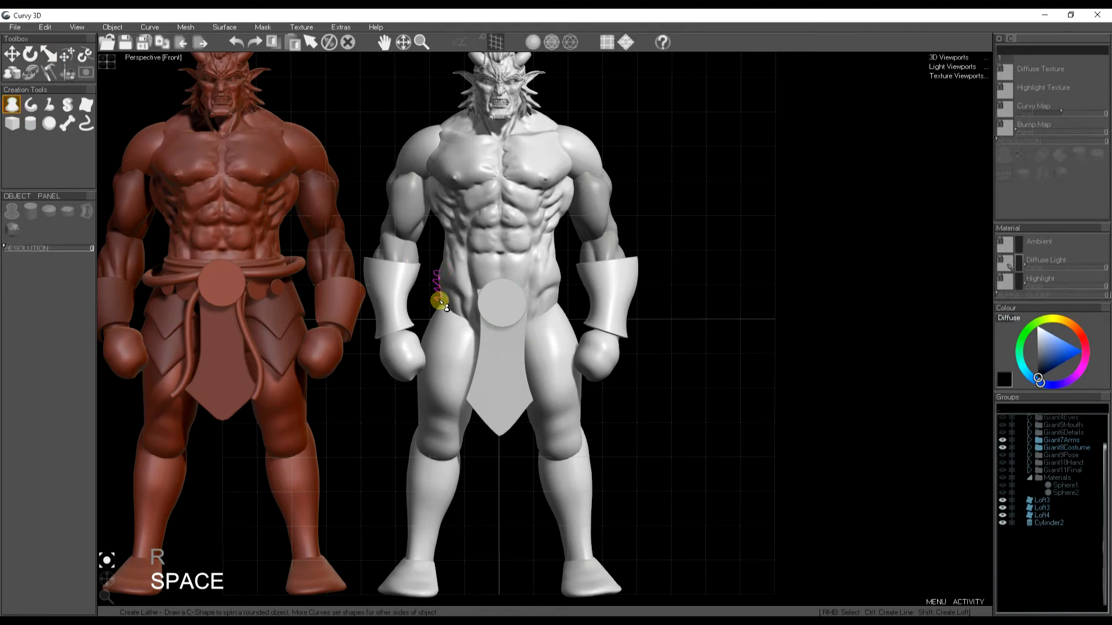
drag(437, 314, 439, 307)
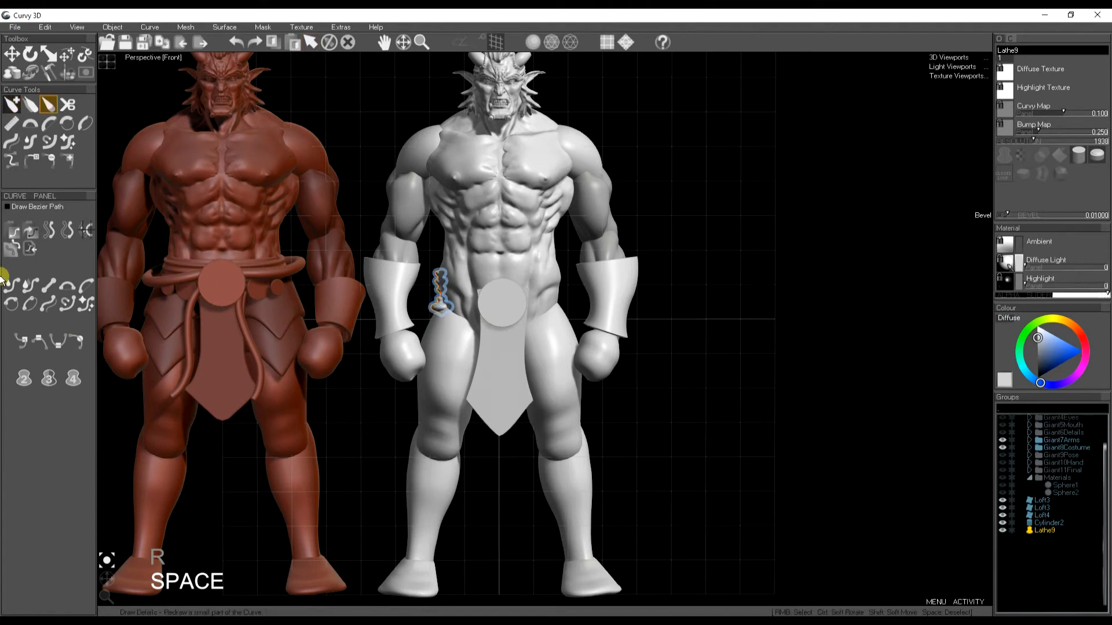
key(t)
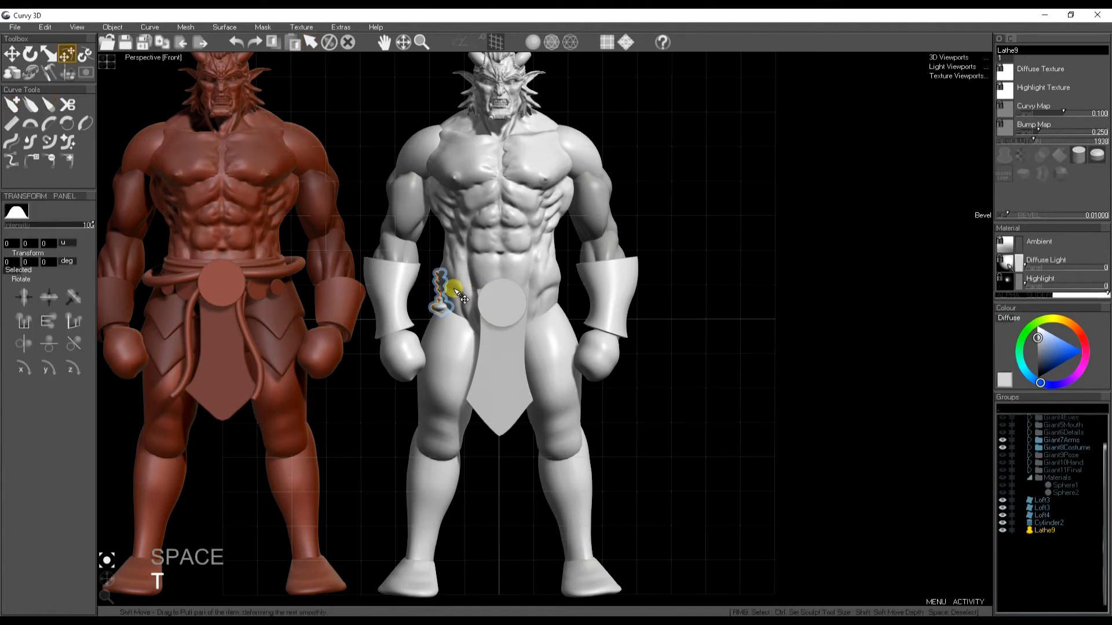
drag(443, 297, 441, 297)
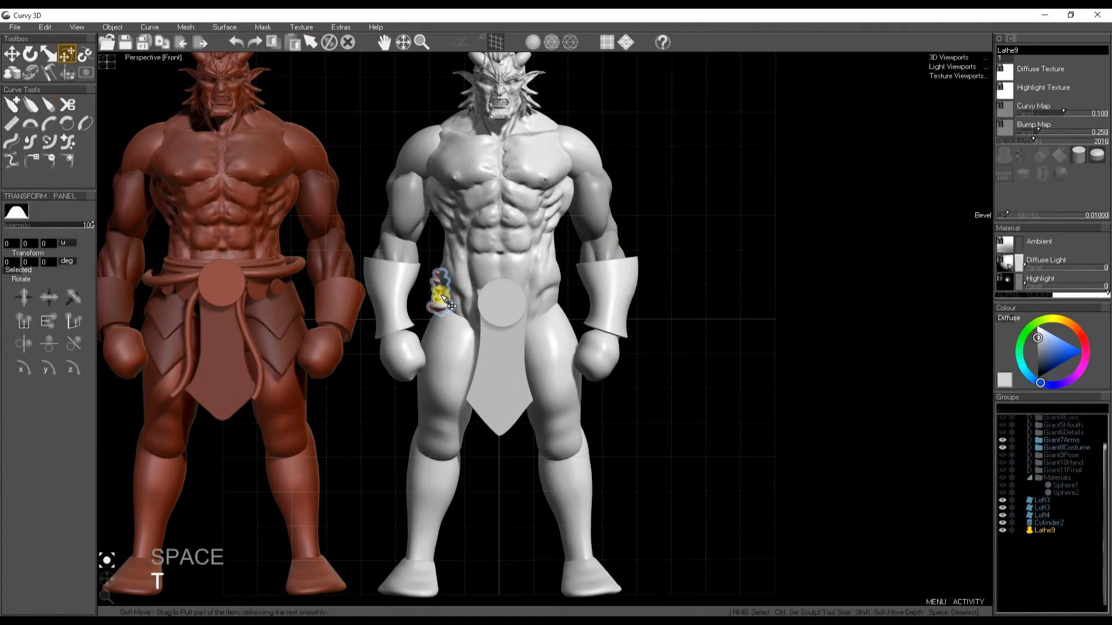
- Widen the lathe around the waist into a ribbed belt and raise its resolution
click(29, 75)
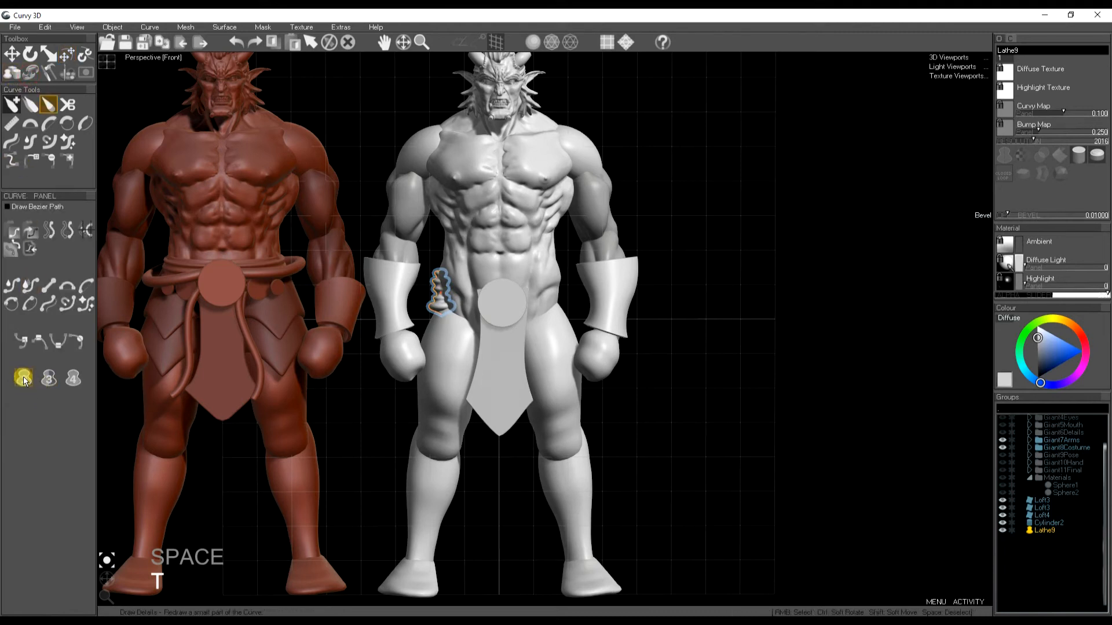
key(w)
drag(450, 296, 565, 295)
click(1050, 141)
drag(573, 301, 575, 300)
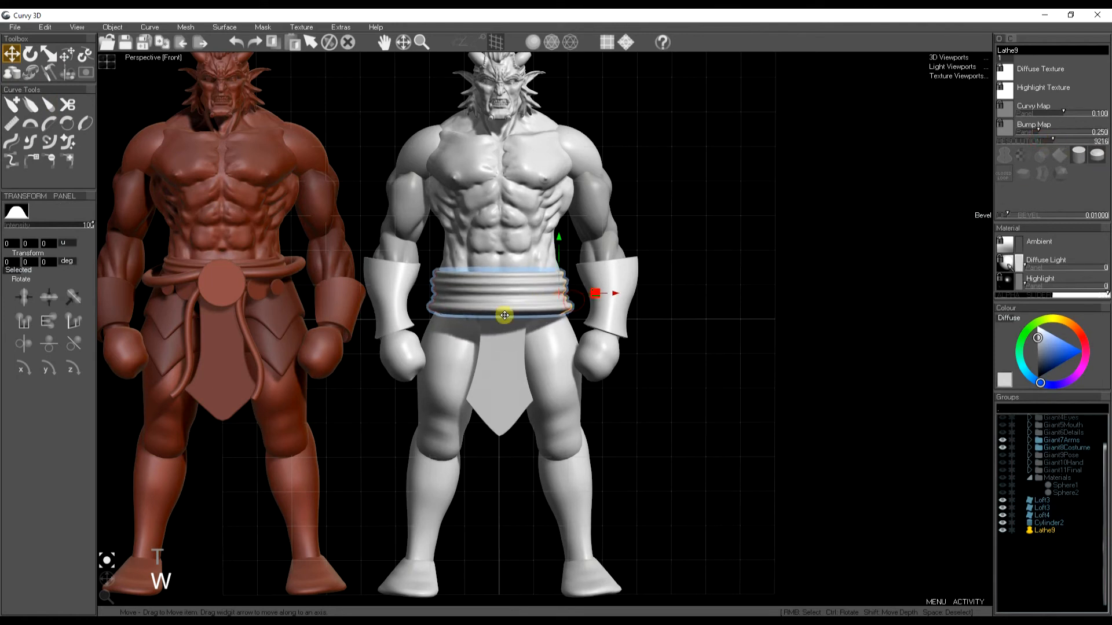
- Apply a lathe preset to the belt and move it back in depth behind the panel
click(31, 71)
click(48, 379)
key(t)
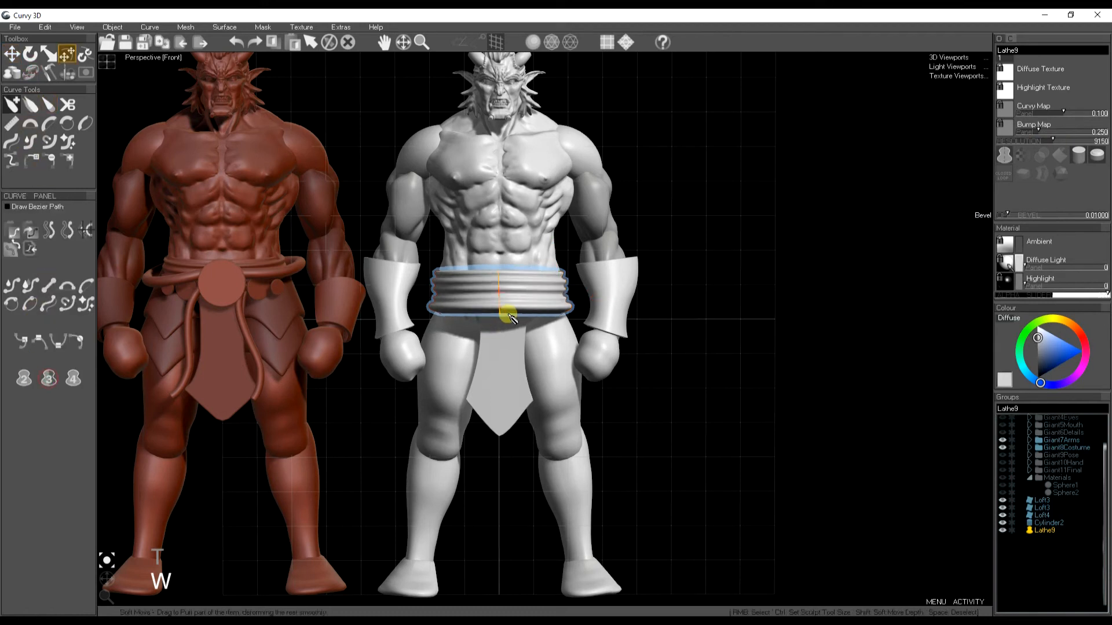
key(w)
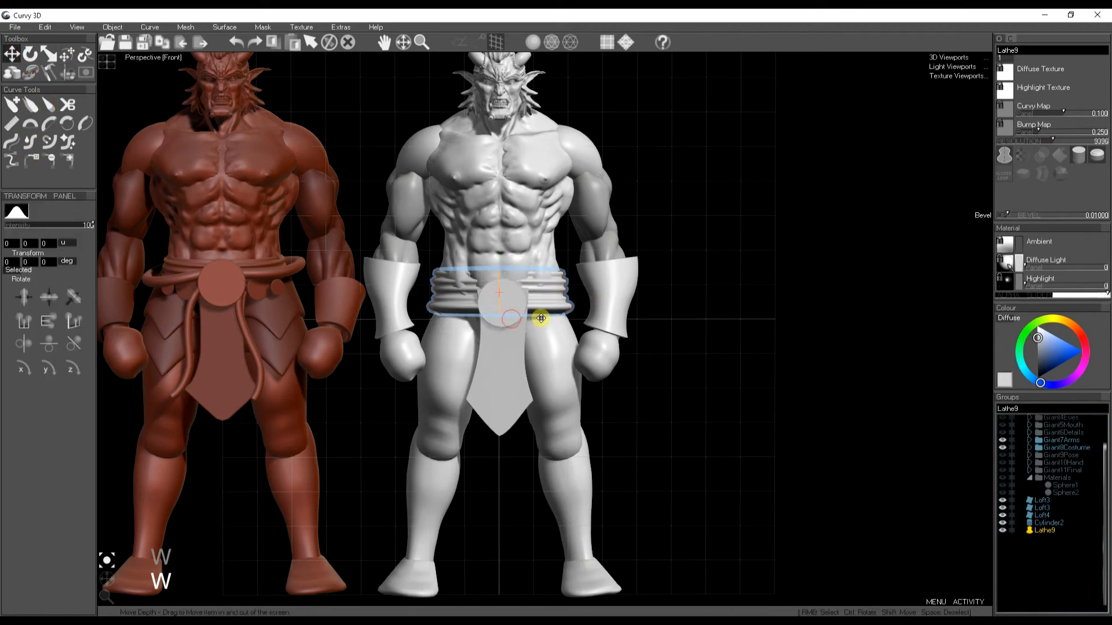
drag(539, 318, 509, 318)
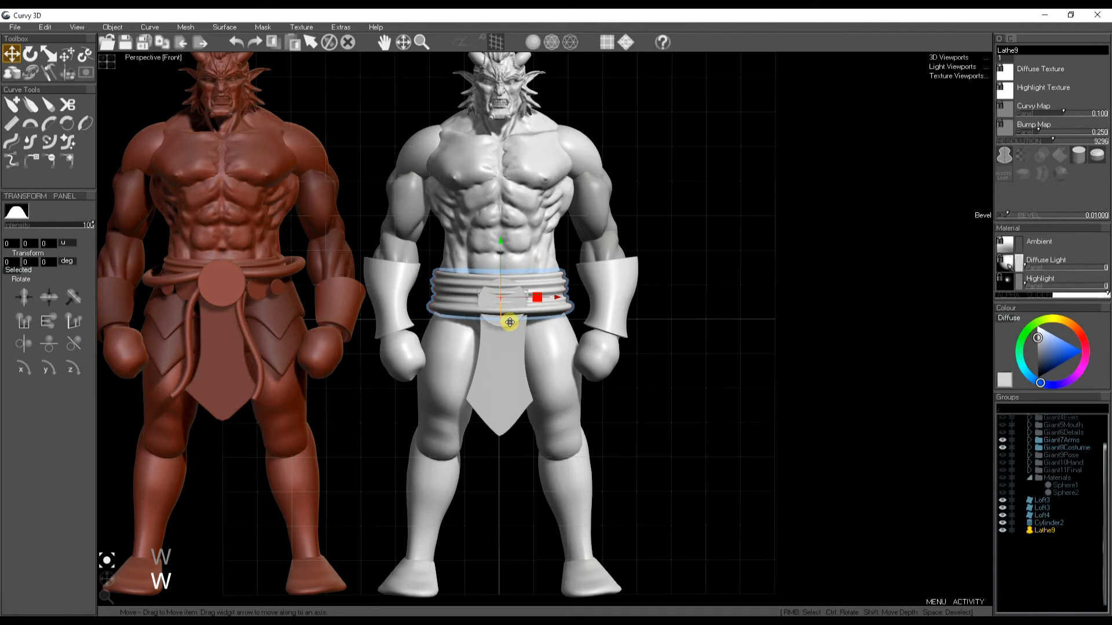
key(space)
- Select the round disc and bring it forward in front of the belt
right_click(513, 349)
key(w)
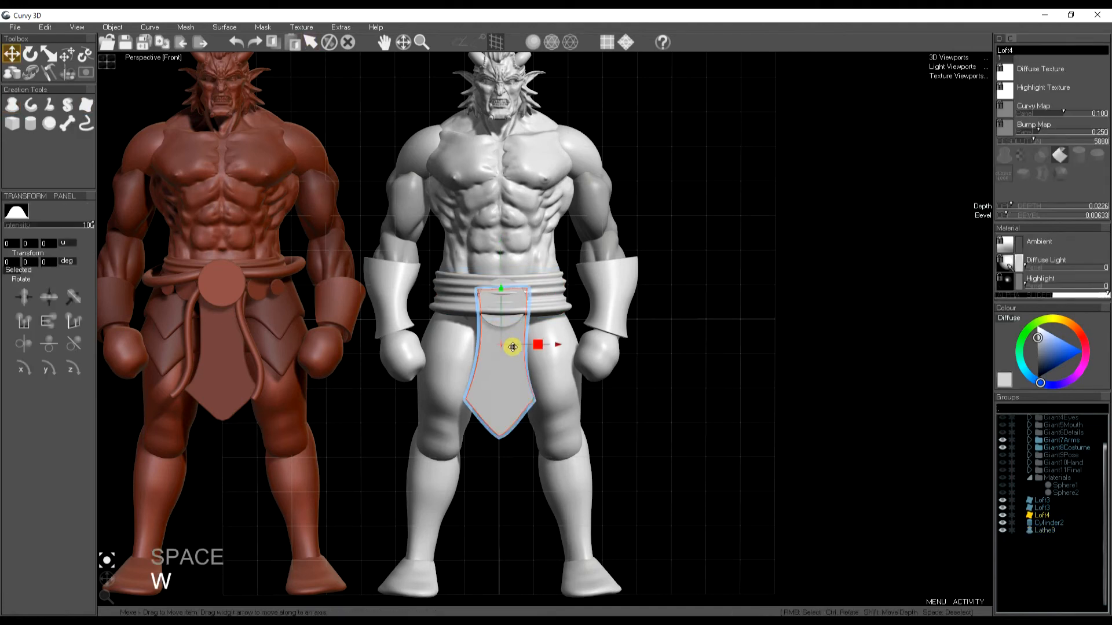
key(space)
right_click(505, 282)
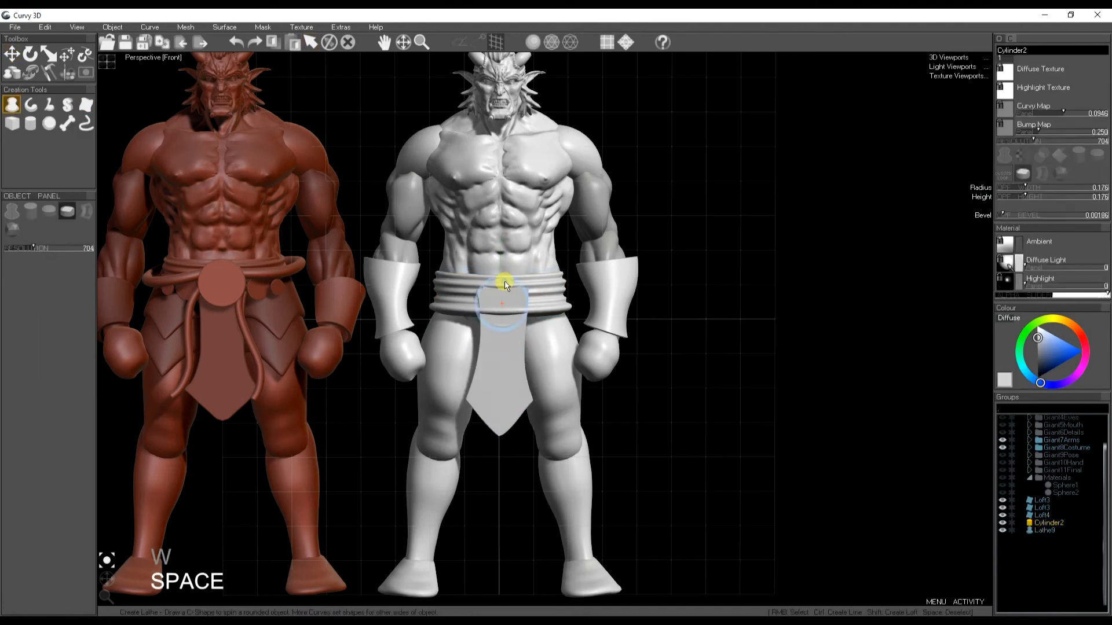
key(w)
scroll(511, 291, up, 3)
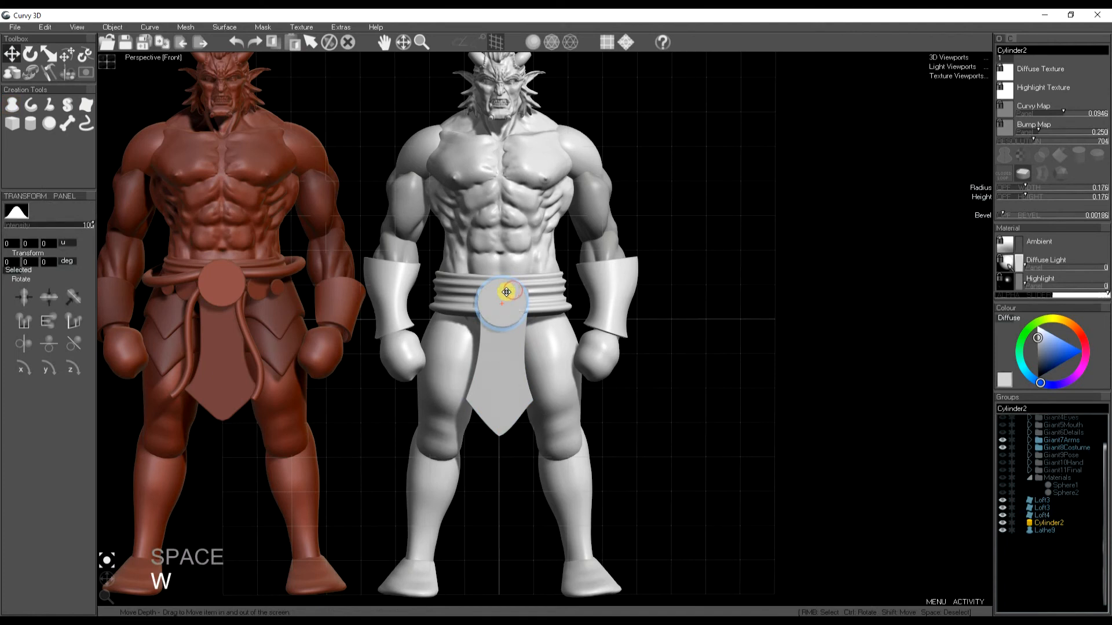
key(space)
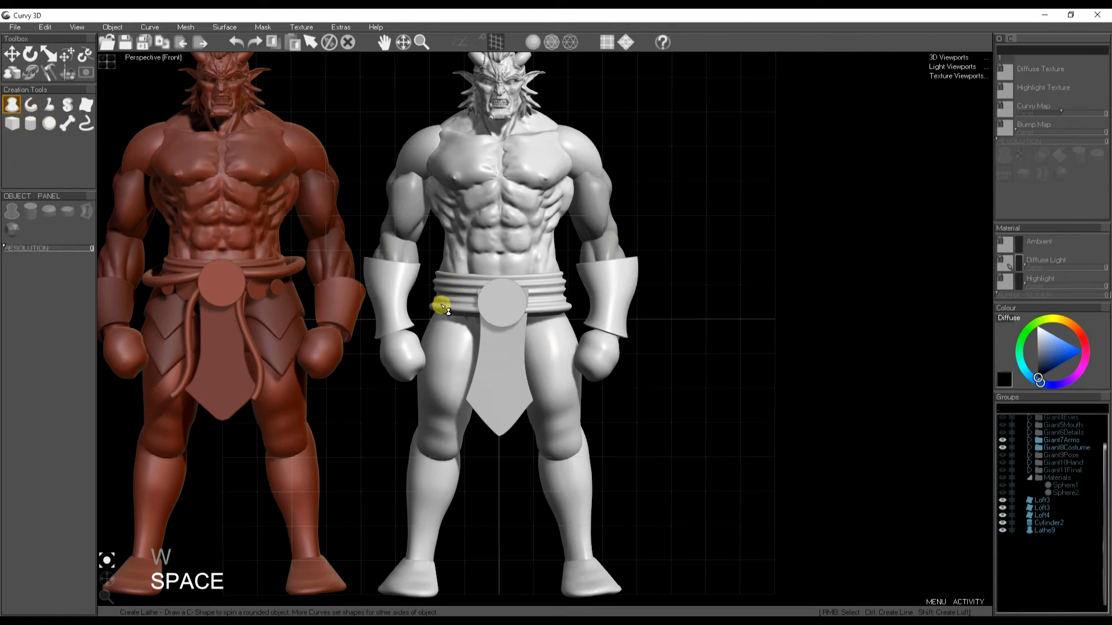
- Lathe a new ring shape at the upper thigh from a small profile and move it into place
drag(439, 304, 419, 348)
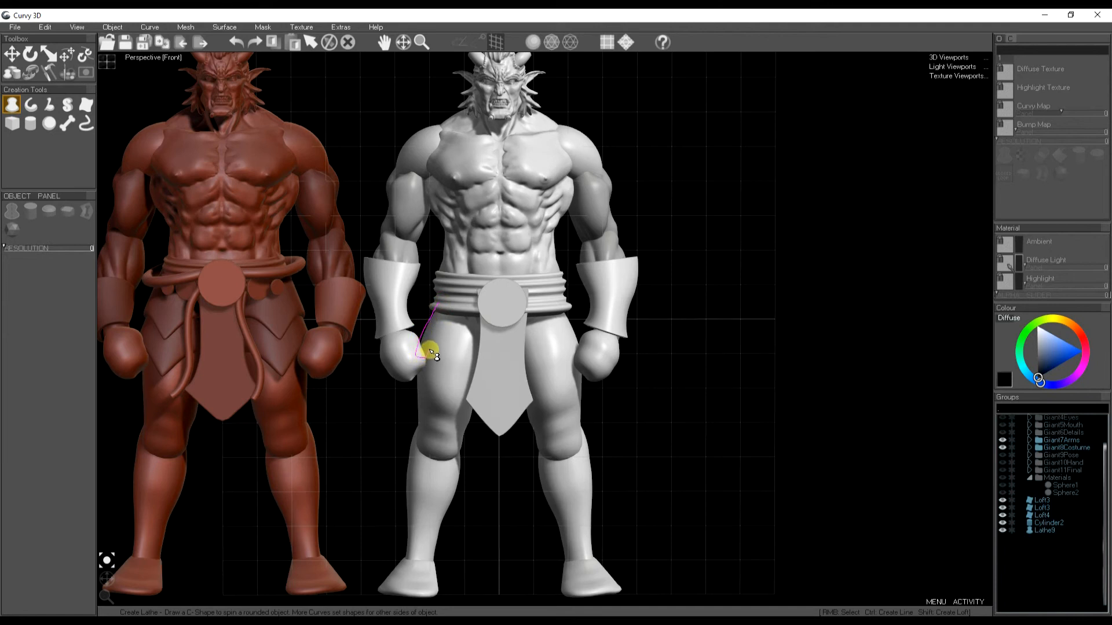
drag(431, 351, 426, 348)
click(24, 379)
key(w)
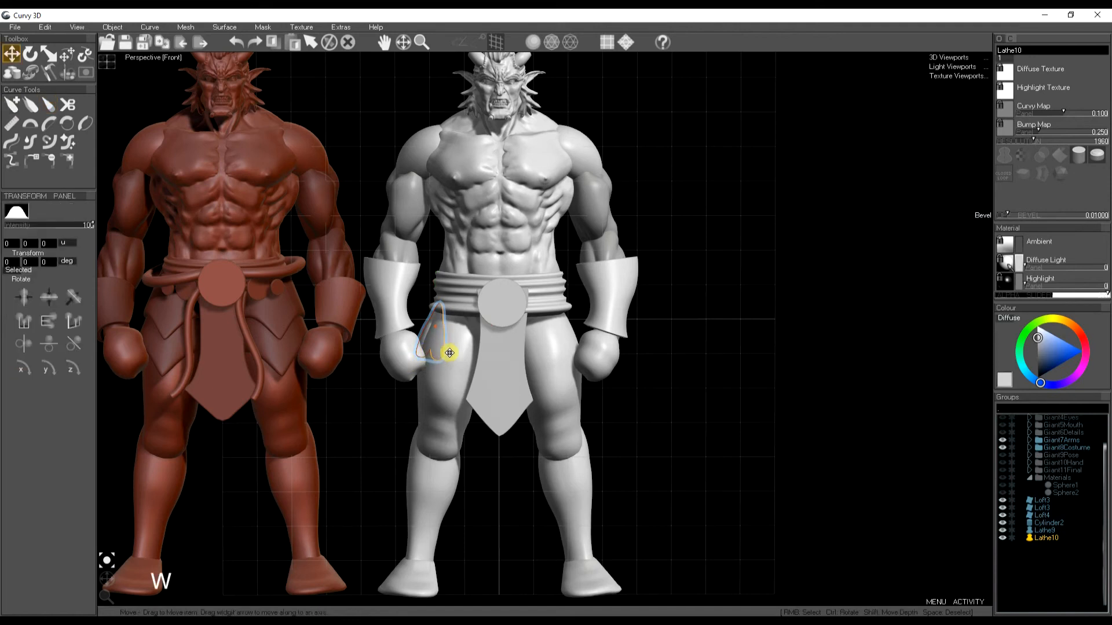
drag(498, 361, 473, 360)
key(space)
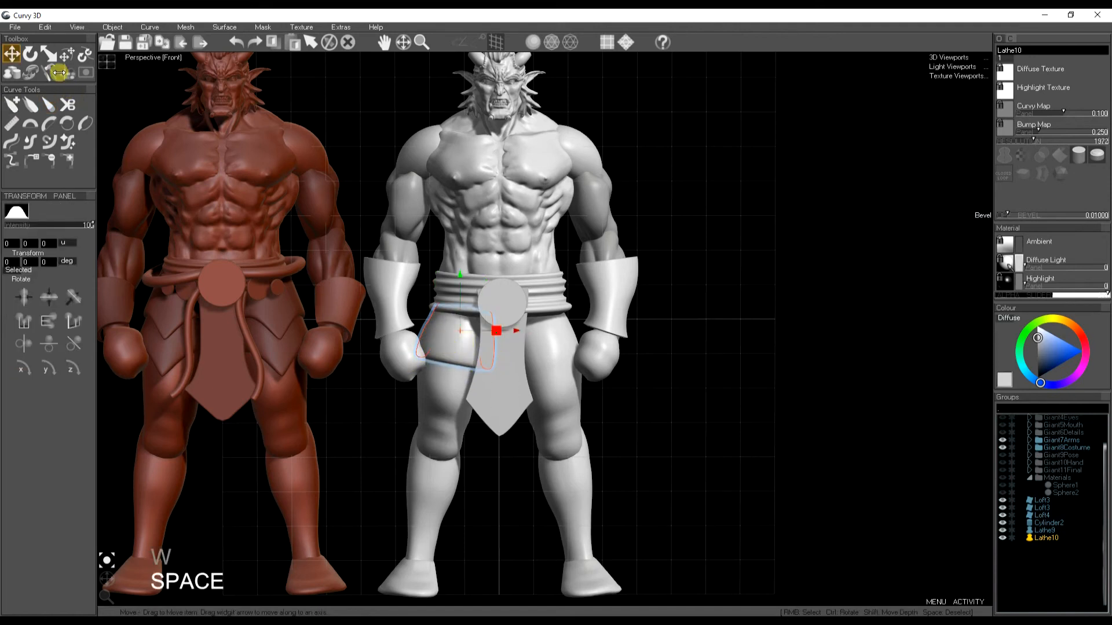
- Reshape the thigh lathe with soft move, pulling its lower edge down into a pointed flap over the thigh
click(68, 56)
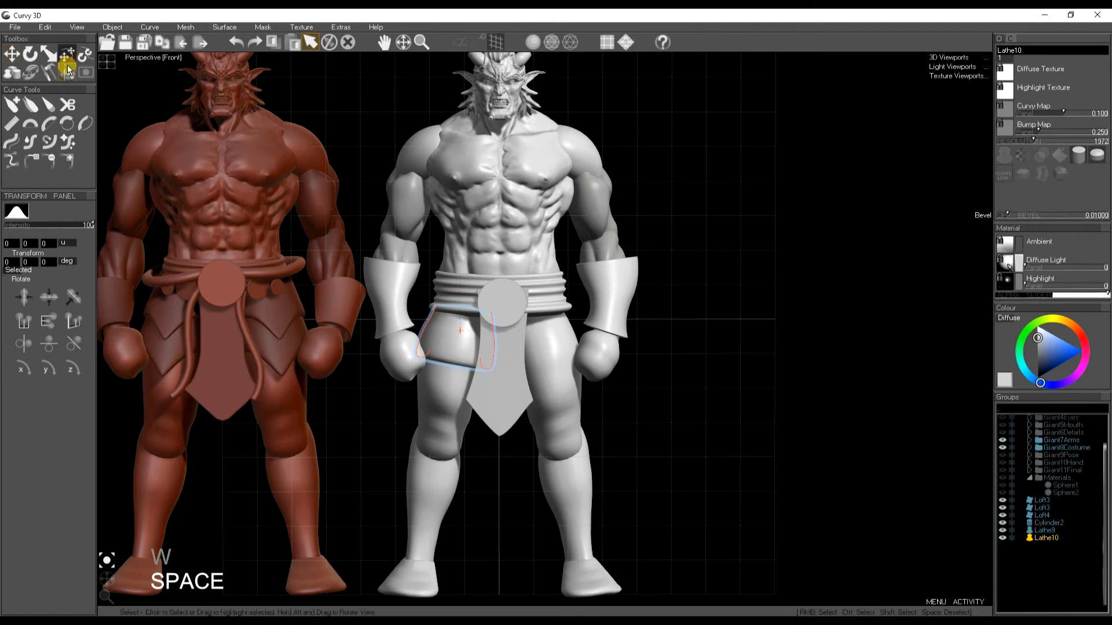
drag(488, 363, 430, 349)
key(k)
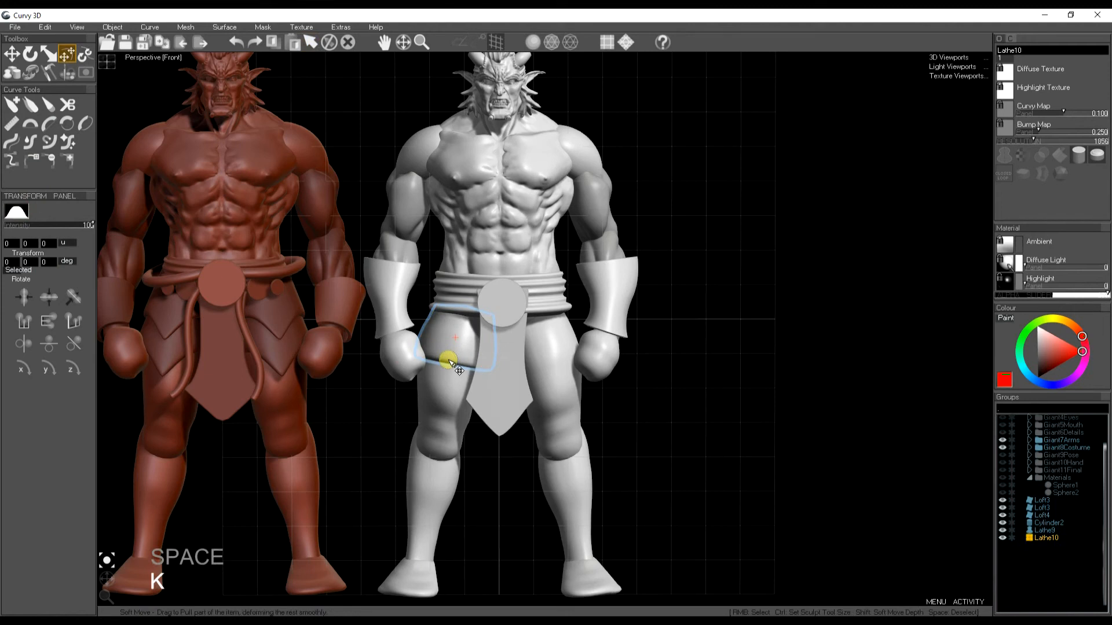
key(j)
drag(448, 359, 474, 377)
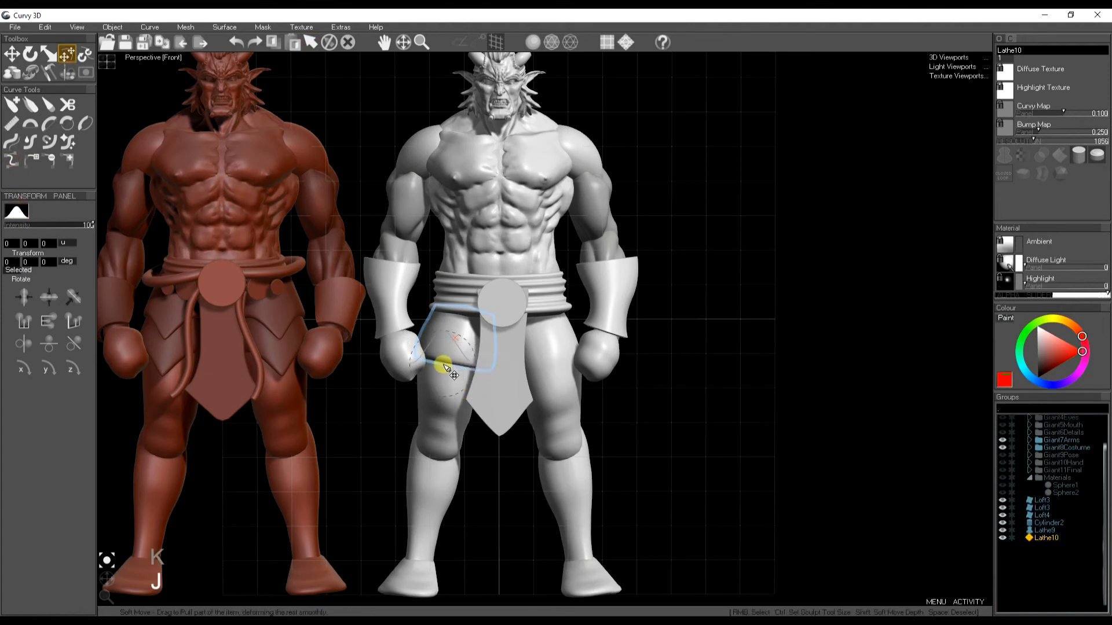
drag(449, 363, 447, 391)
key(ctrl+z)
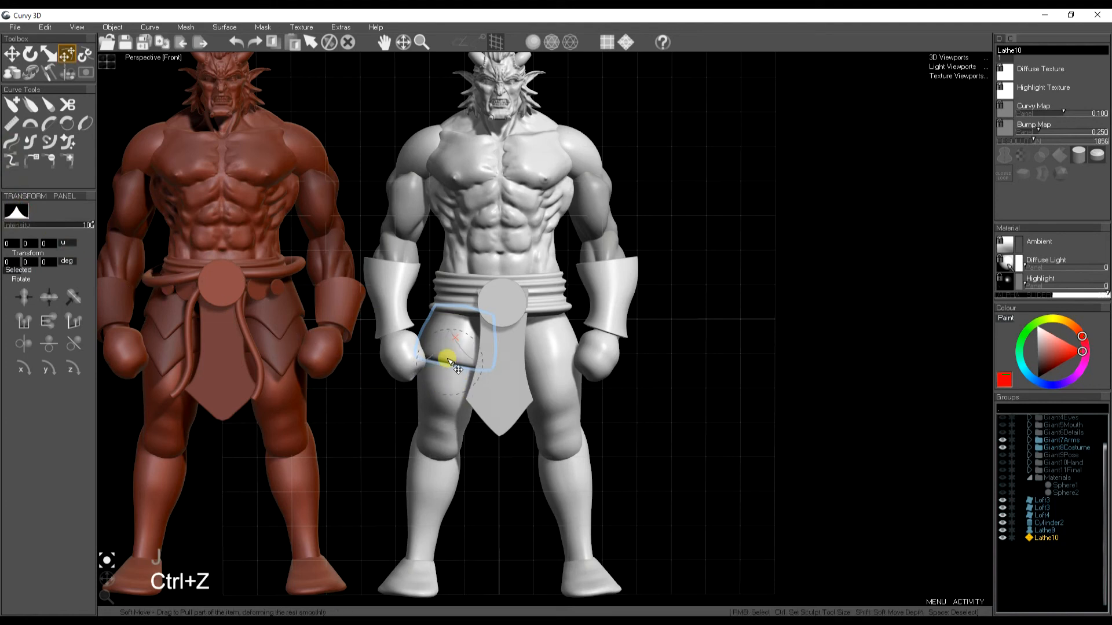
drag(446, 359, 444, 397)
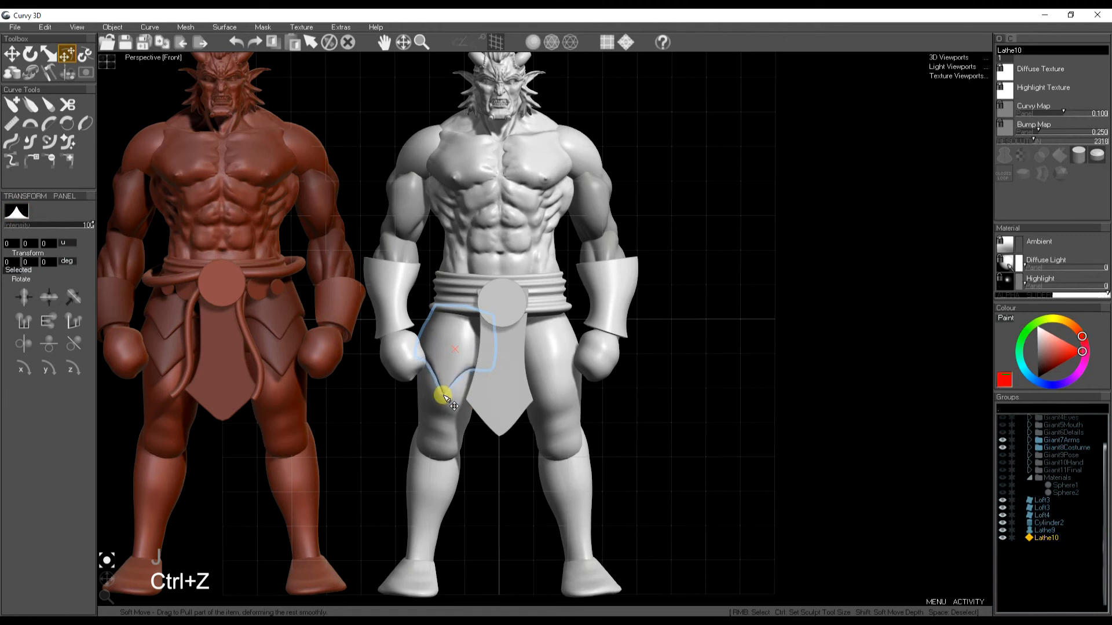
- Duplicate the thigh flap
key(space)
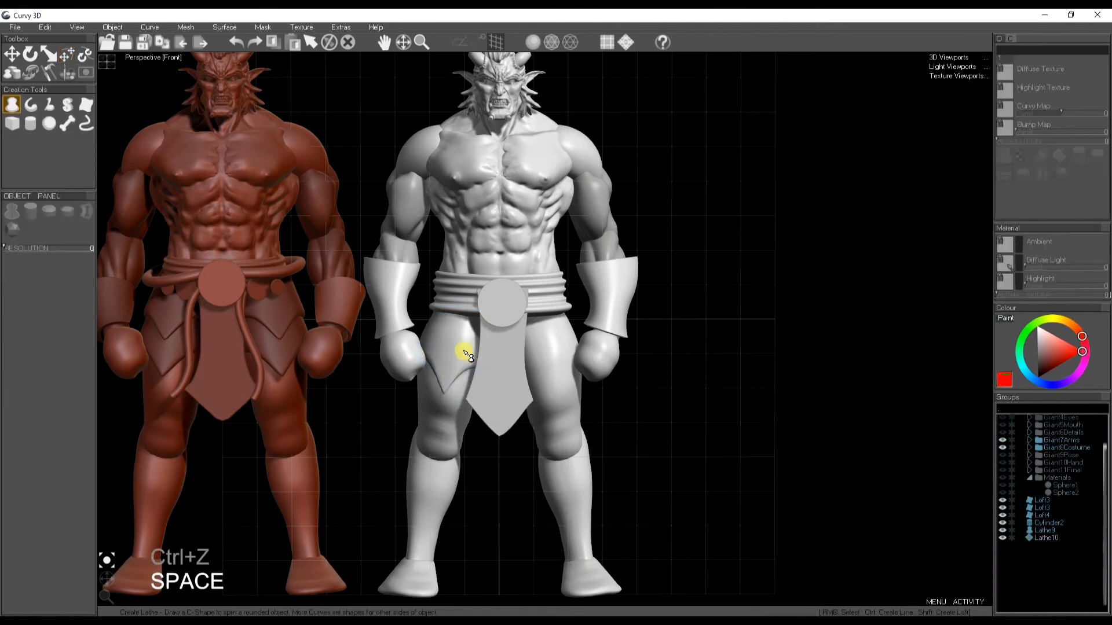
key(ctrl+d)
drag(461, 350, 459, 390)
key(space)
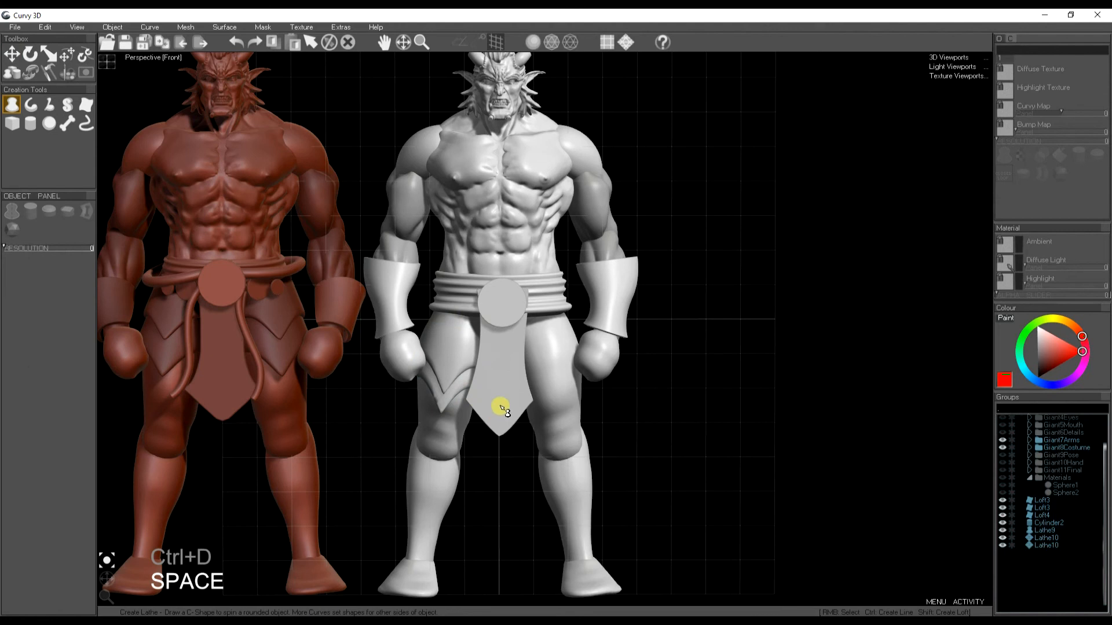
- Draw a rope line from the belt down over the thigh flap, move it into place, thin its radius and apply a cap preset
click(30, 103)
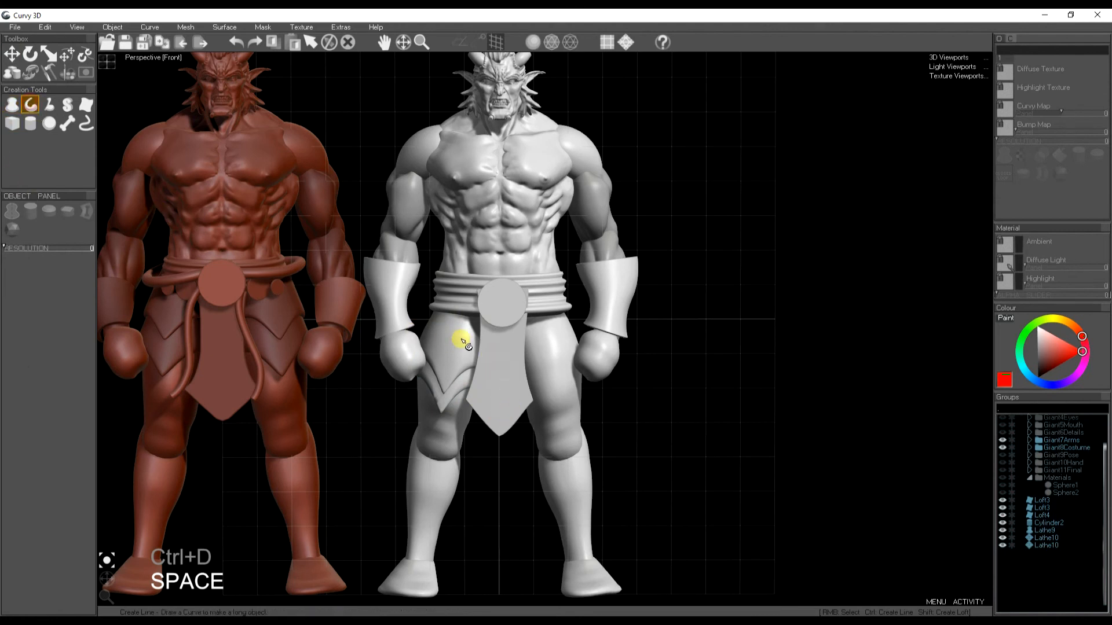
drag(485, 307, 450, 408)
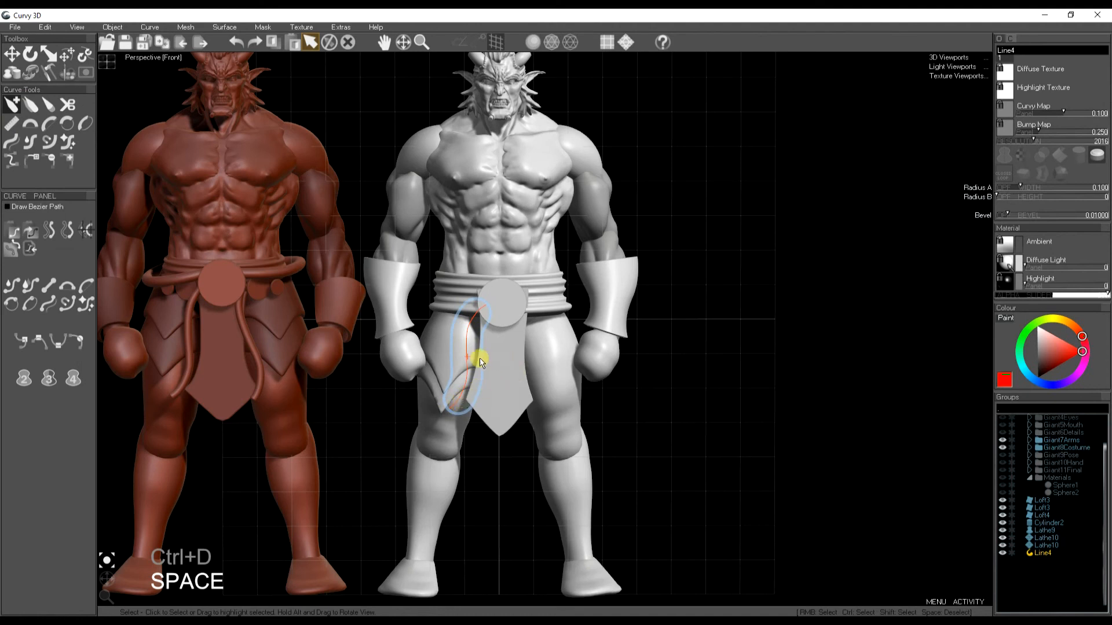
key(w)
drag(485, 348, 444, 367)
drag(1018, 187, 1013, 189)
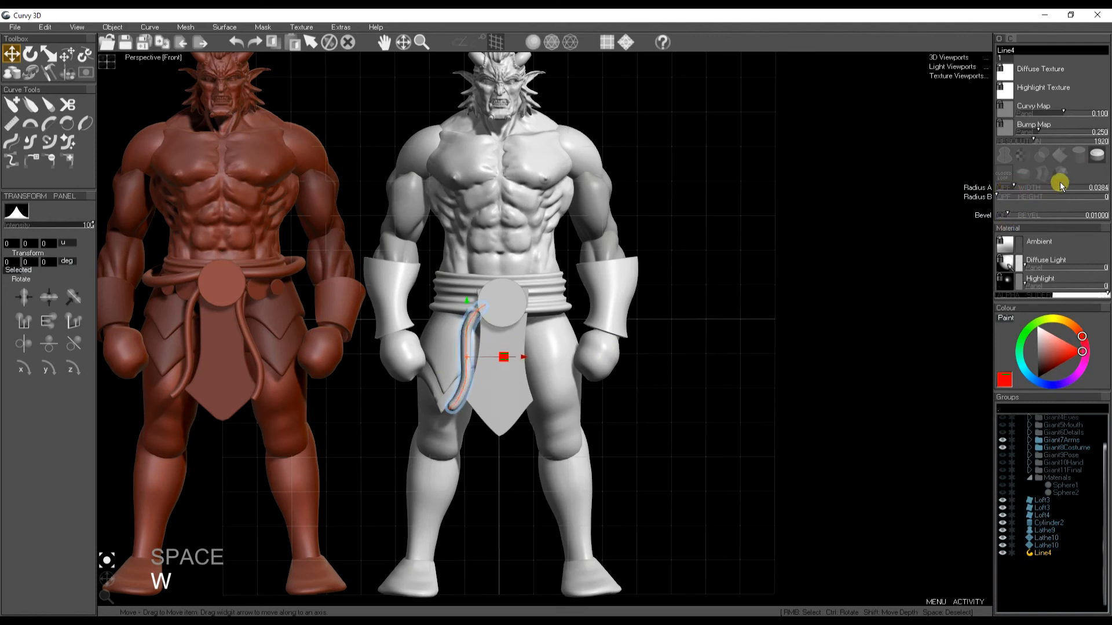
click(1095, 156)
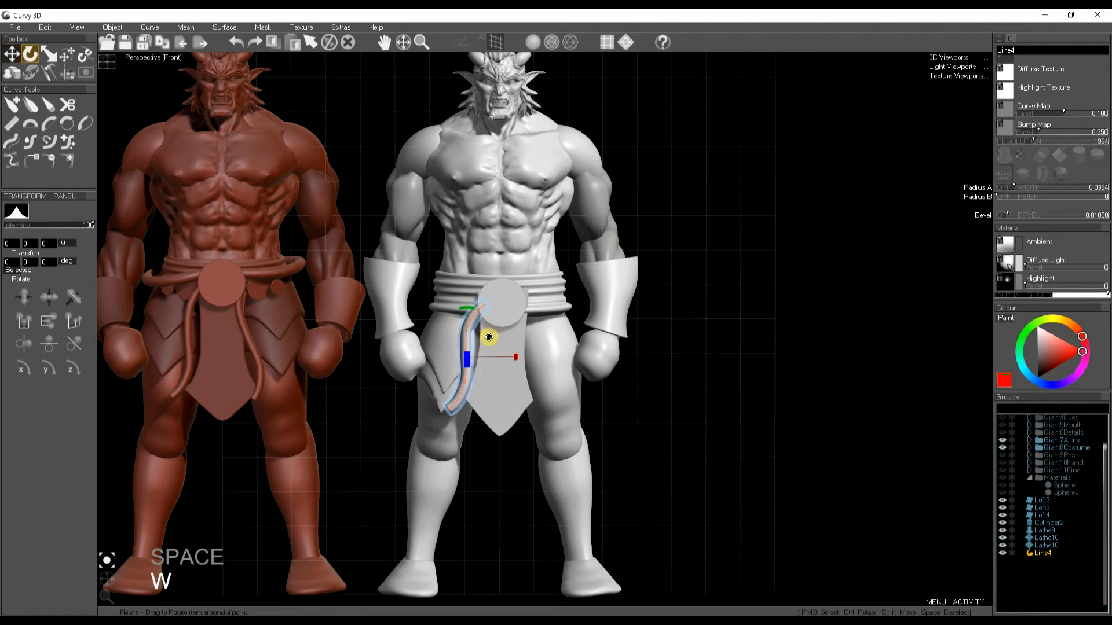
- Duplicate the rope onto the other side of the panel, then select both ropes and reduce their radius
key(ctrl+d)
key(e)
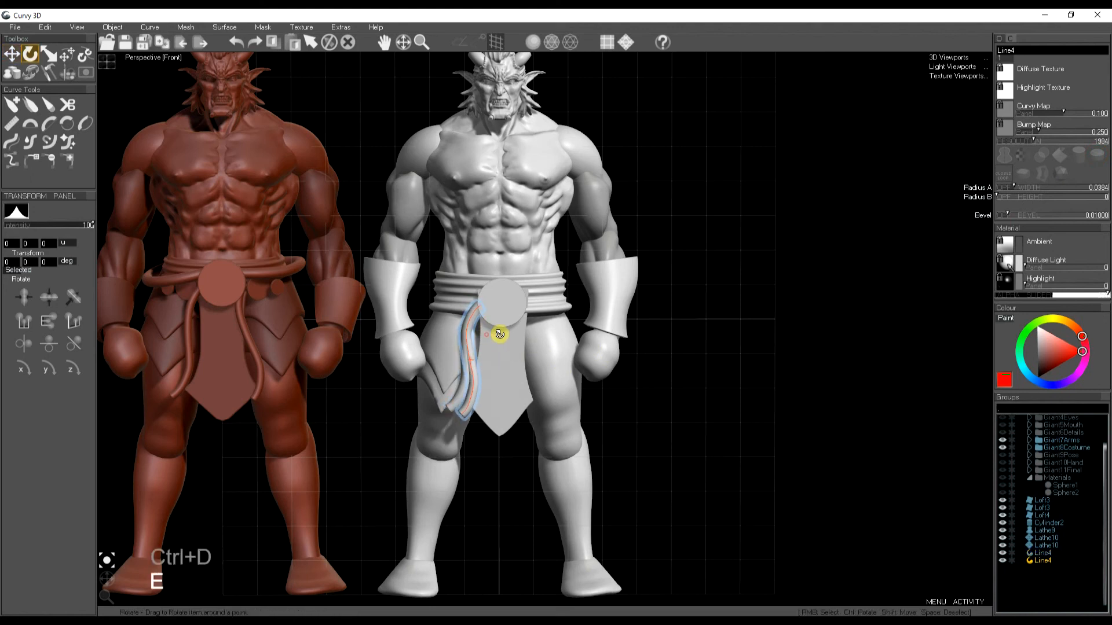
key(w)
drag(540, 339, 544, 336)
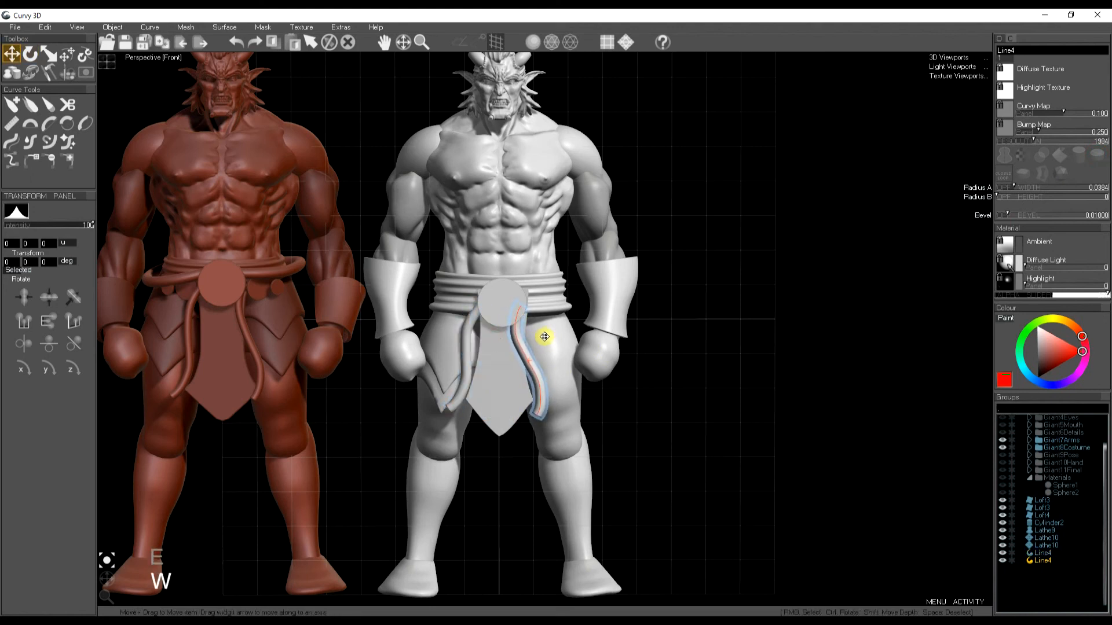
shift+click(1042, 553)
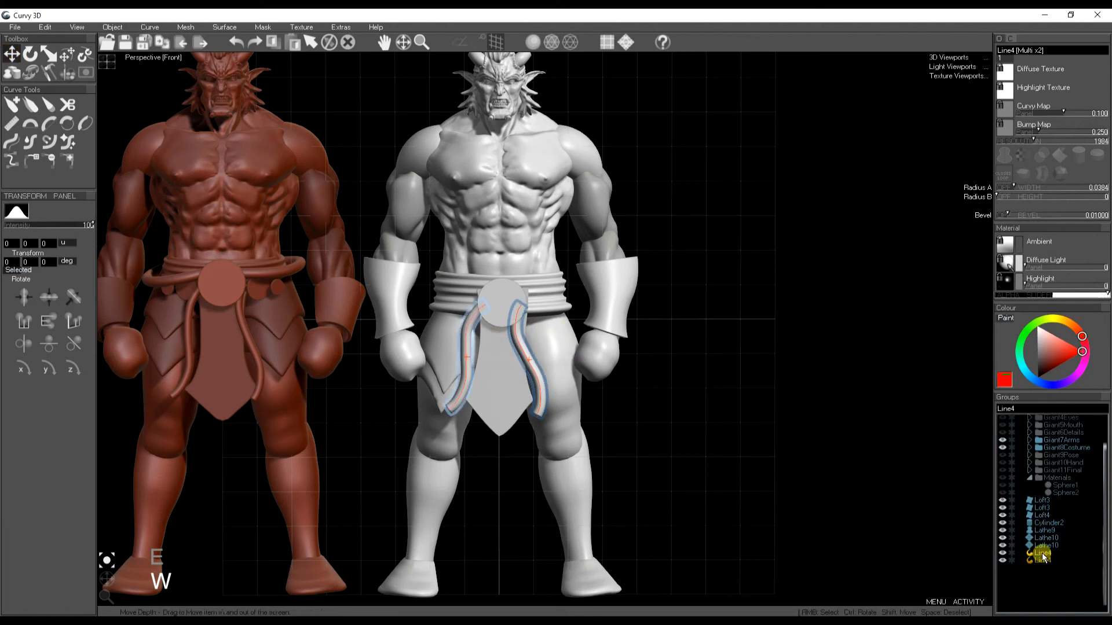
drag(1022, 188, 1012, 189)
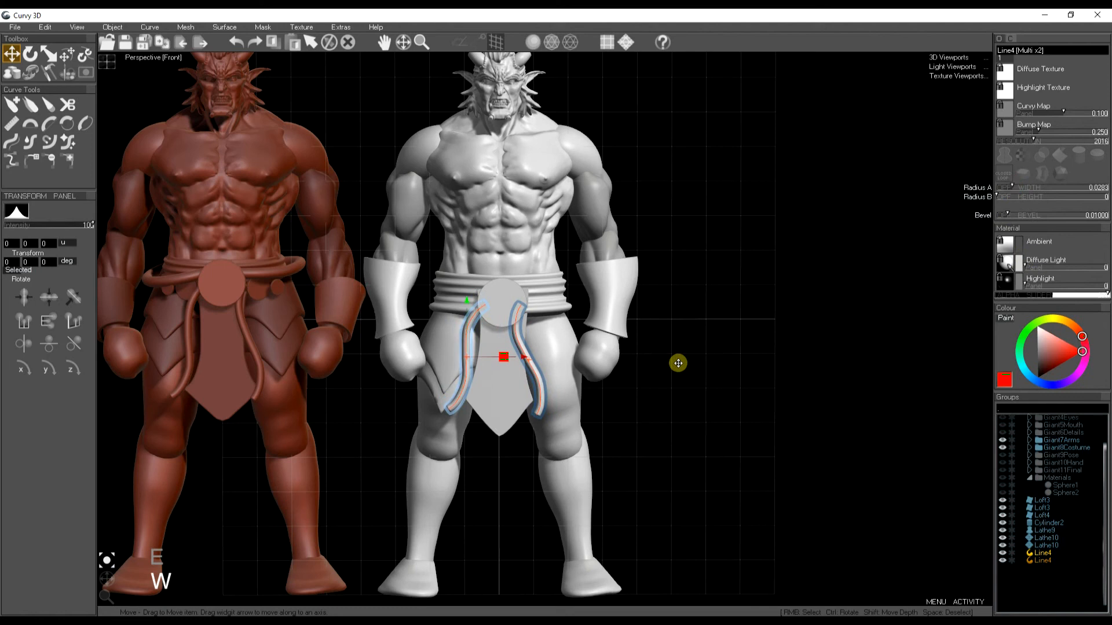
- Duplicate the round disc, scale the copy down and move it to the belt's left side
key(space)
click(498, 302)
key(ctrl+d)
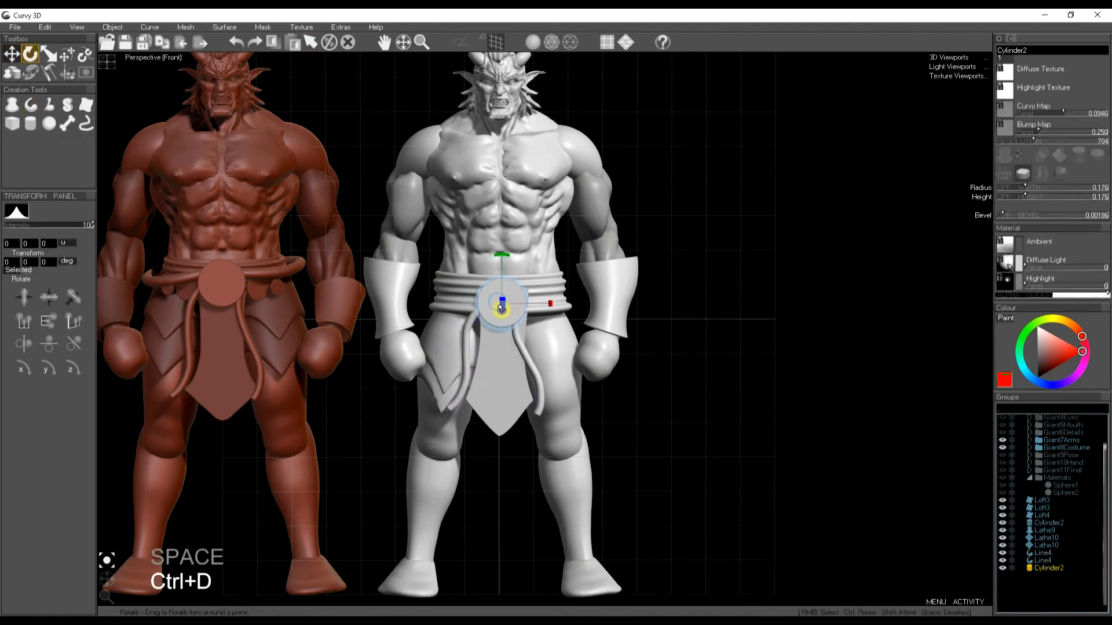
drag(498, 316, 425, 339)
key(r)
key(w)
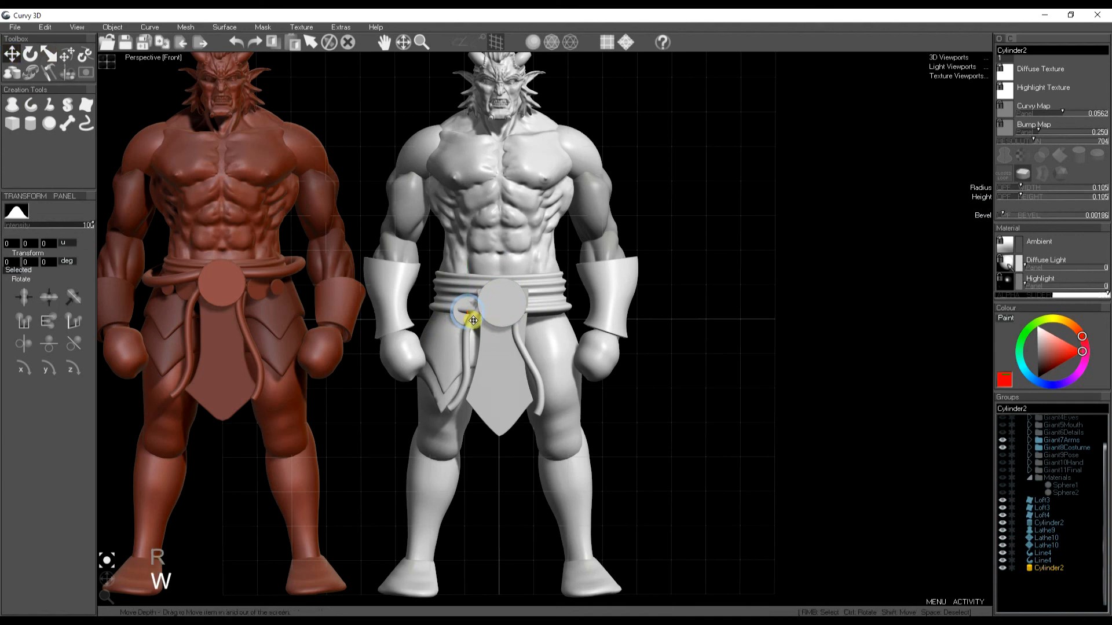
- Duplicate the small disc and place an even smaller copy further left on the belt
key(e)
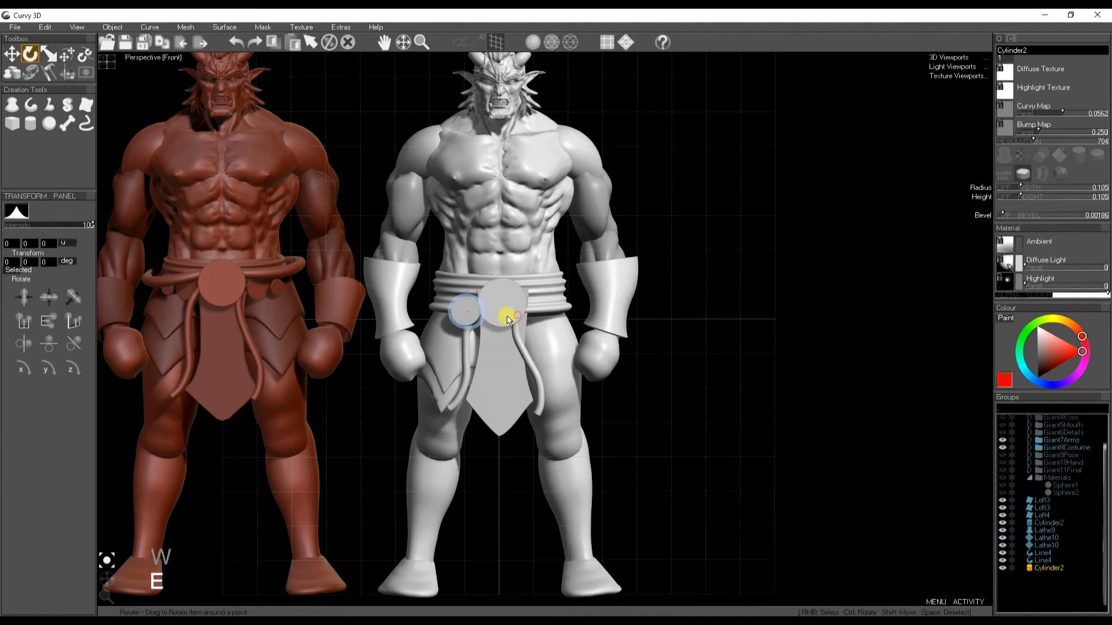
key(w)
key(e)
key(r)
key(w)
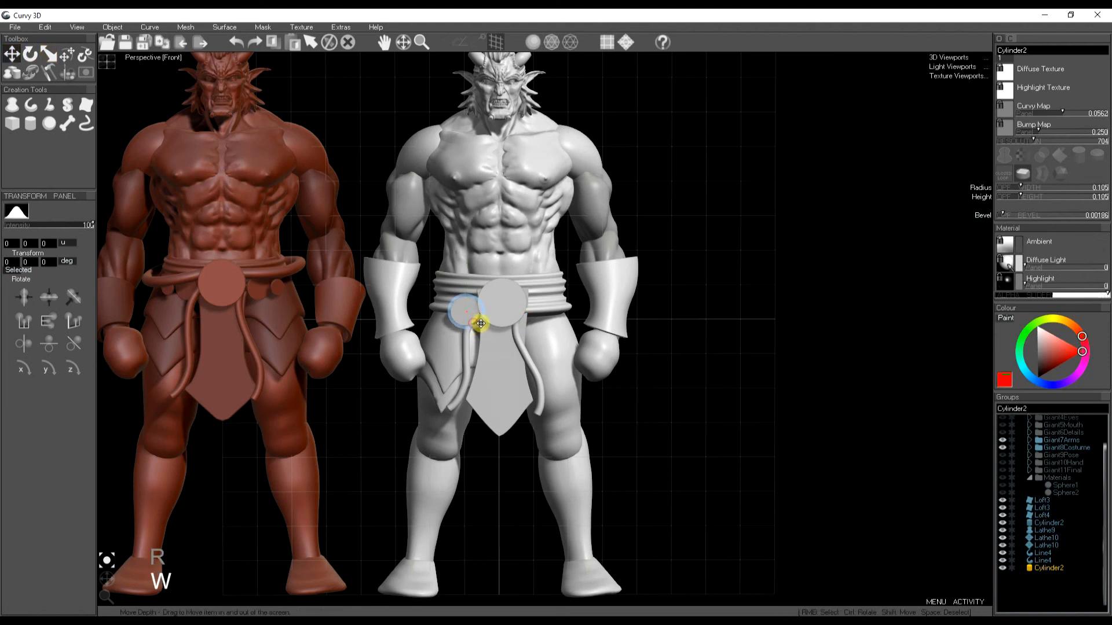
key(ctrl+d)
drag(479, 321, 427, 329)
key(r)
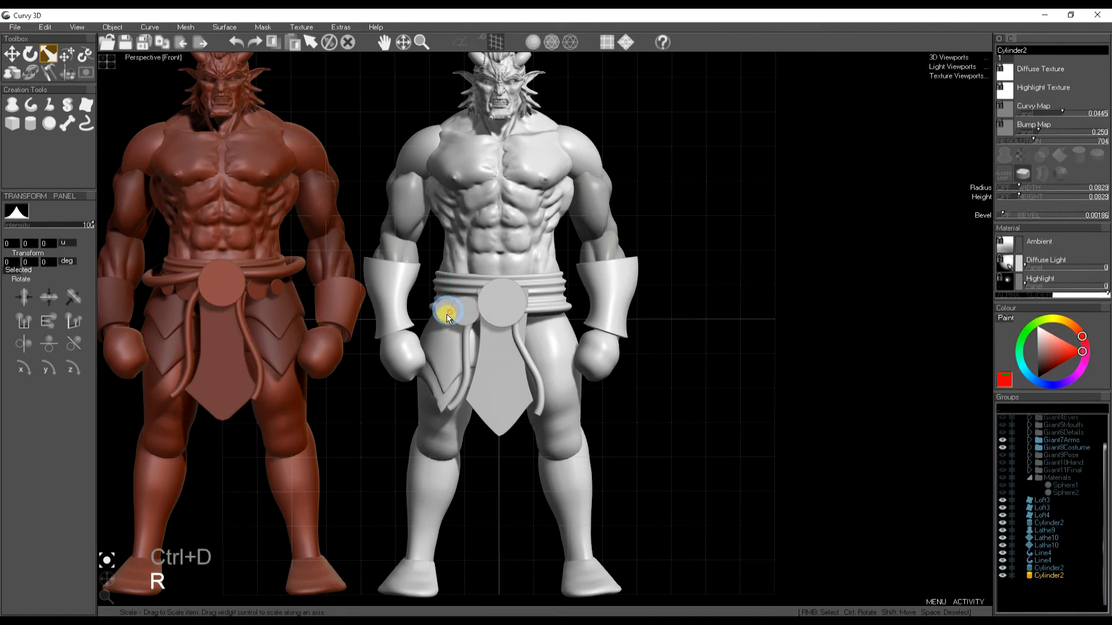
- Draw a looped rope curve around the small discs on the belt and set its radius
key(space)
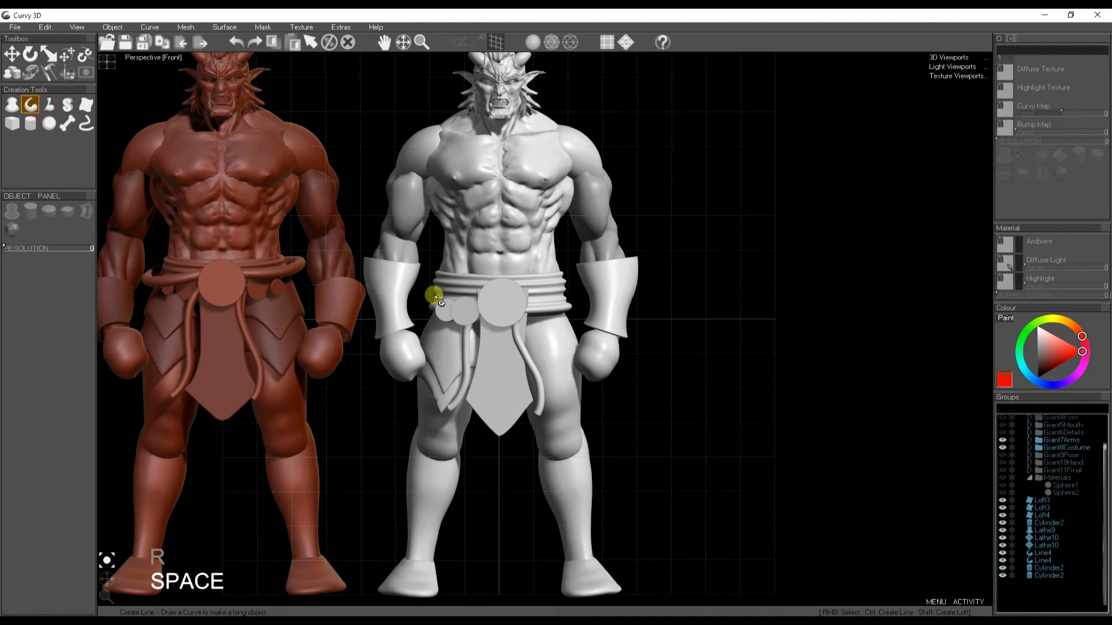
mouse_move(483, 296)
mouse_down()
mouse_move(404, 305)
mouse_move(488, 275)
mouse_up()
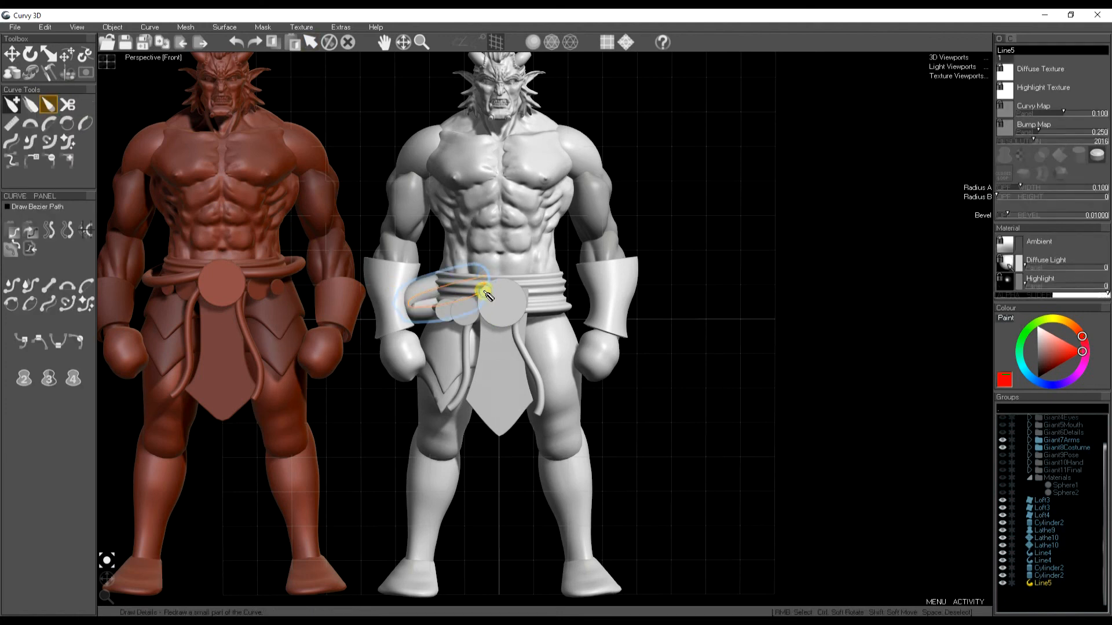
drag(1019, 190, 1015, 187)
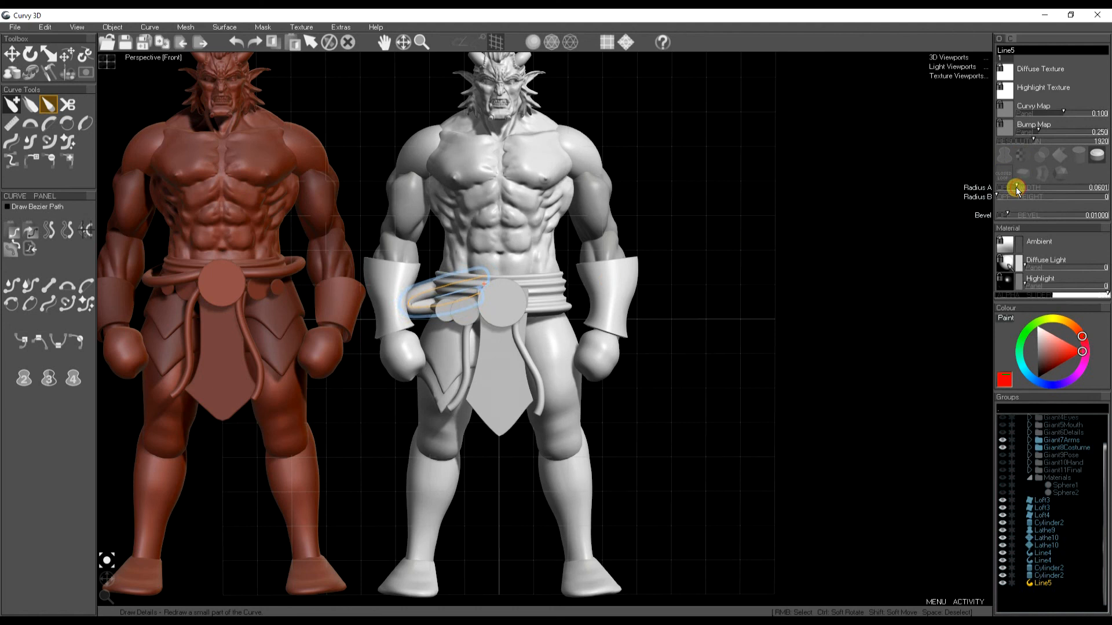
- Push parts of the loop in depth with soft move depth, apply a cap preset and thin its radius
key(w)
key(t)
drag(489, 293, 414, 289)
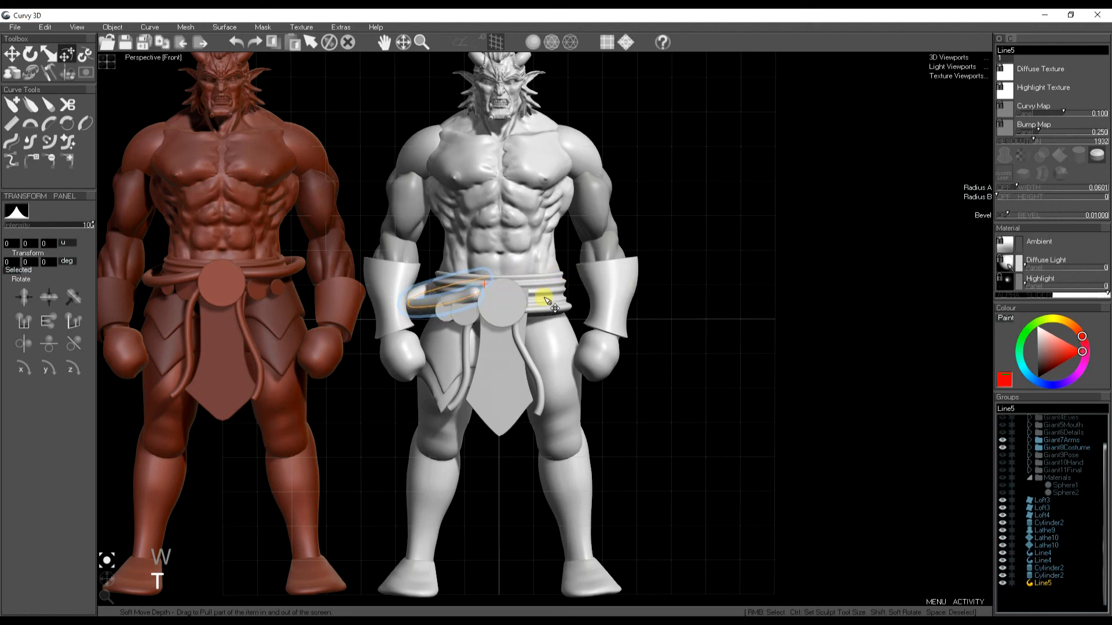
click(1096, 154)
drag(1017, 187, 1014, 187)
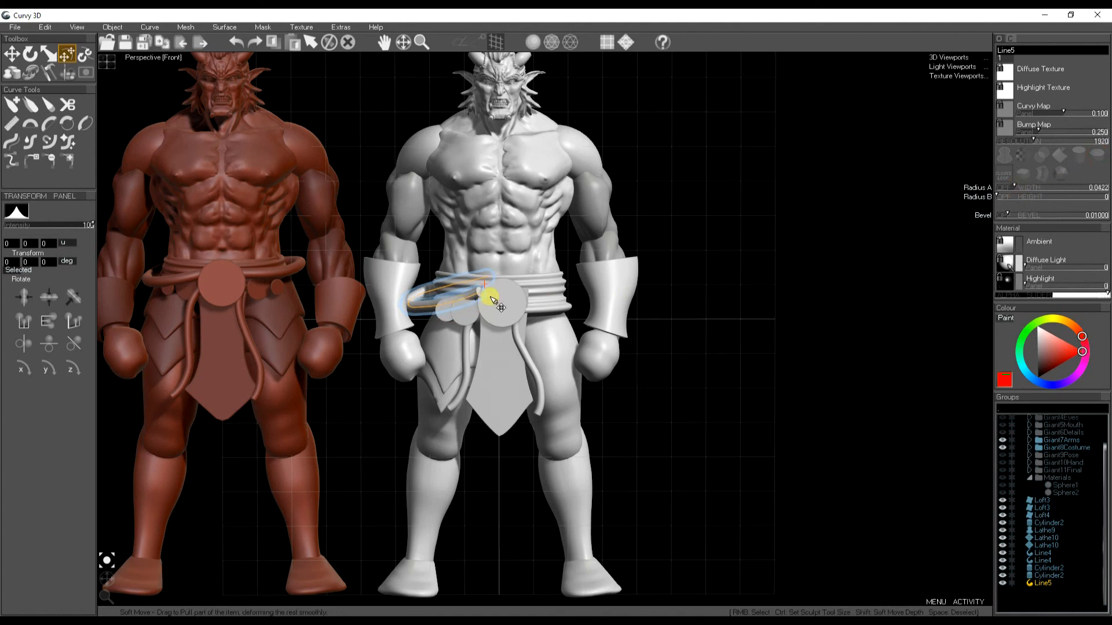
drag(488, 291, 453, 307)
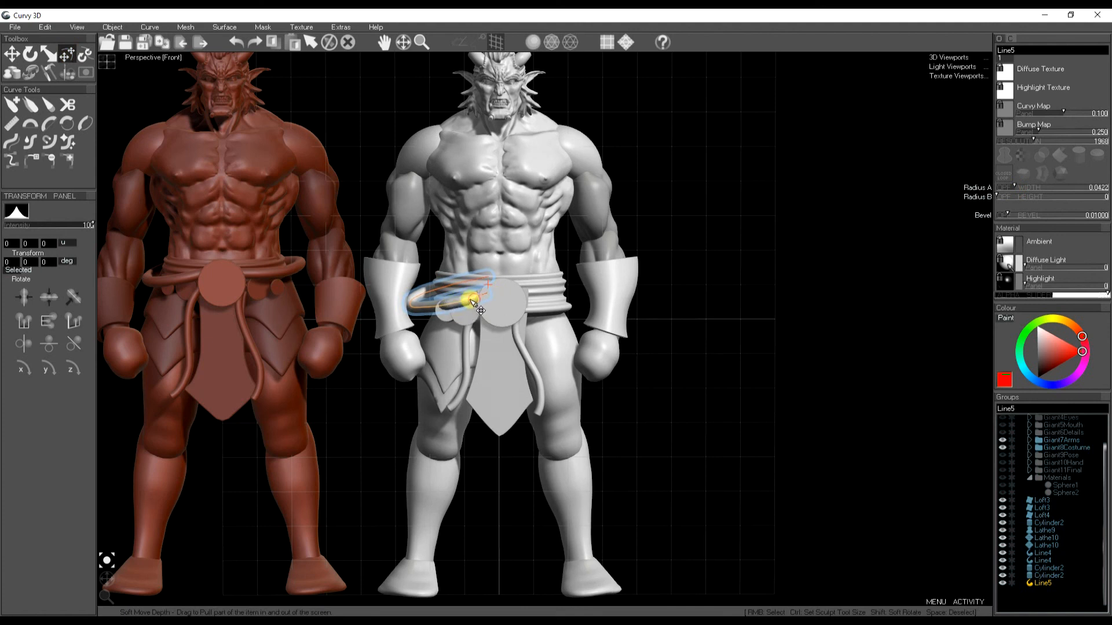
shift+drag(473, 301, 450, 308)
key(s)
key(s)
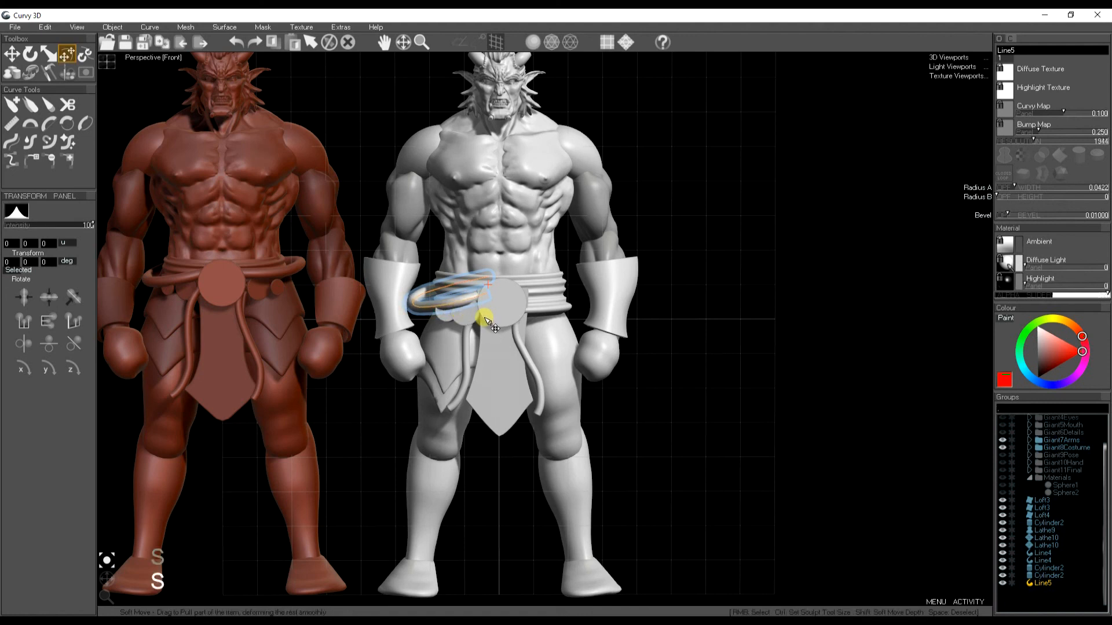
- Select the thigh flaps, ropes, small discs and loop in the object list and group them
key(space)
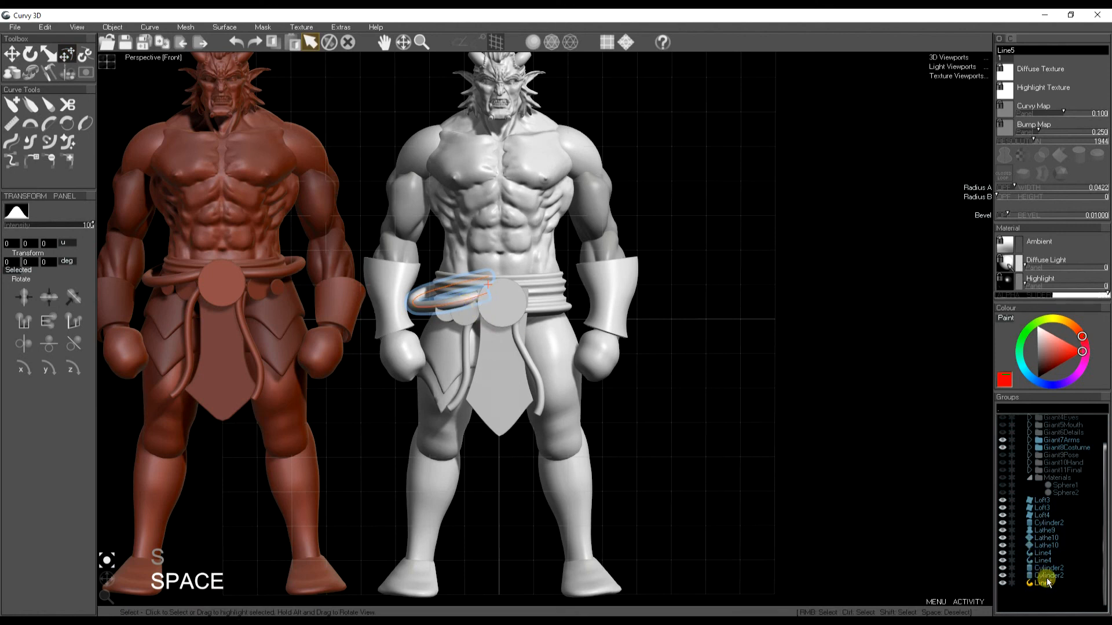
ctrl+click(1047, 575)
ctrl+click(1047, 569)
ctrl+click(1047, 560)
ctrl+click(1046, 553)
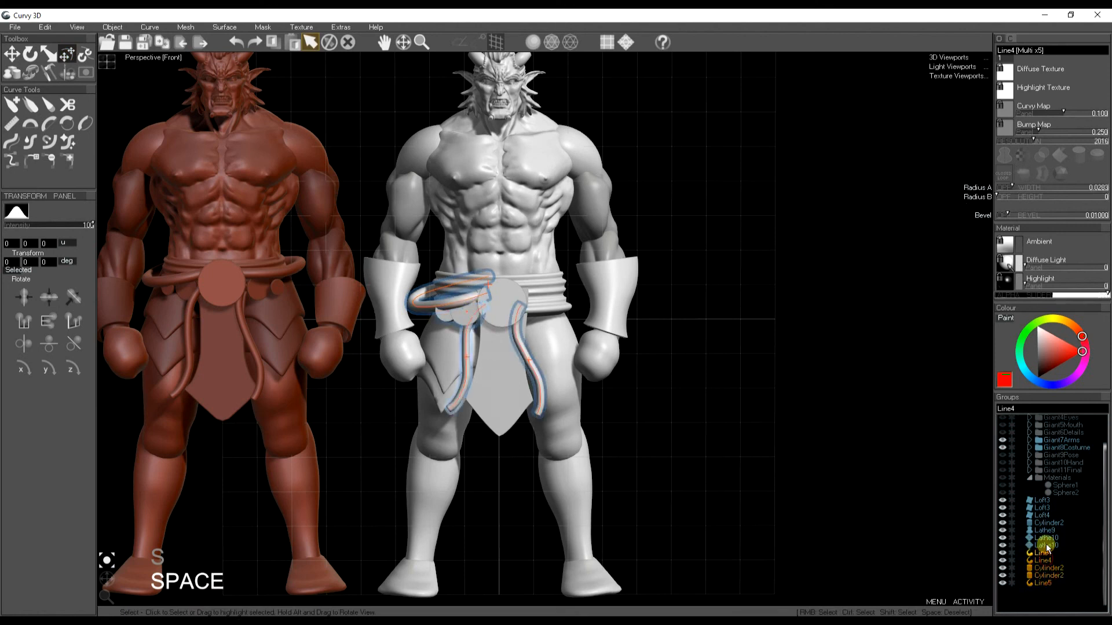
ctrl+click(1046, 546)
ctrl+click(1047, 539)
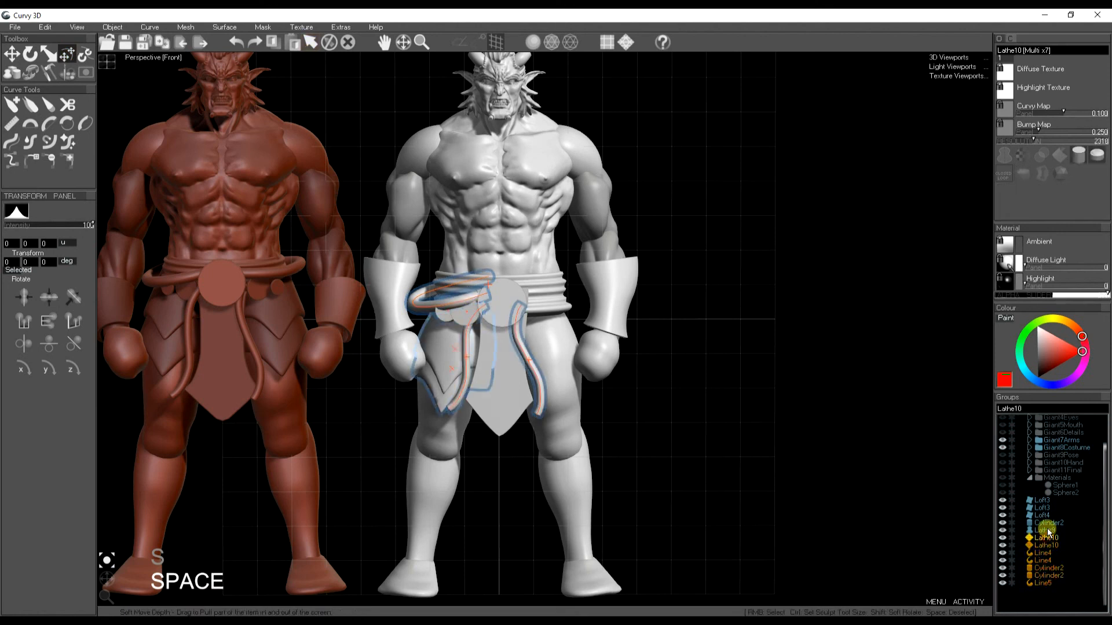
ctrl+click(1048, 523)
ctrl+click(1049, 523)
key(ctrl+g)
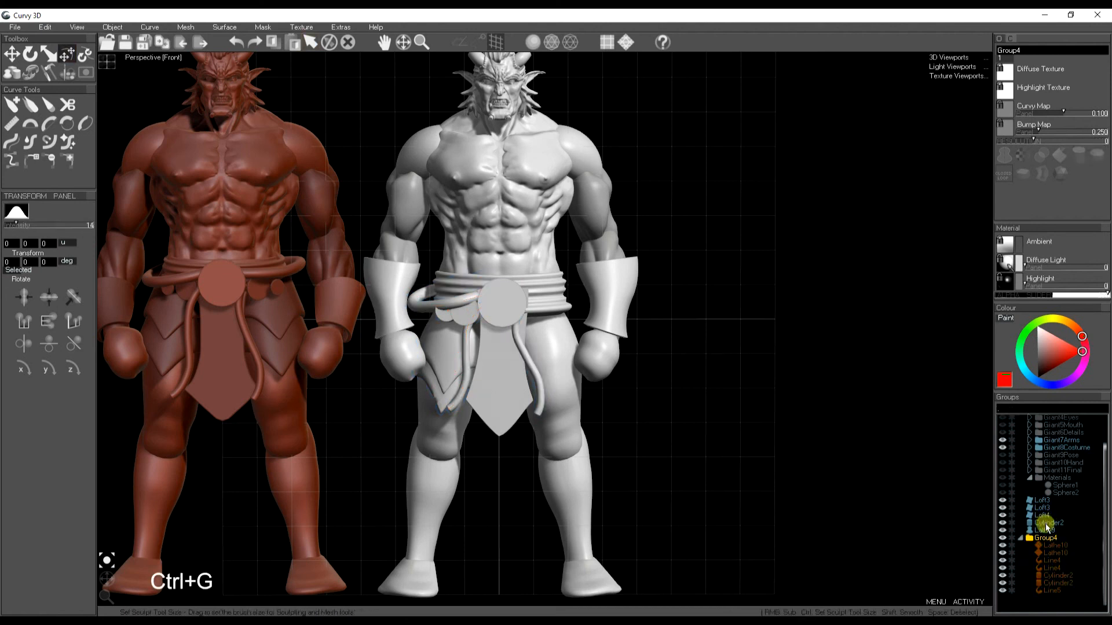
- Copy the group and paste a mirrored copy onto the opposite side of the body
key(ctrl+c)
click(45, 27)
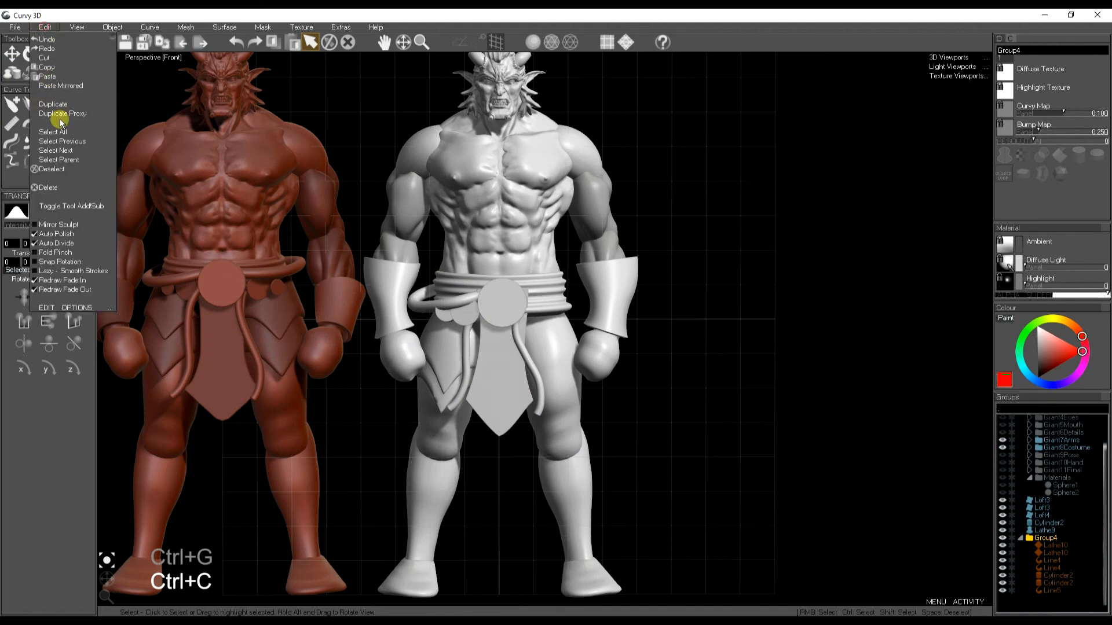
click(64, 86)
- Pull the mirrored loop's end in depth with soft move depth
key(space)
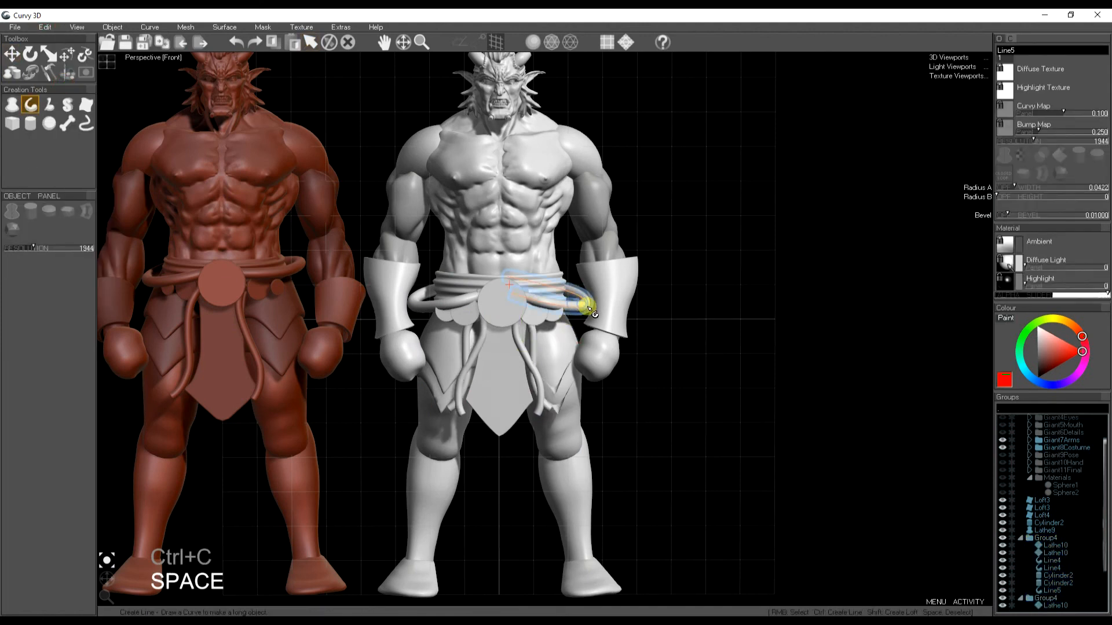
key(t)
drag(595, 308, 529, 293)
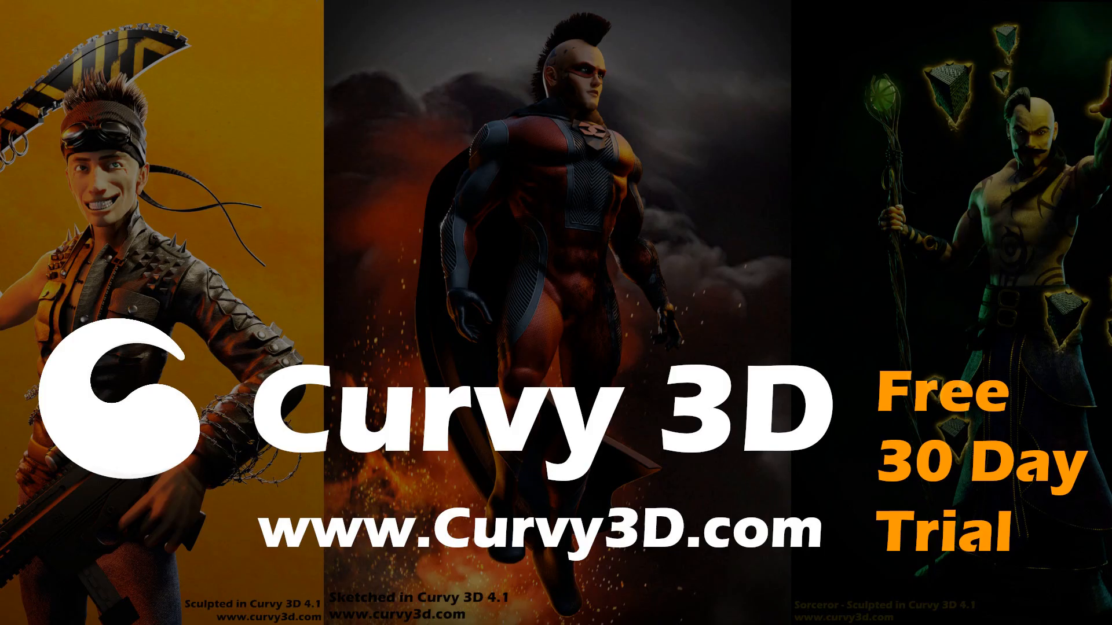